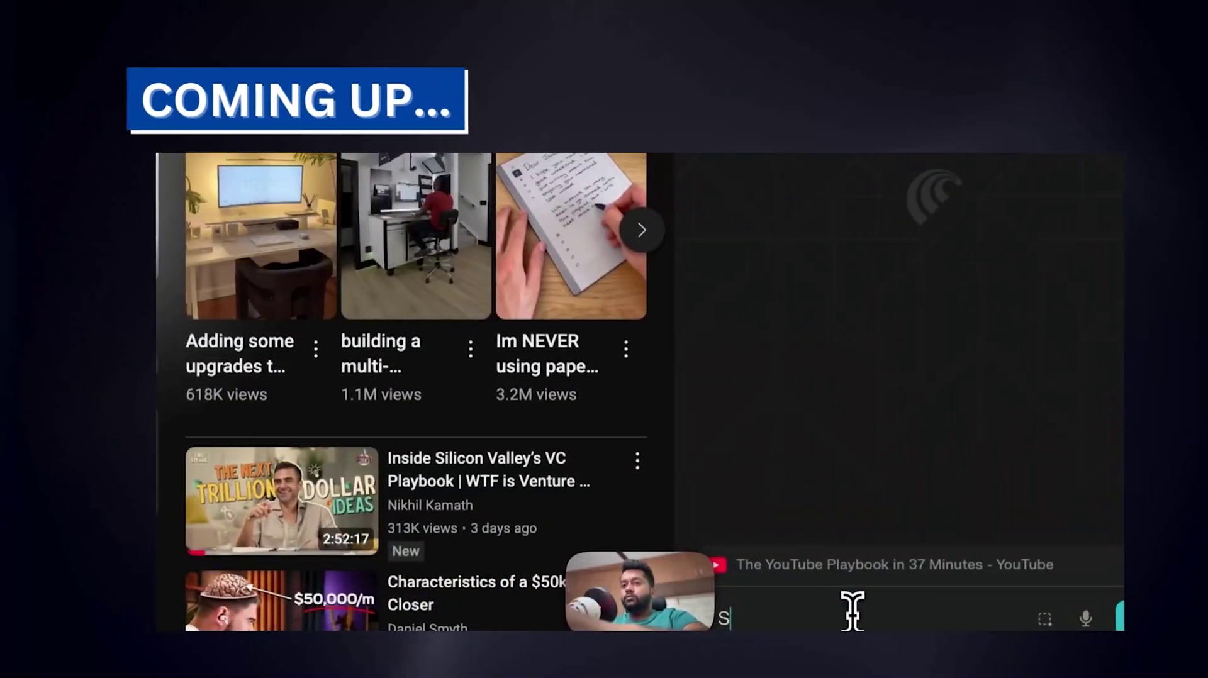
Step: Ask the Assistant to summarise the video's top learnings, then start a 'Hey, navigate' prompt
text(ummari)
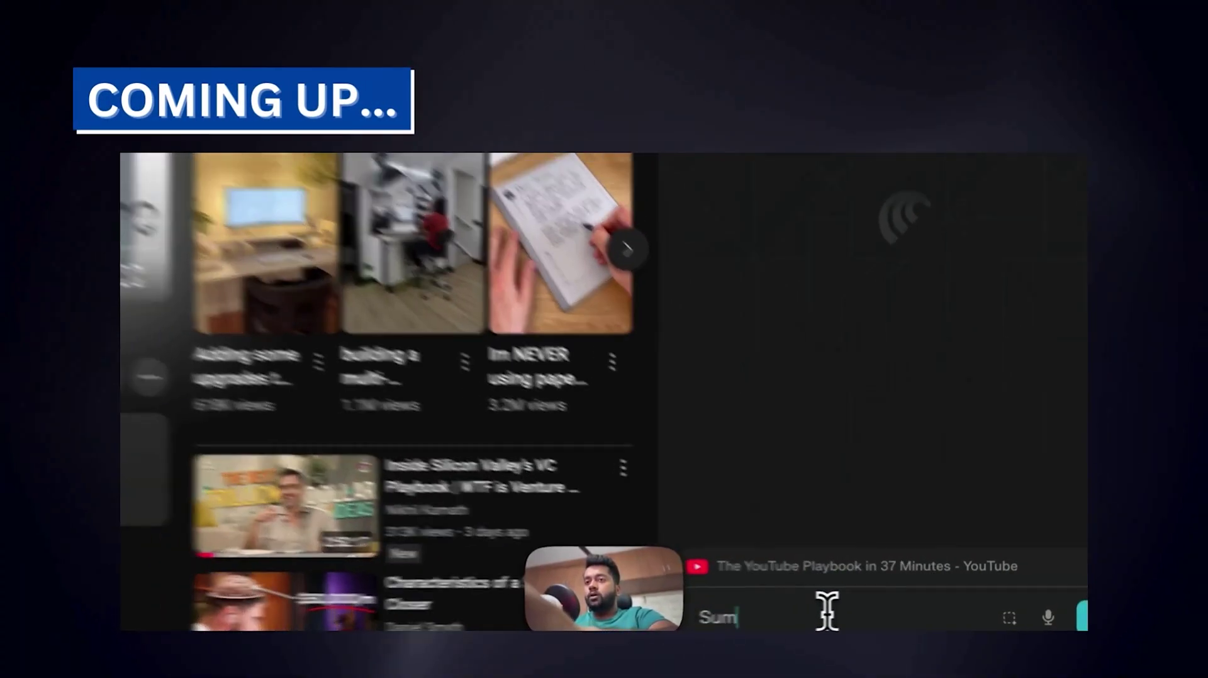
text(se the top )
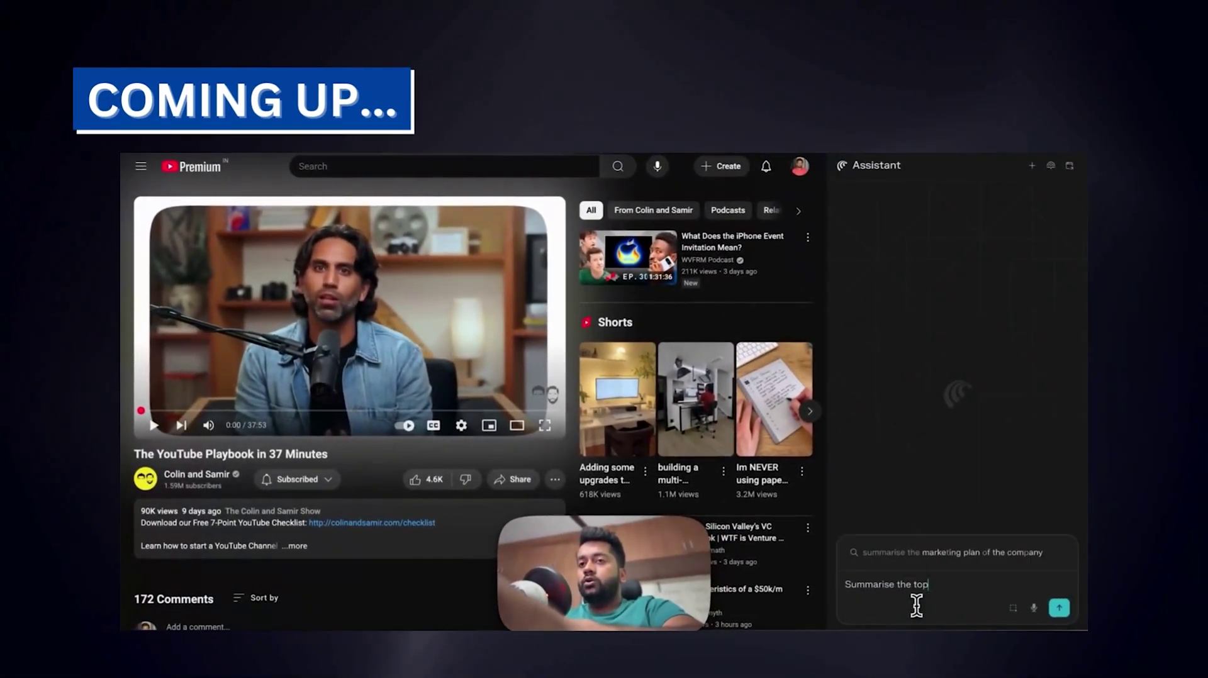
text(learnings from)
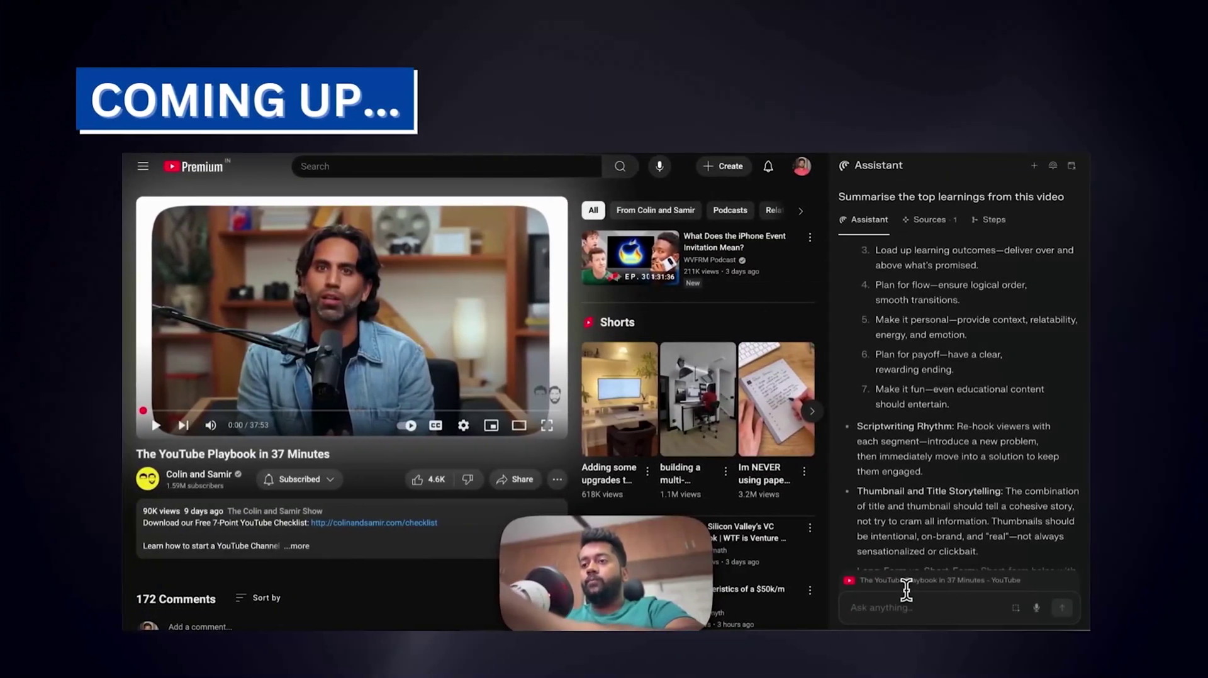
text(Hey, navi)
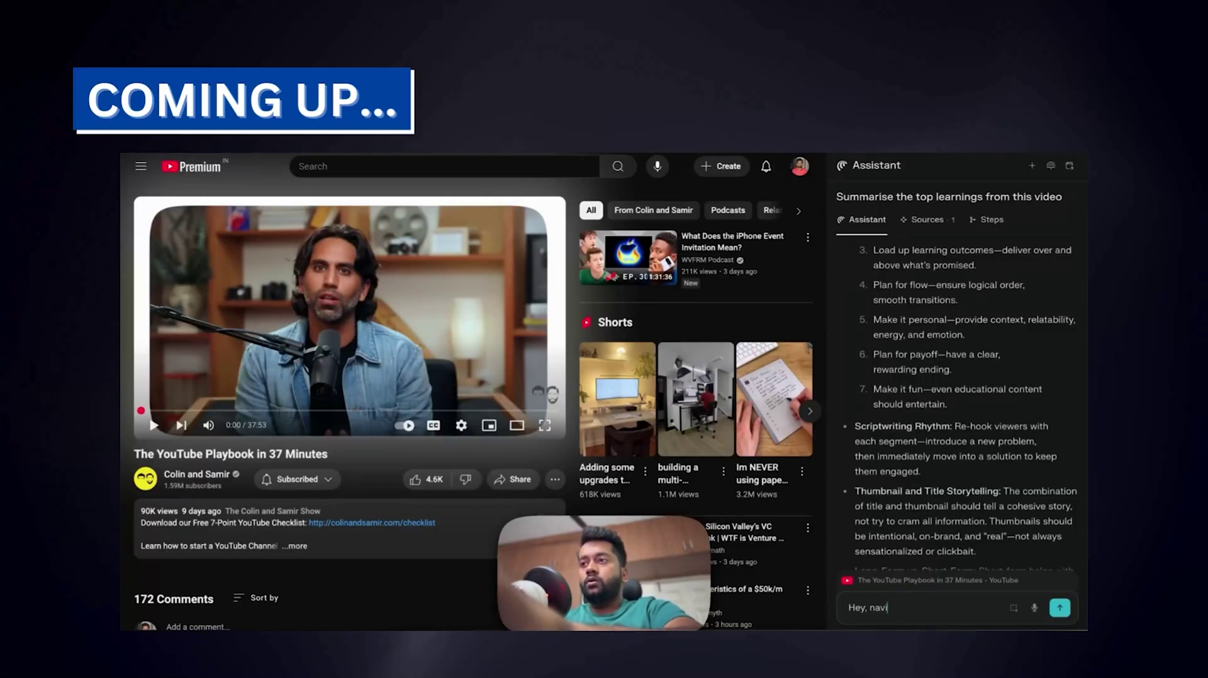
text(gate the to t)
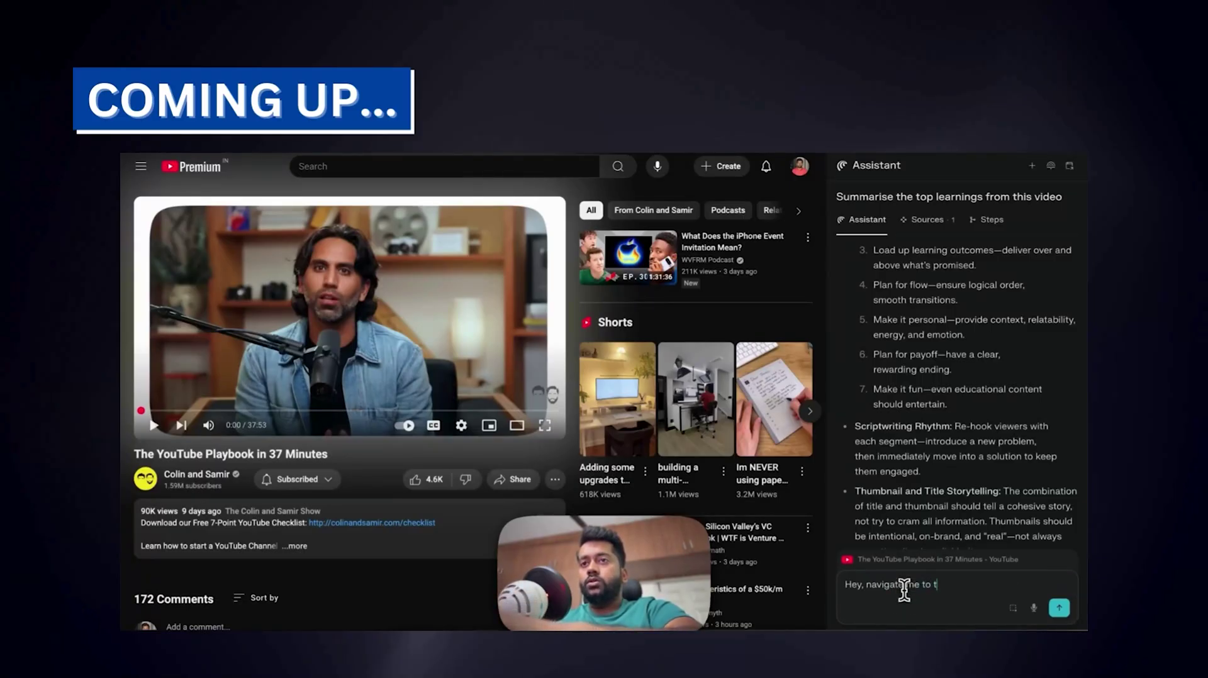
text(S)
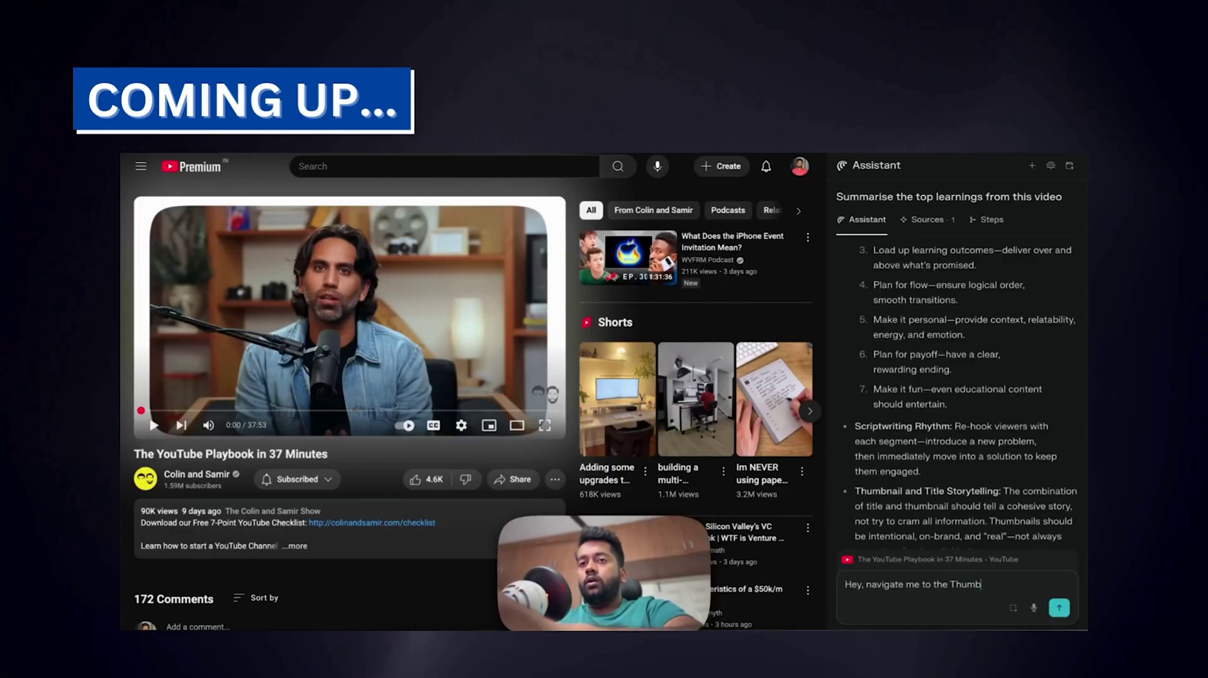
text(rt)
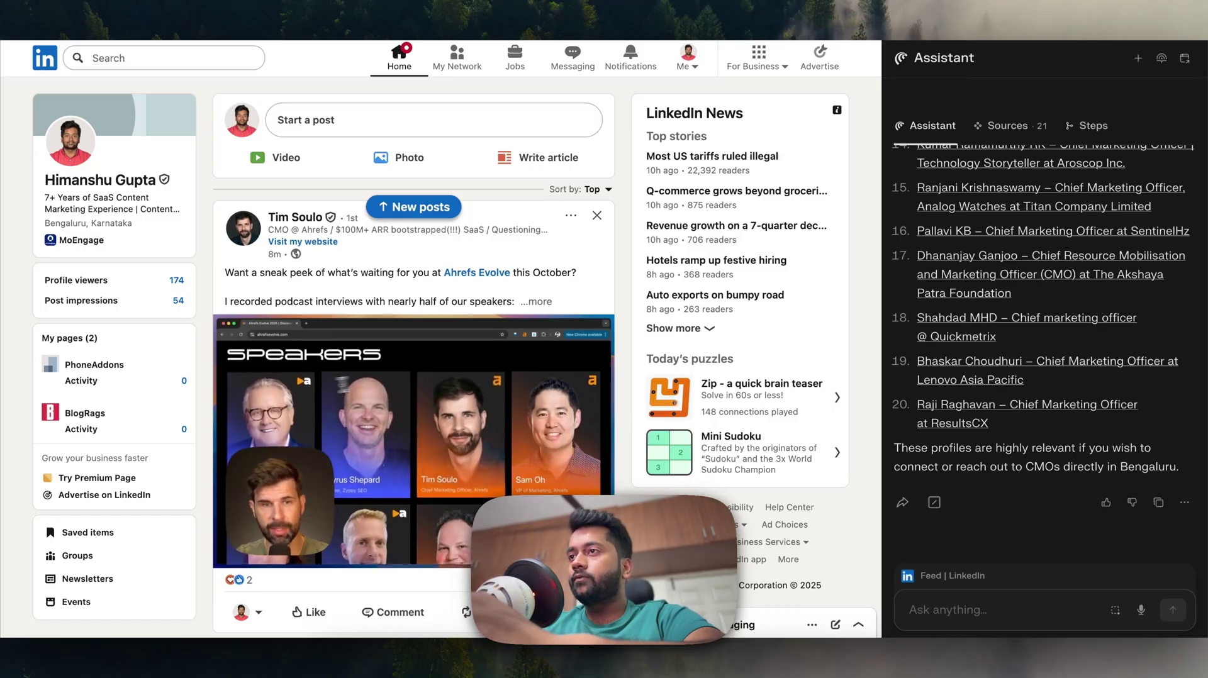
scroll(471, 261, down, 5)
scroll(469, 258, down, 4)
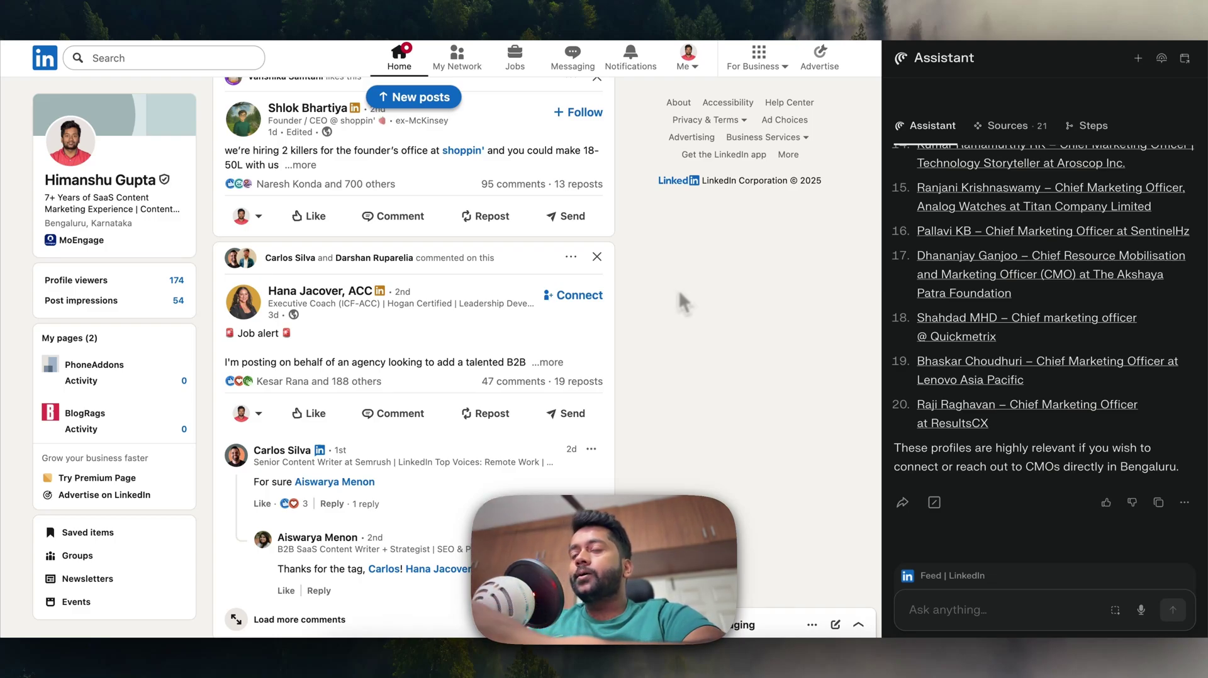
scroll(1007, 264, up, 10)
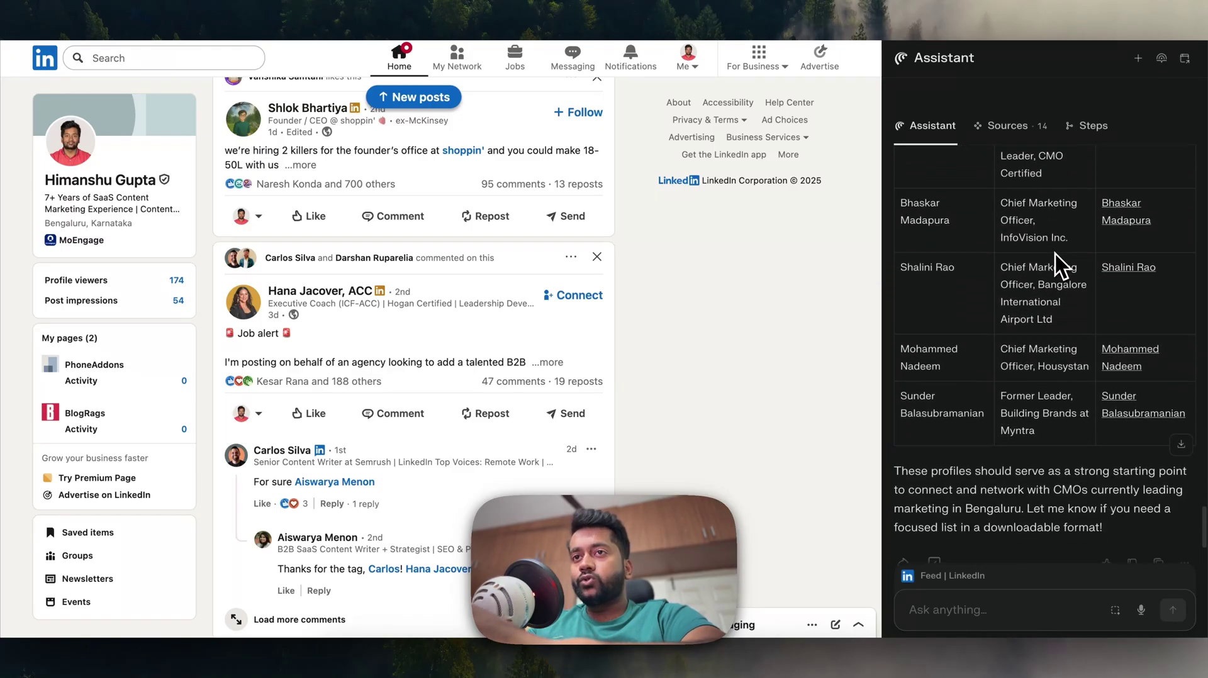
scroll(1061, 264, down, 10)
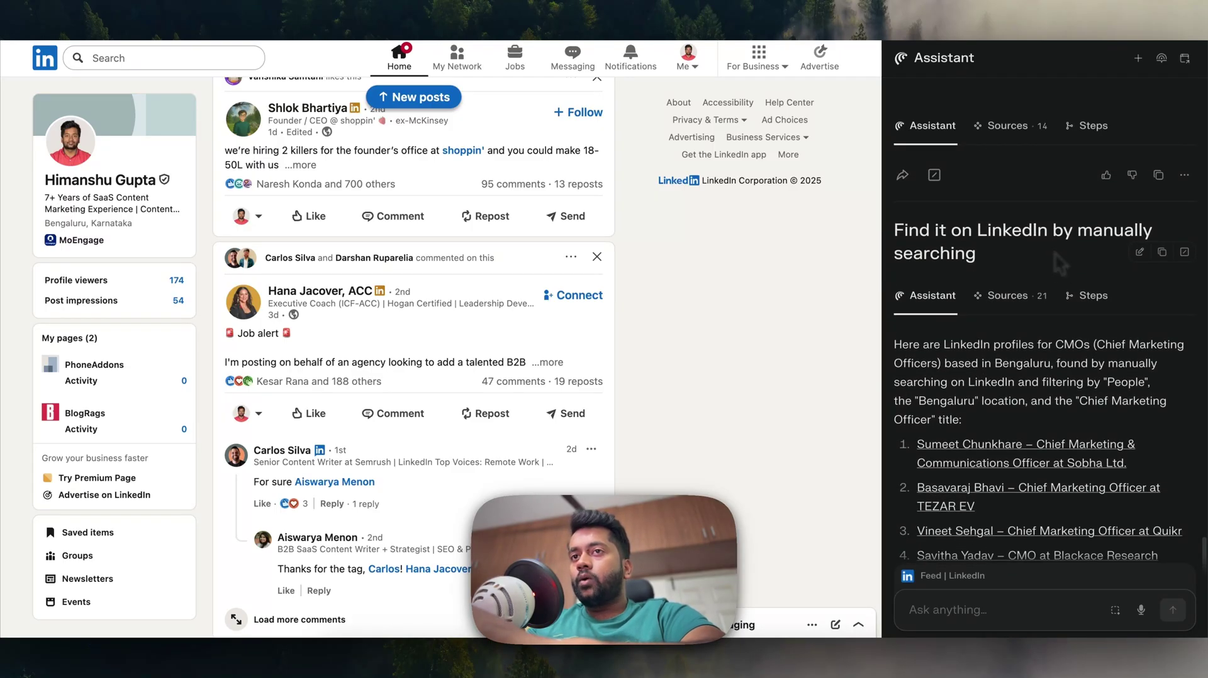
scroll(1055, 258, down, 1)
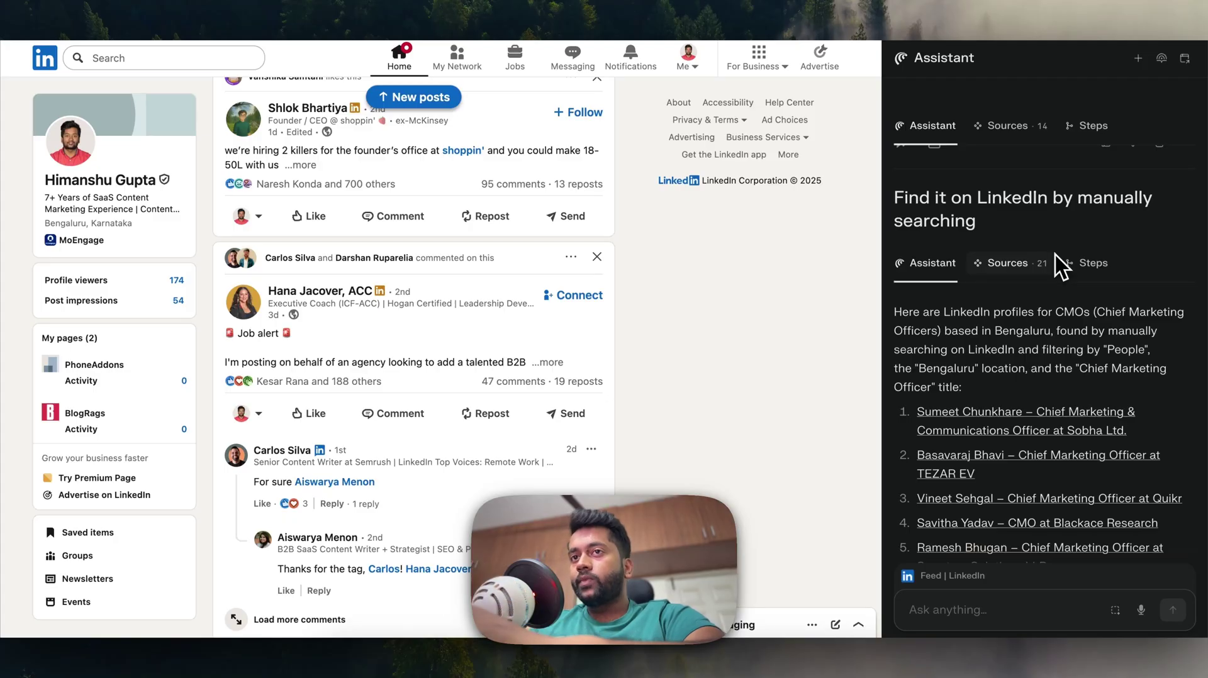
scroll(1059, 378, down, 1)
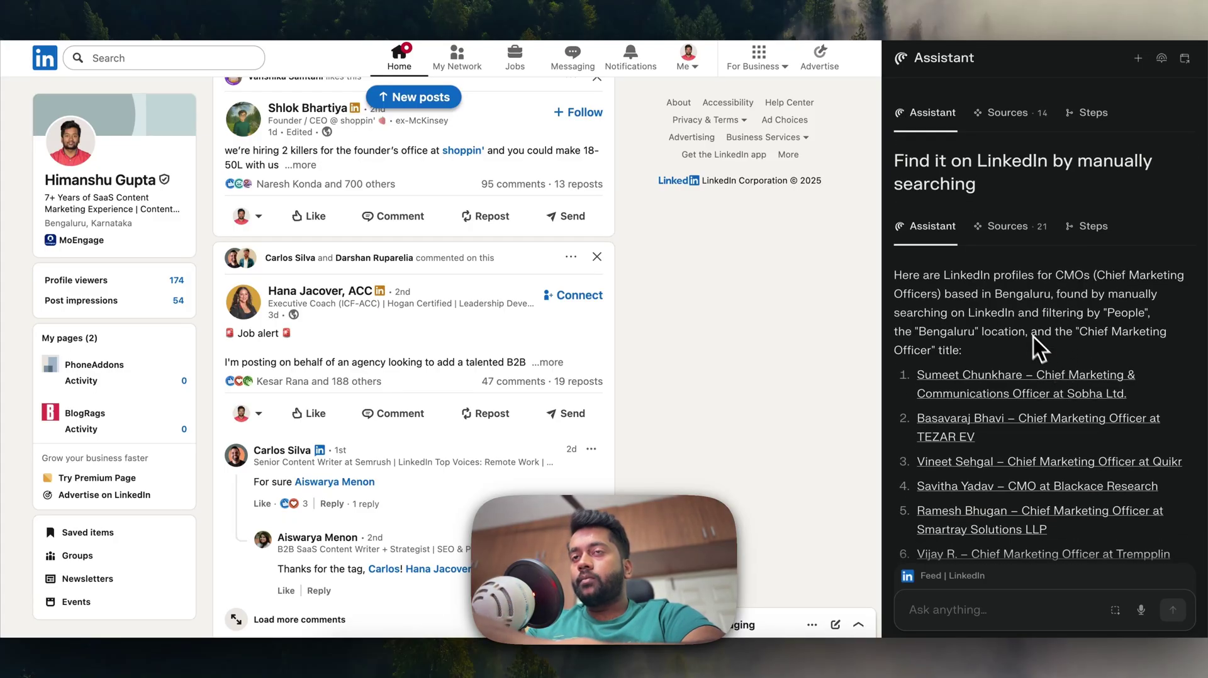
scroll(1033, 335, up, 10)
scroll(1027, 326, up, 5)
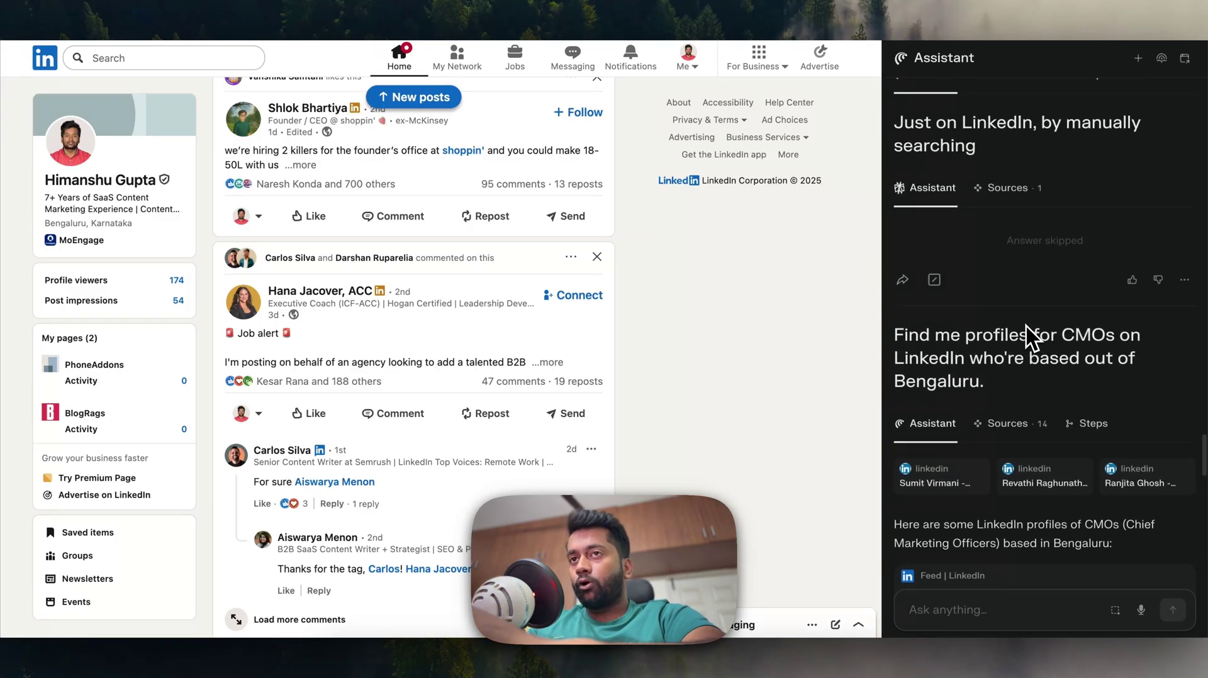
scroll(1027, 327, down, 3)
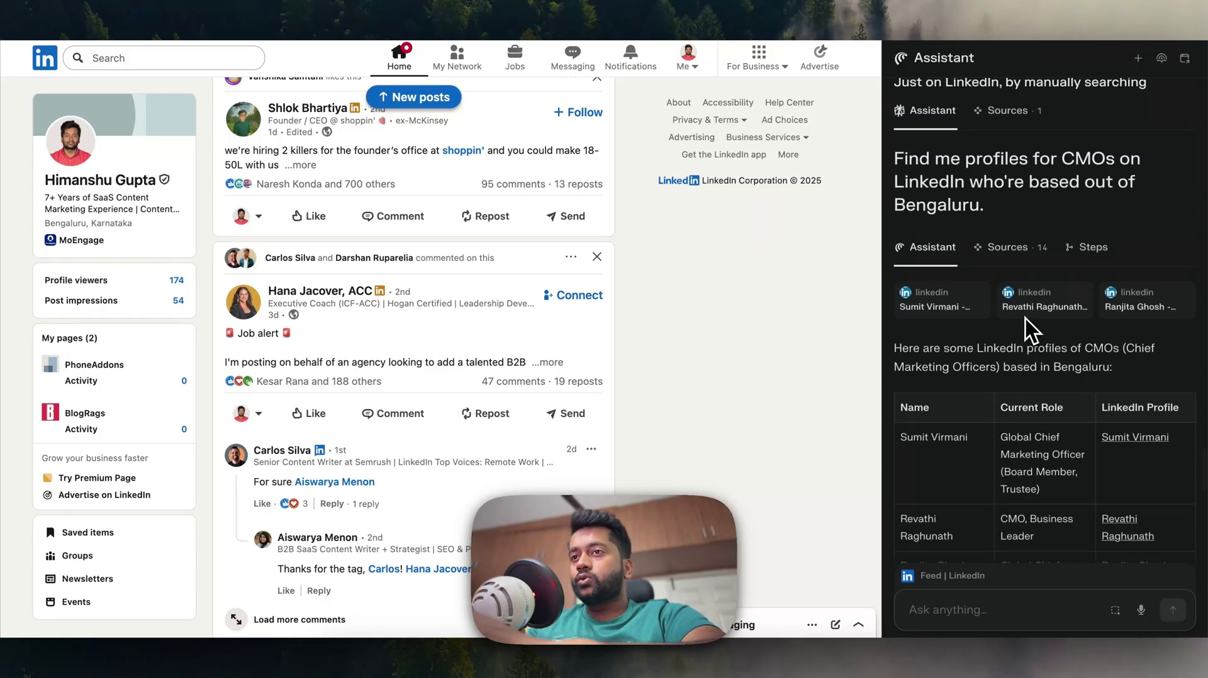
scroll(1032, 329, down, 3)
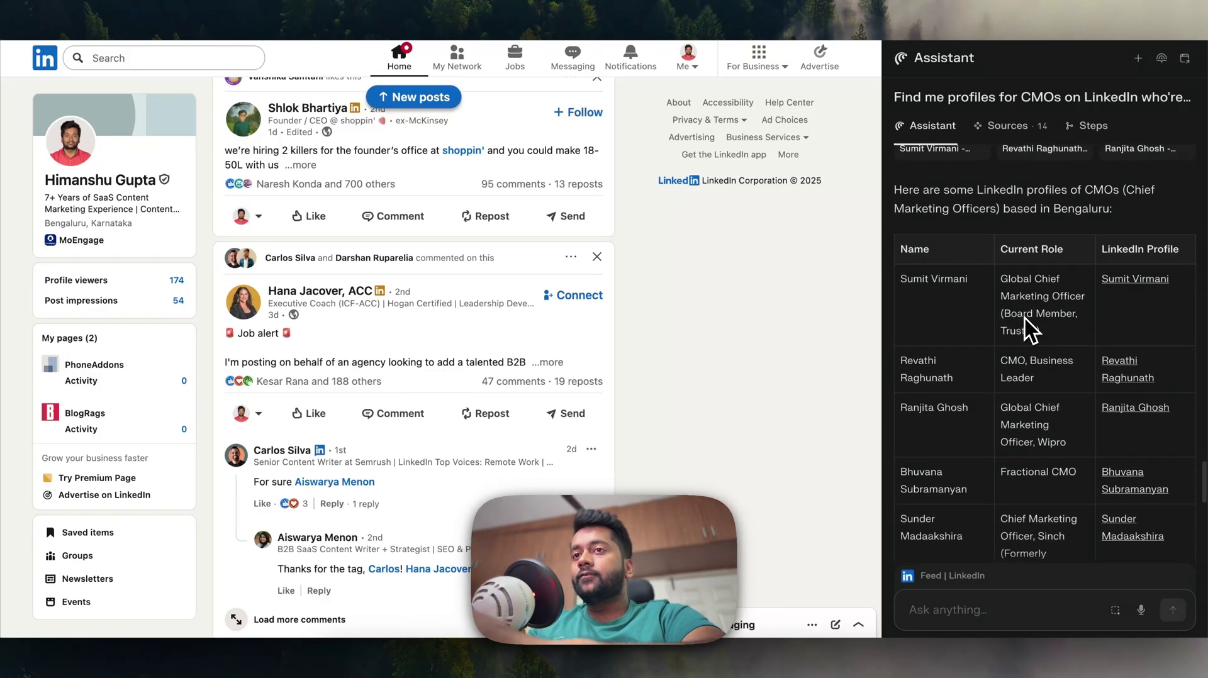
scroll(1030, 329, down, 15)
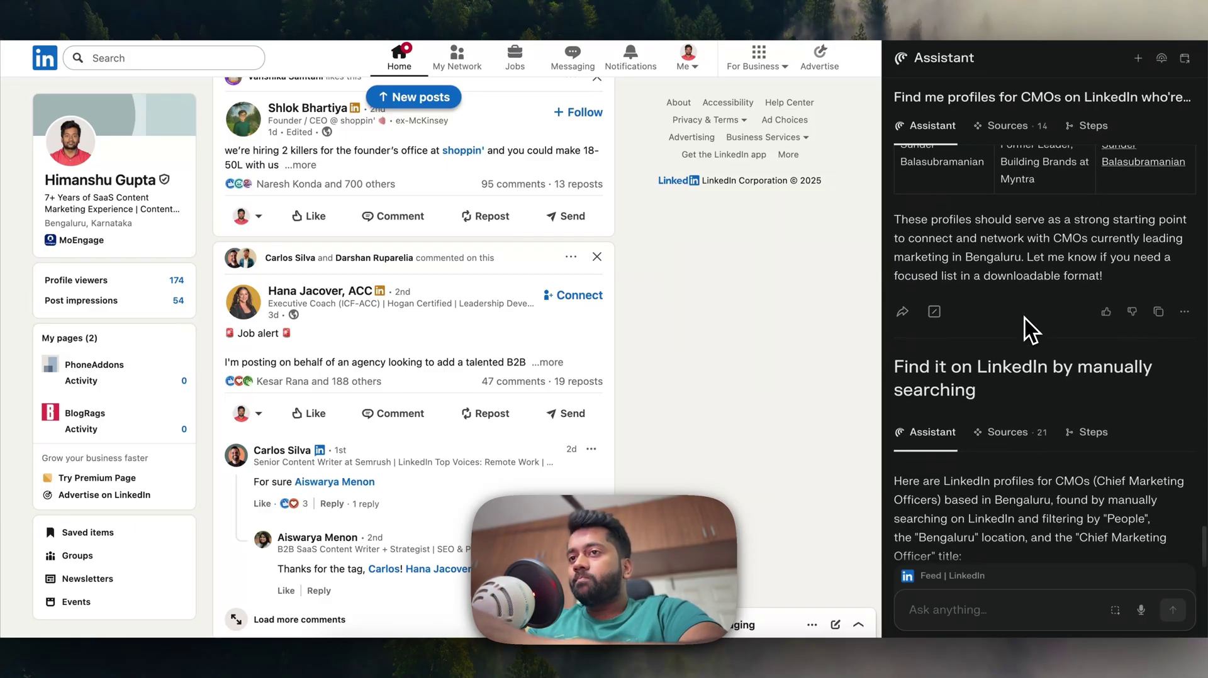
scroll(1032, 330, down, 5)
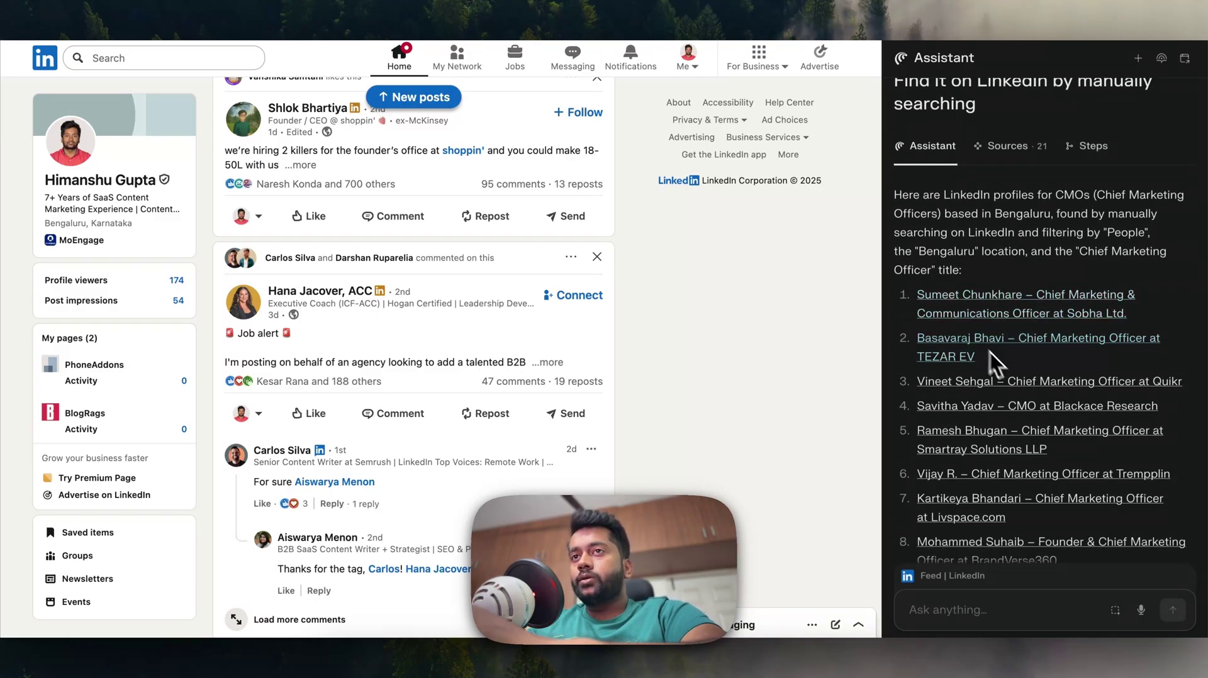
scroll(1034, 393, up, 1)
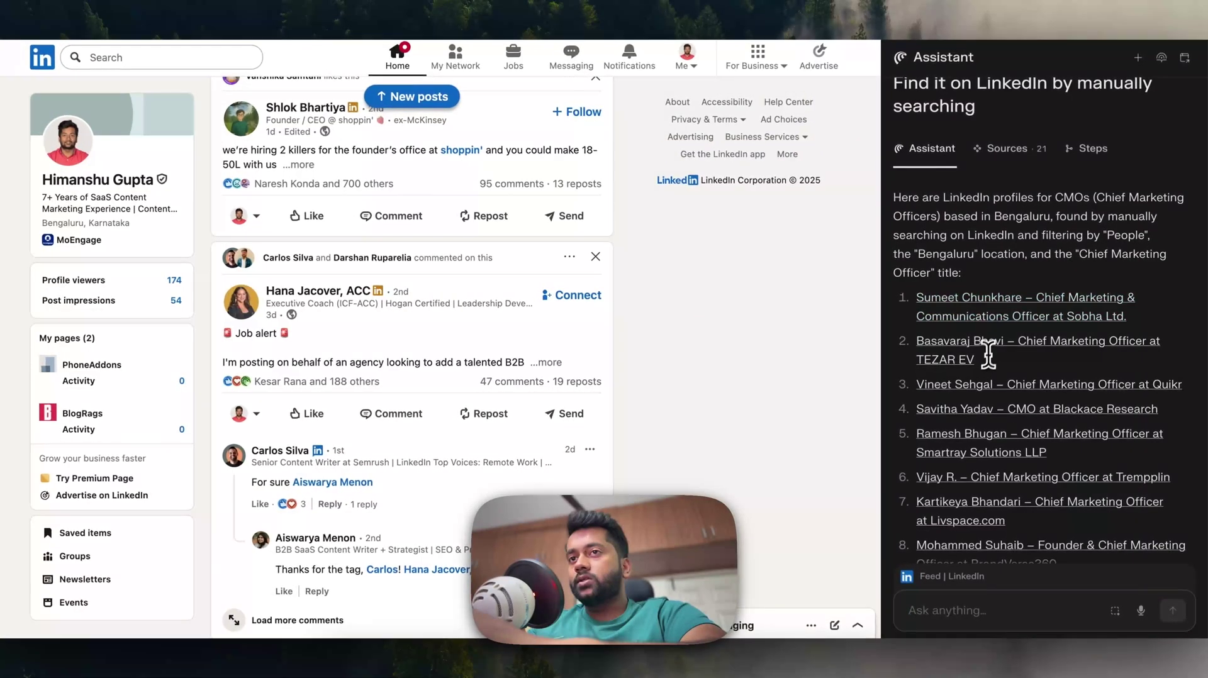
scroll(987, 359, down, 5)
scroll(985, 361, down, 8)
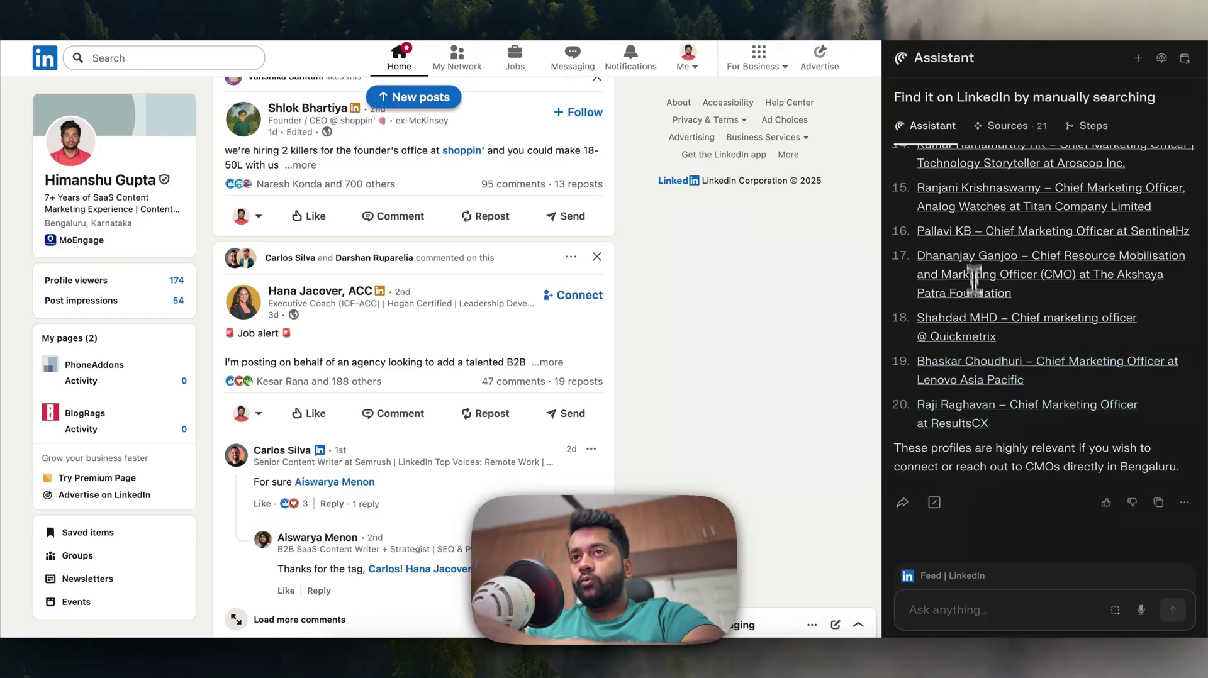
scroll(970, 264, up, 10)
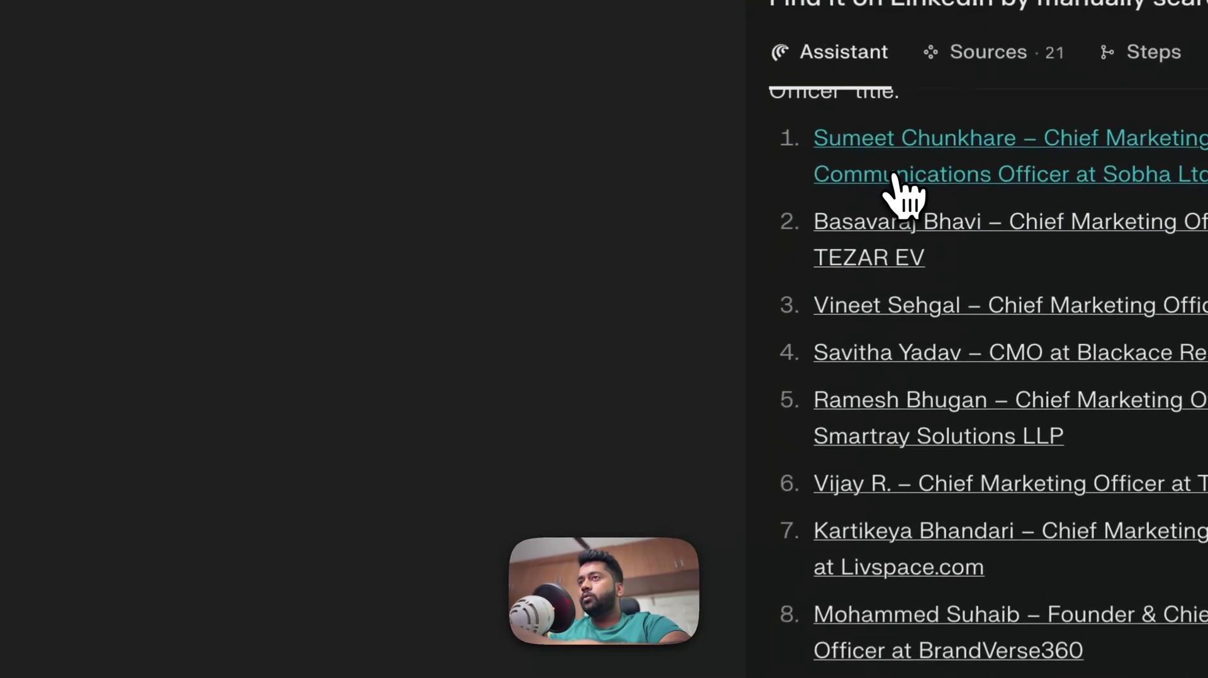
Step: Open the first CMO profile from the Assistant's list and scroll down the reloaded LinkedIn feed
click(958, 190)
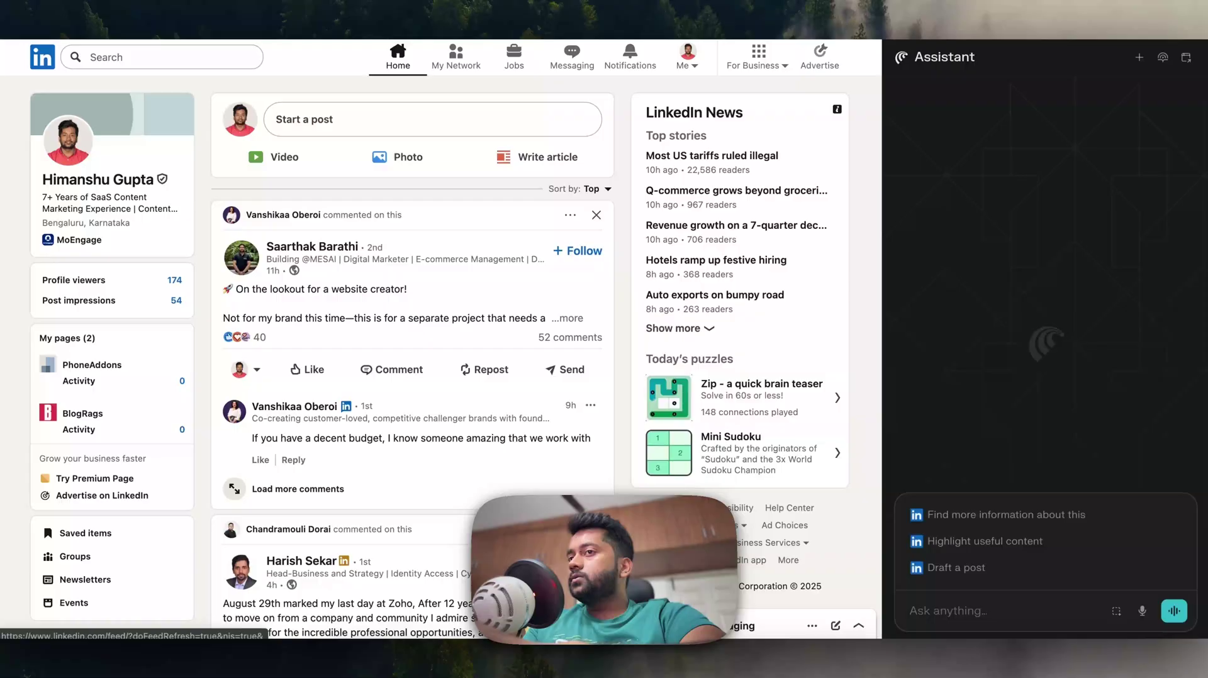
scroll(398, 280, down, 6)
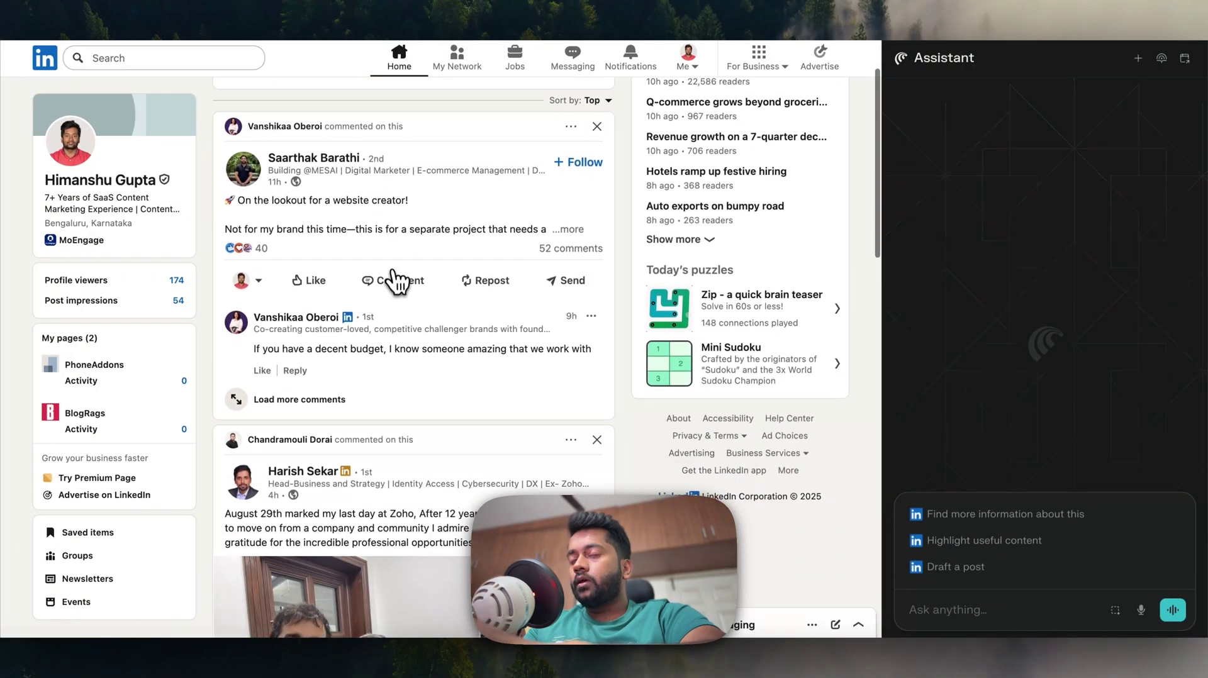
scroll(398, 286, down, 1)
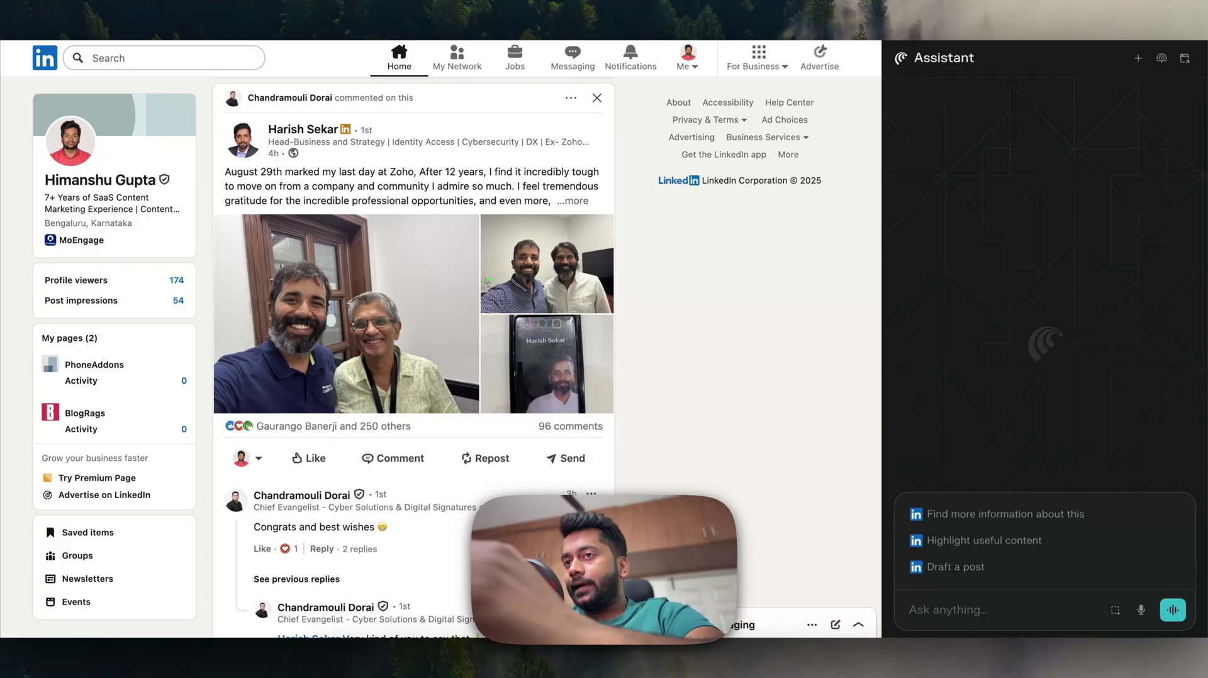
scroll(403, 376, down, 6)
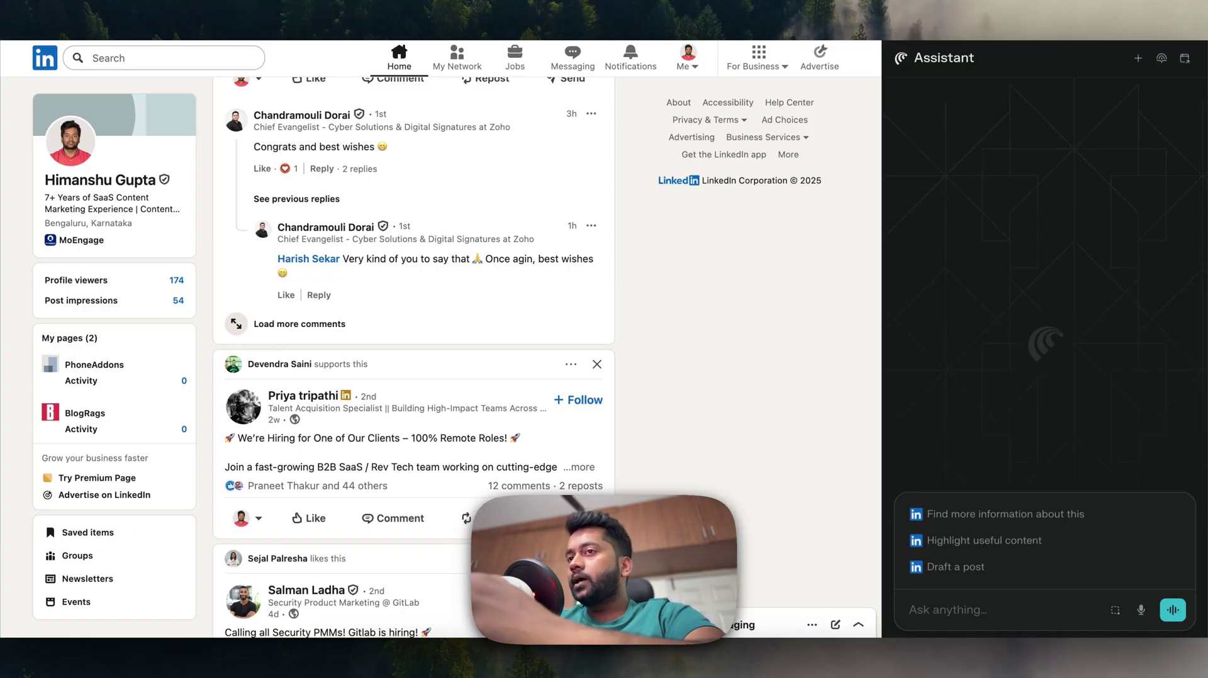
scroll(414, 352, down, 3)
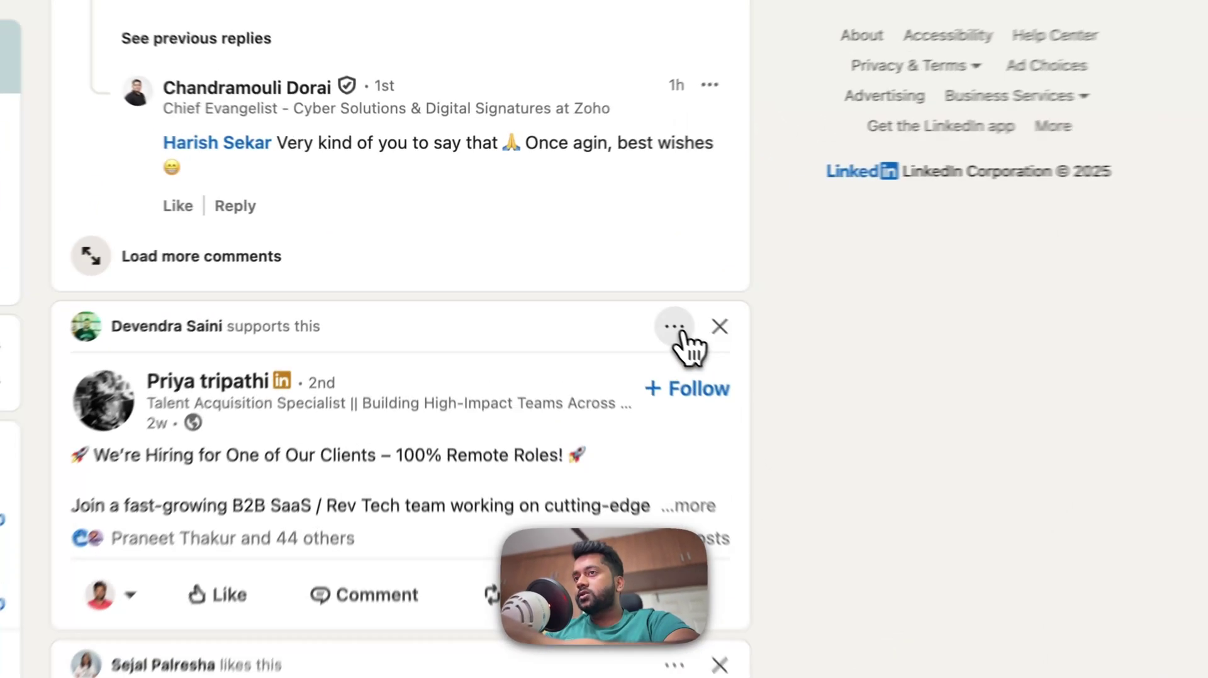
Step: Copy the link to the 100% Remote Roles hiring post
click(675, 327)
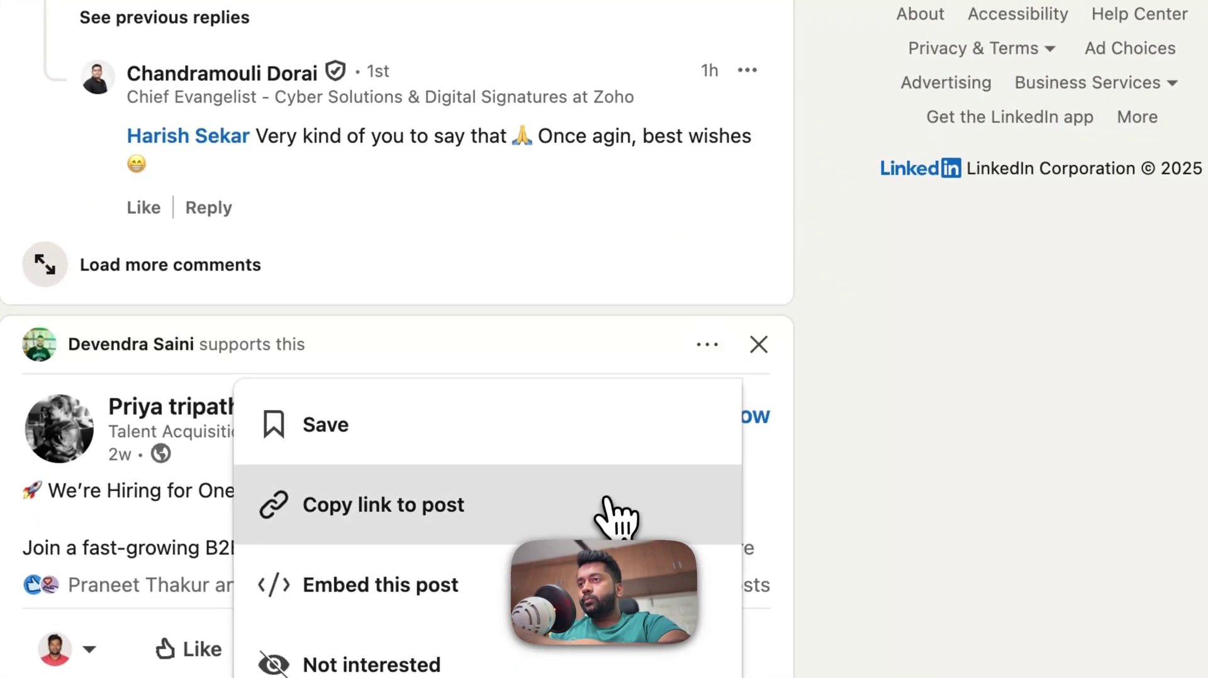
click(583, 464)
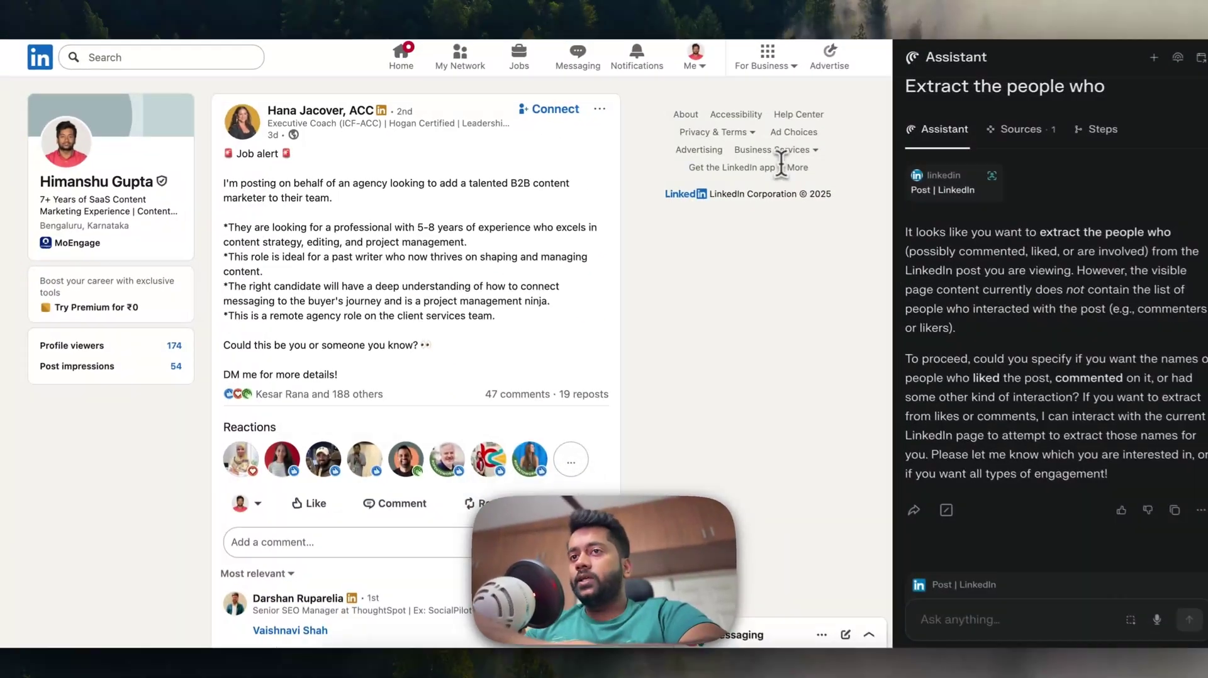
scroll(695, 342, down, 3)
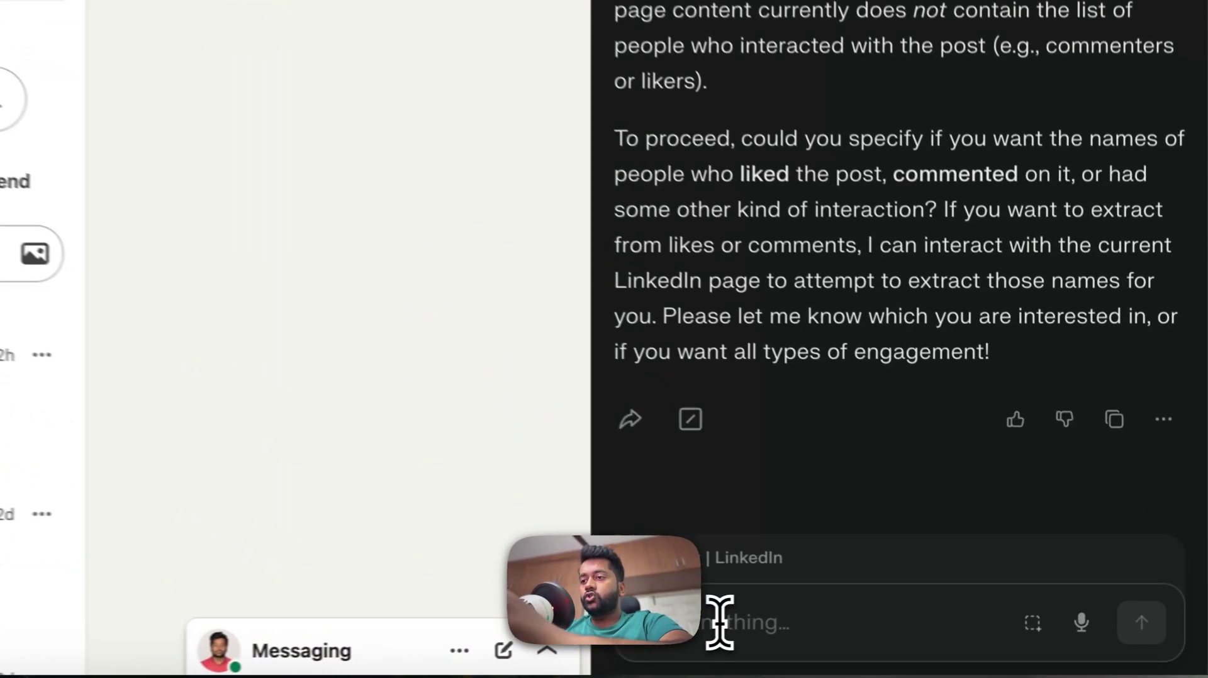
Step: Ask the Assistant to extract profiles of everyone who commented on the post in the open tab
click(951, 610)
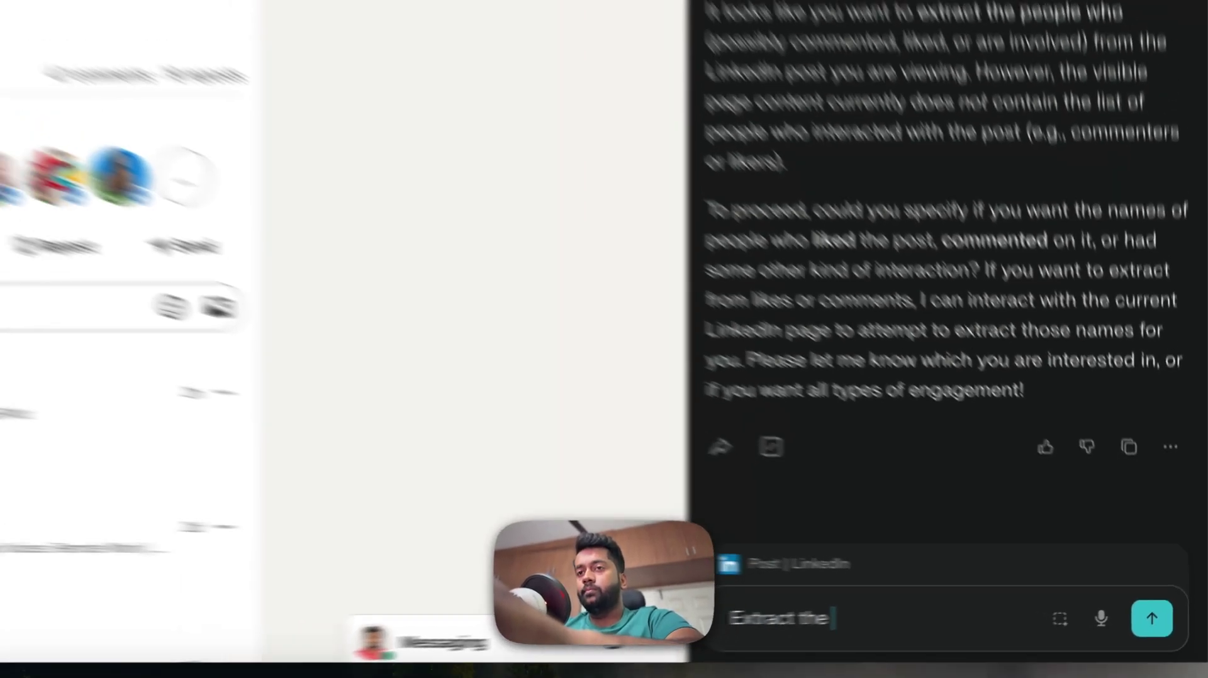
text(profiles )
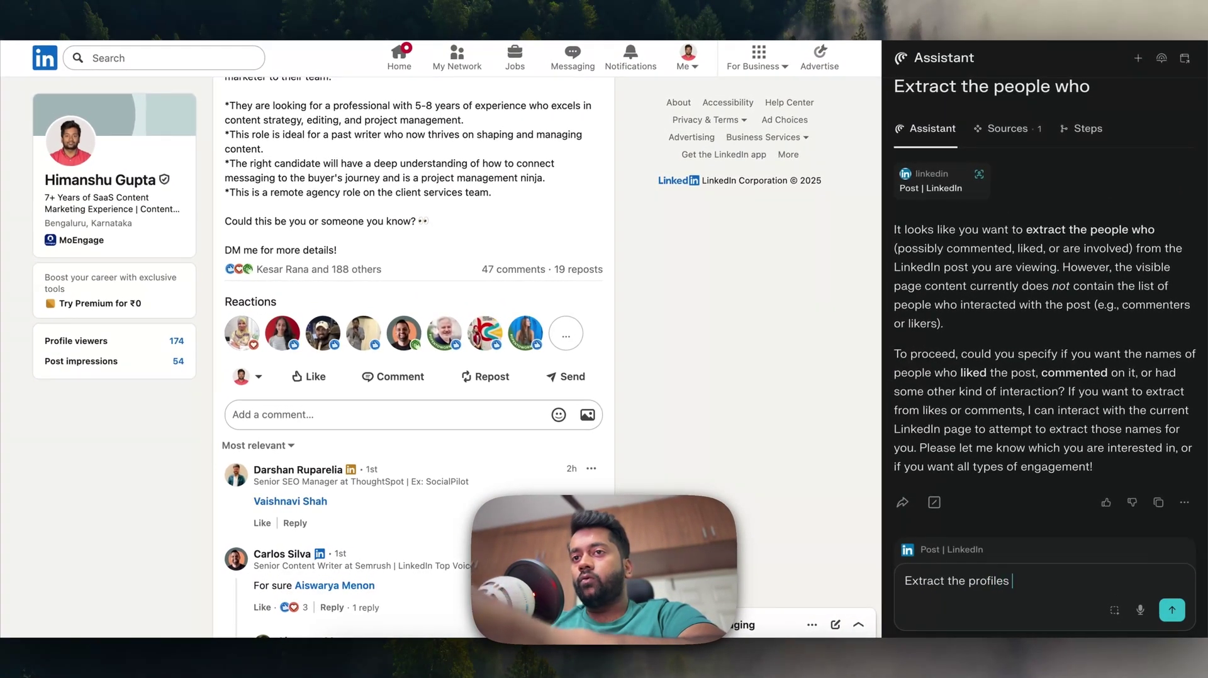
text(of people who've )
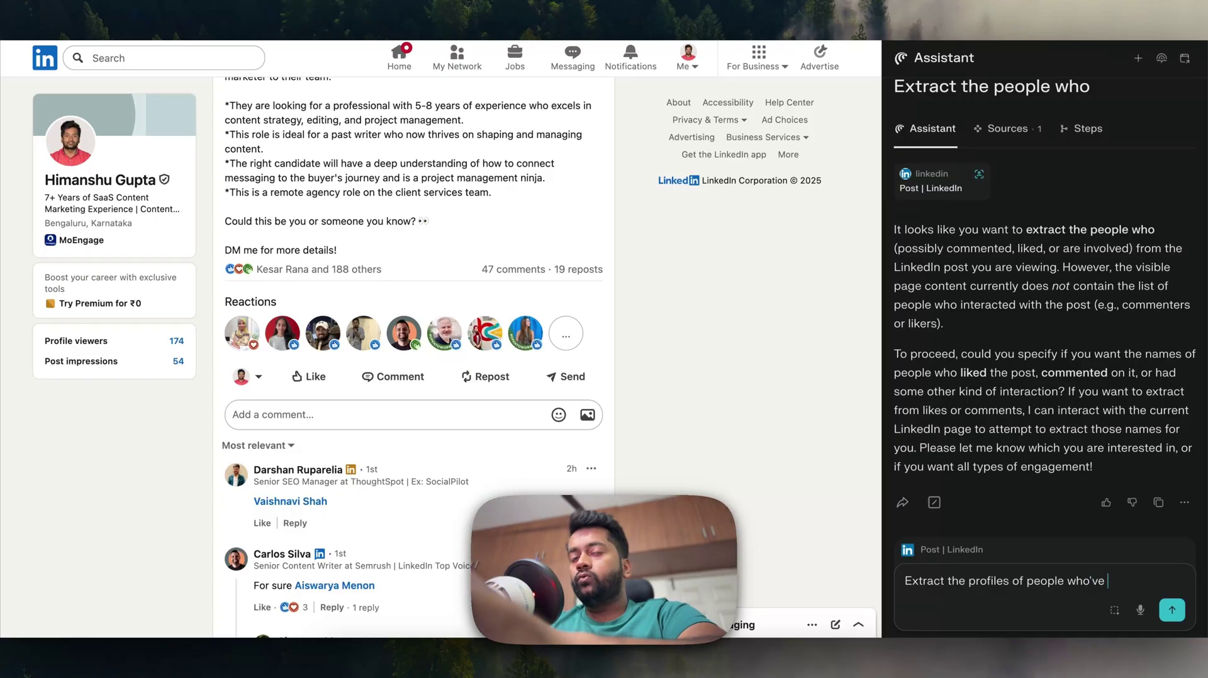
text(commented on this post)
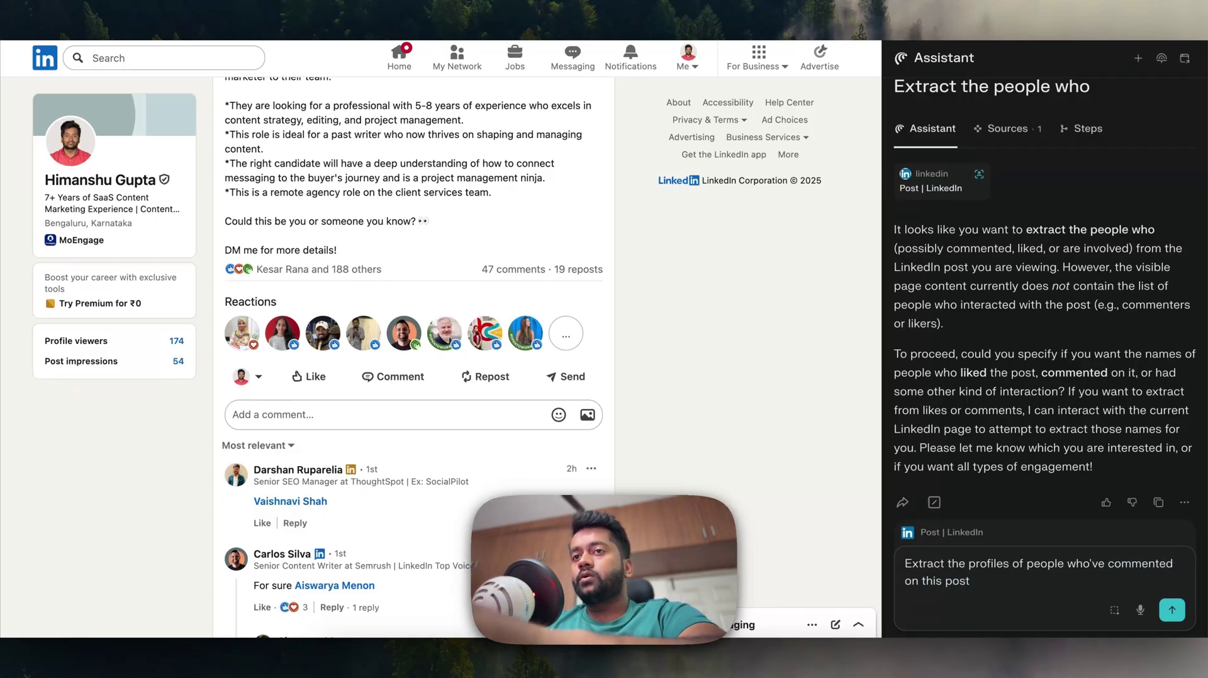
text( on the tab open)
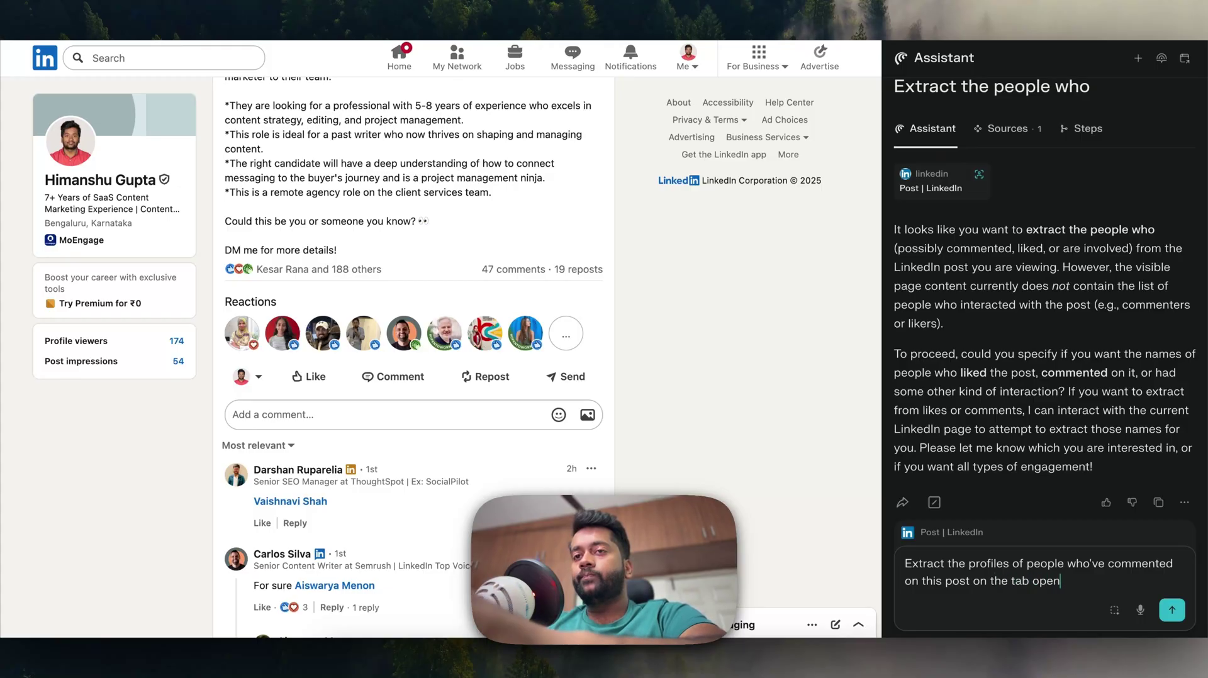
key(Return)
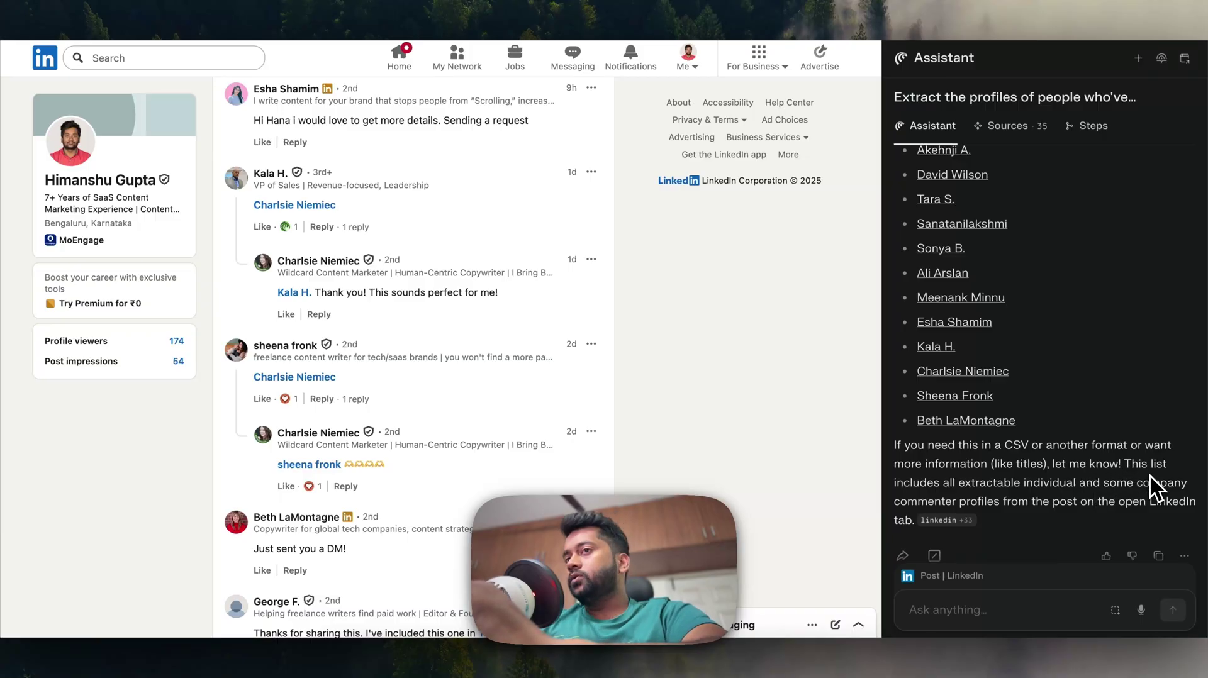
Step: Scroll through the Assistant's list of commenter profiles and back to its top
scroll(1150, 474, down, 2)
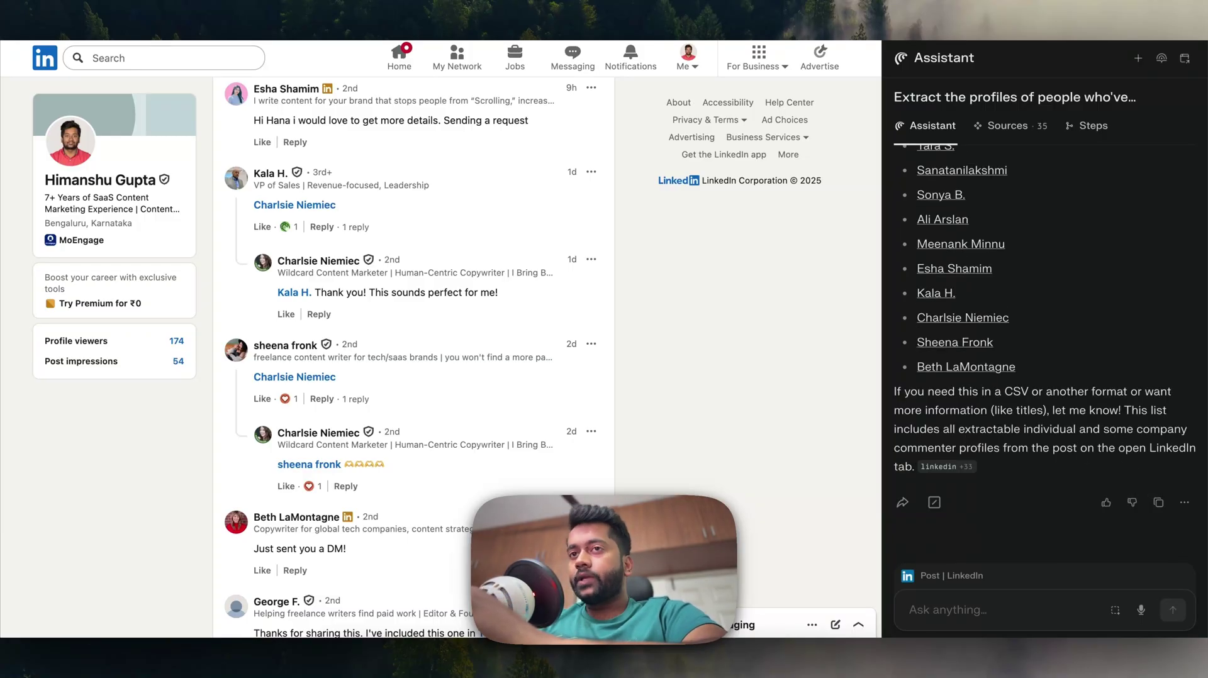
scroll(1060, 425, up, 15)
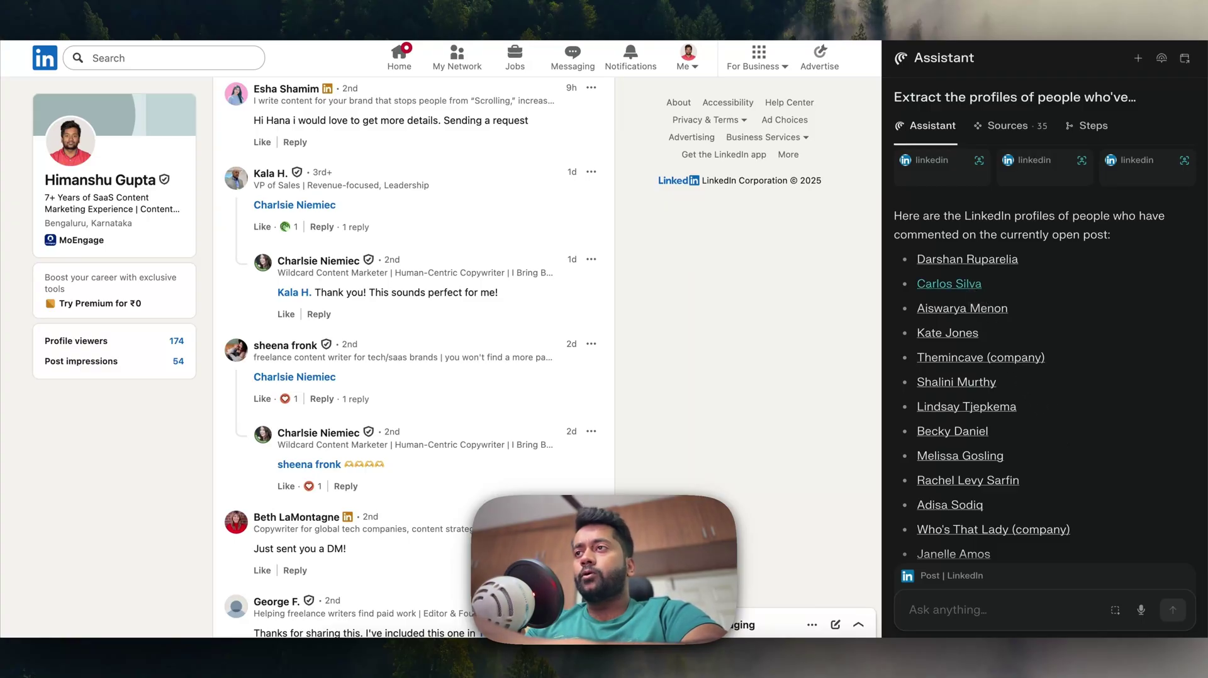
Step: Open the second commenter's LinkedIn profile from the Assistant's list
click(950, 283)
scroll(1045, 409, down, 15)
click(964, 607)
Step: Write a request for a podcast invitation mentioning Ahrefs contributions and 2000 monthly listens
text(Drafr)
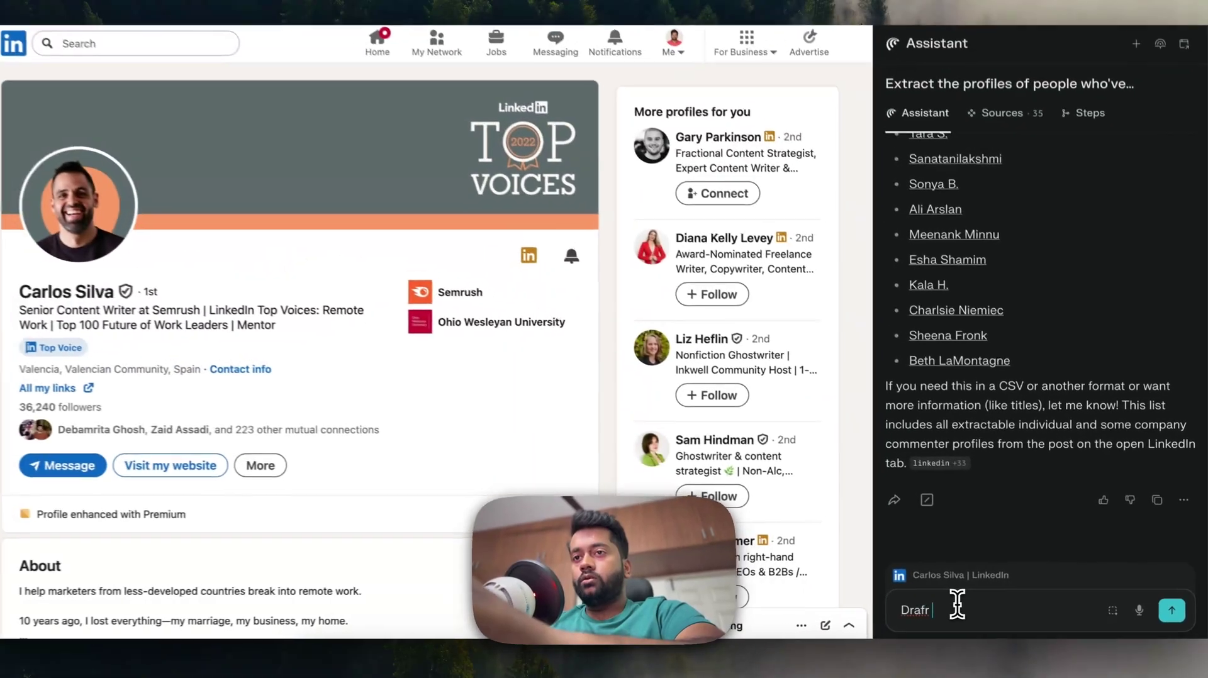
key(BackSpace)
text(t me)
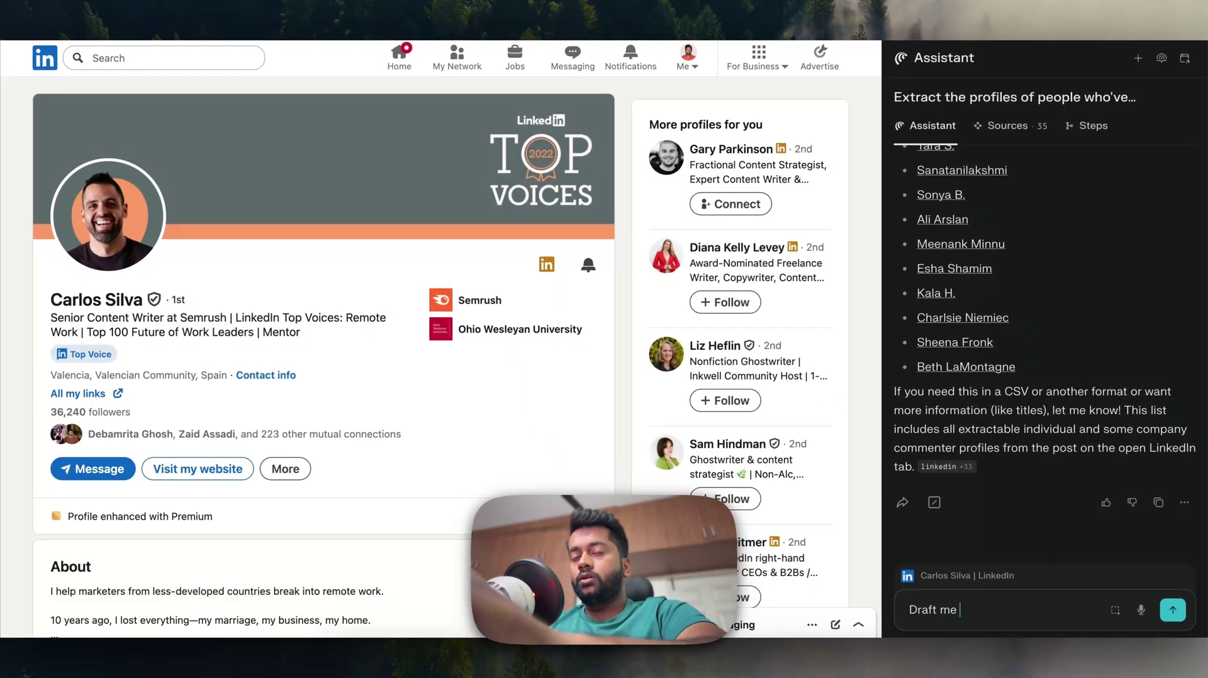
text( a message in)
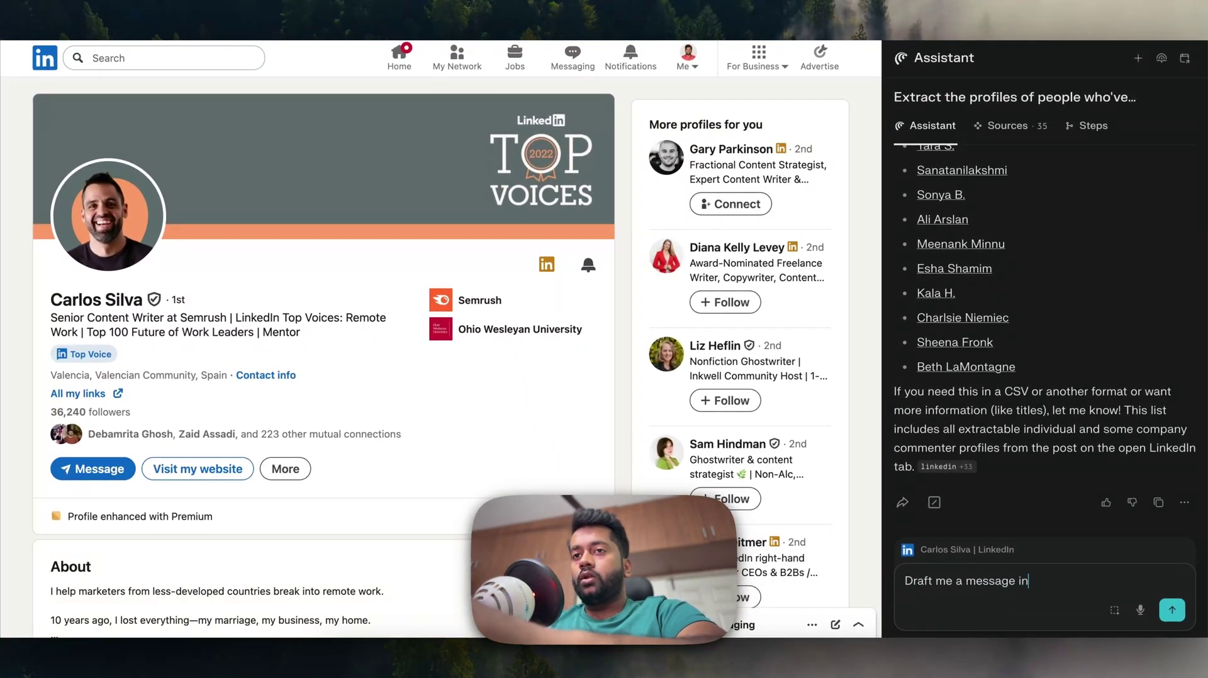
text(viting )
text(Carl)
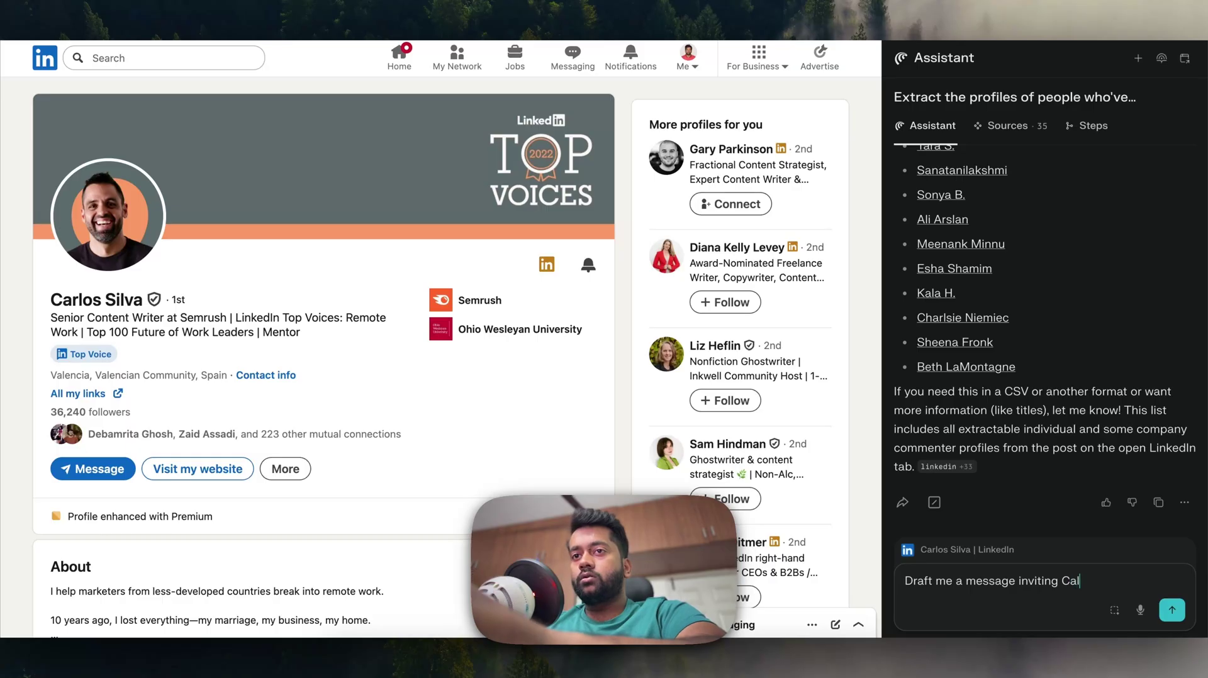
key(BackSpace)
text(rlos t)
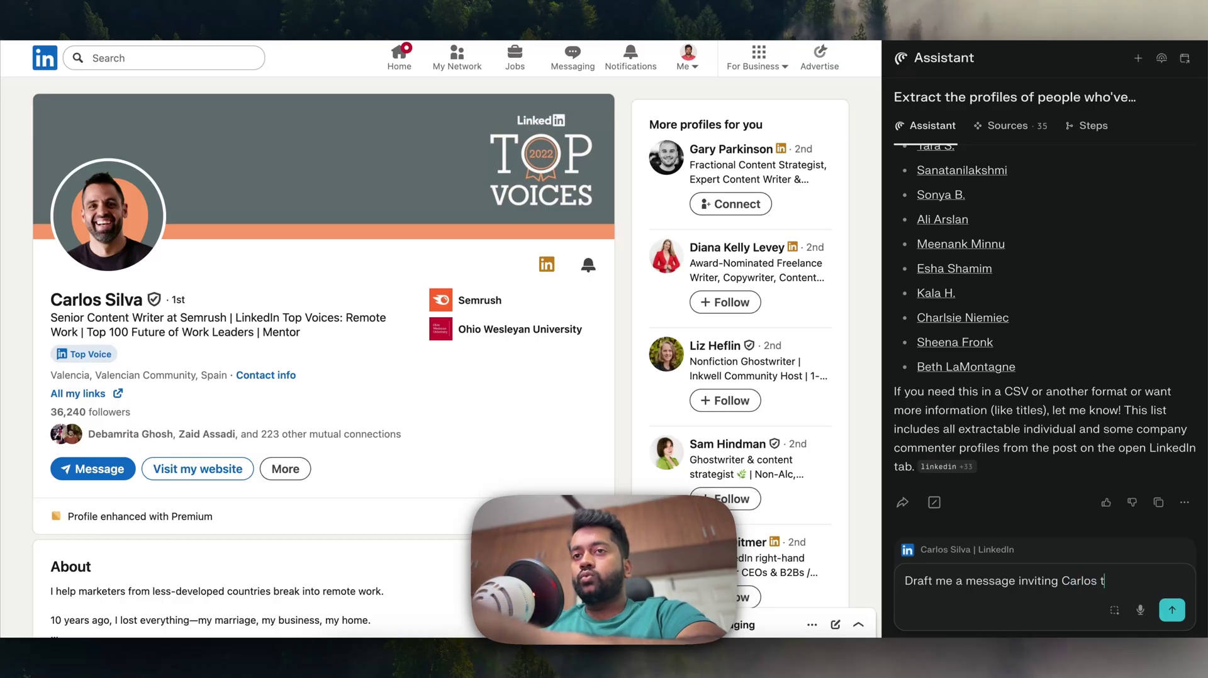
text(o my podca)
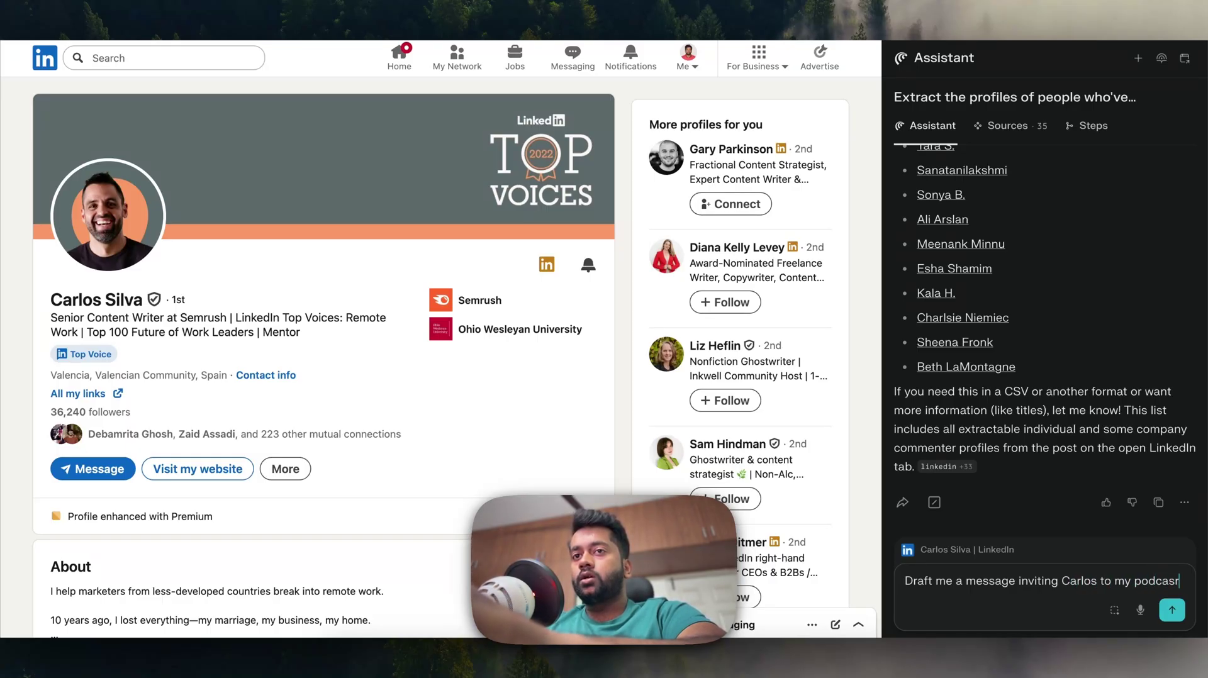
text(st, t)
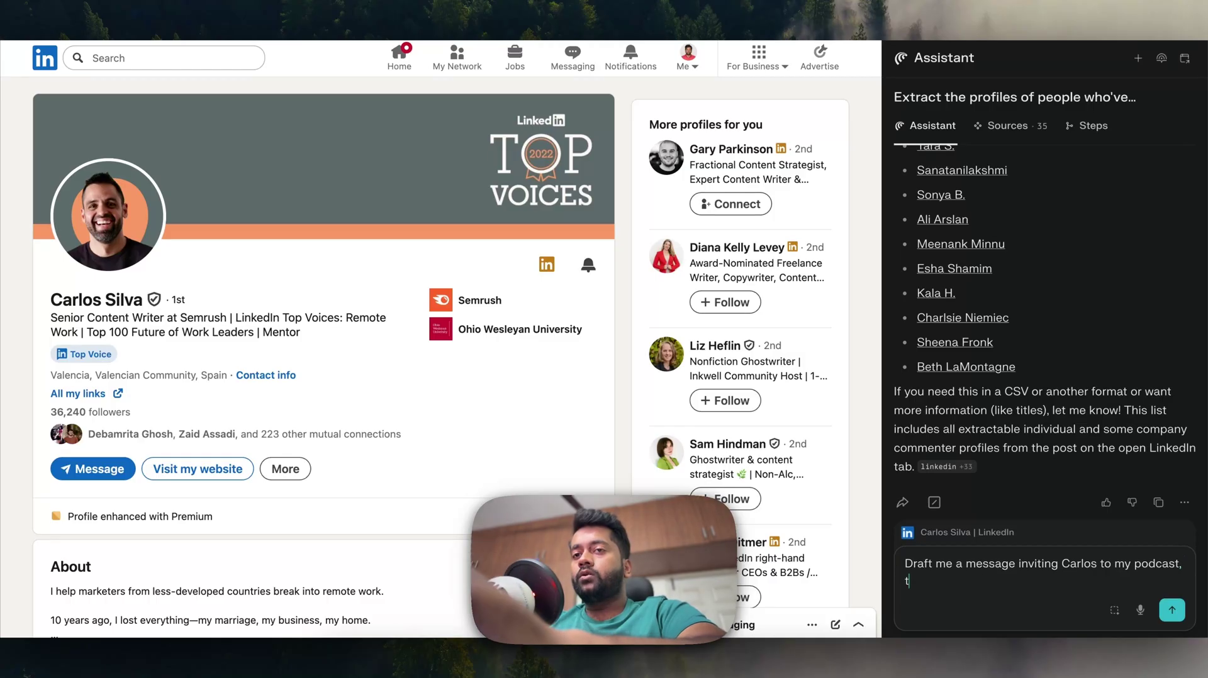
text(alk about)
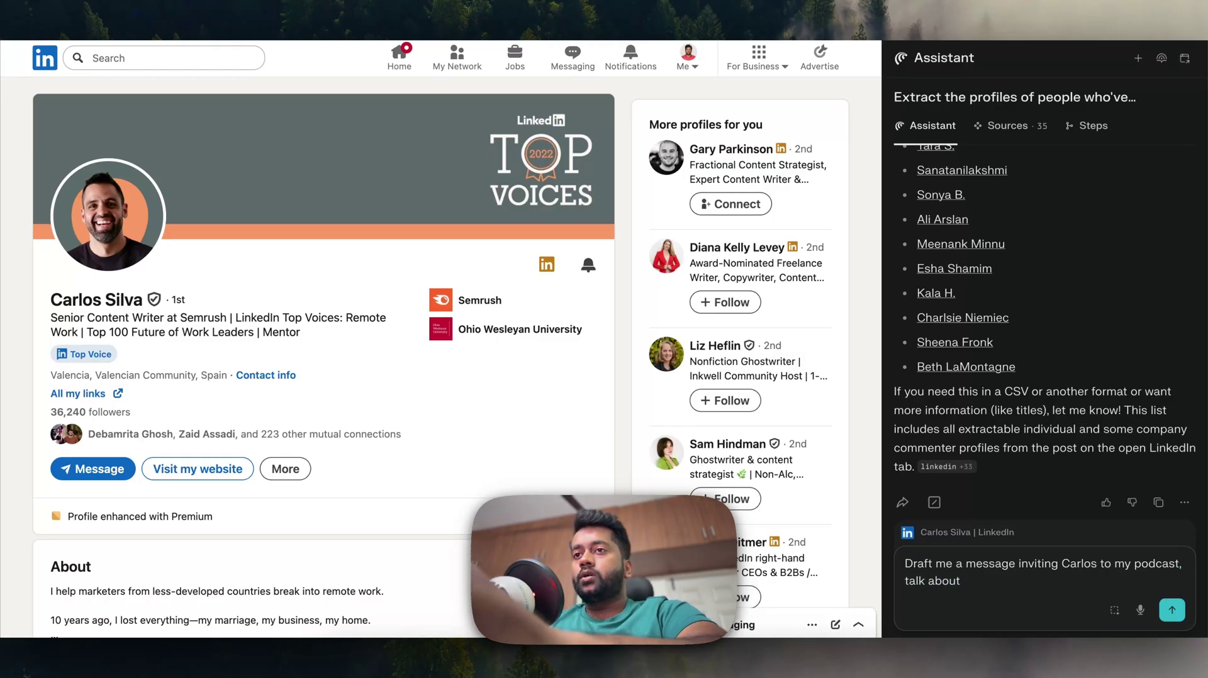
key(BackSpace)
key(BackSpace)
key(BackSpace)
key(BackSpace)
key(BackSpace)
key(BackSpace)
key(BackSpace)
key(BackSpace)
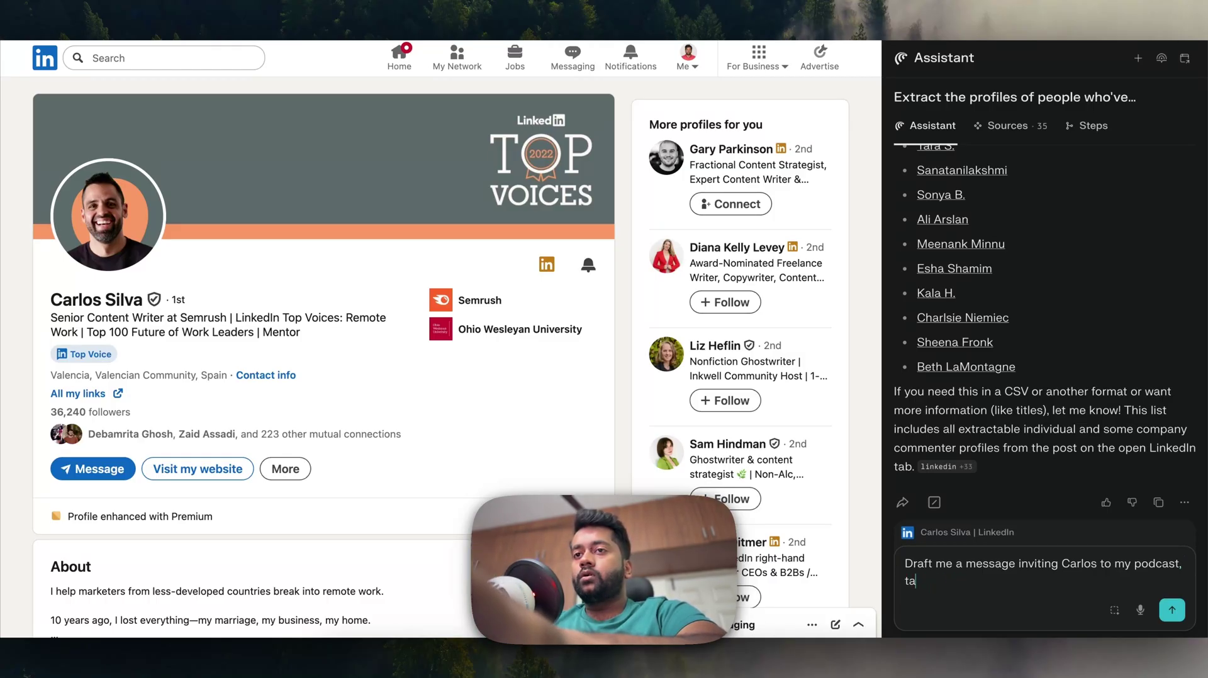
text(let )
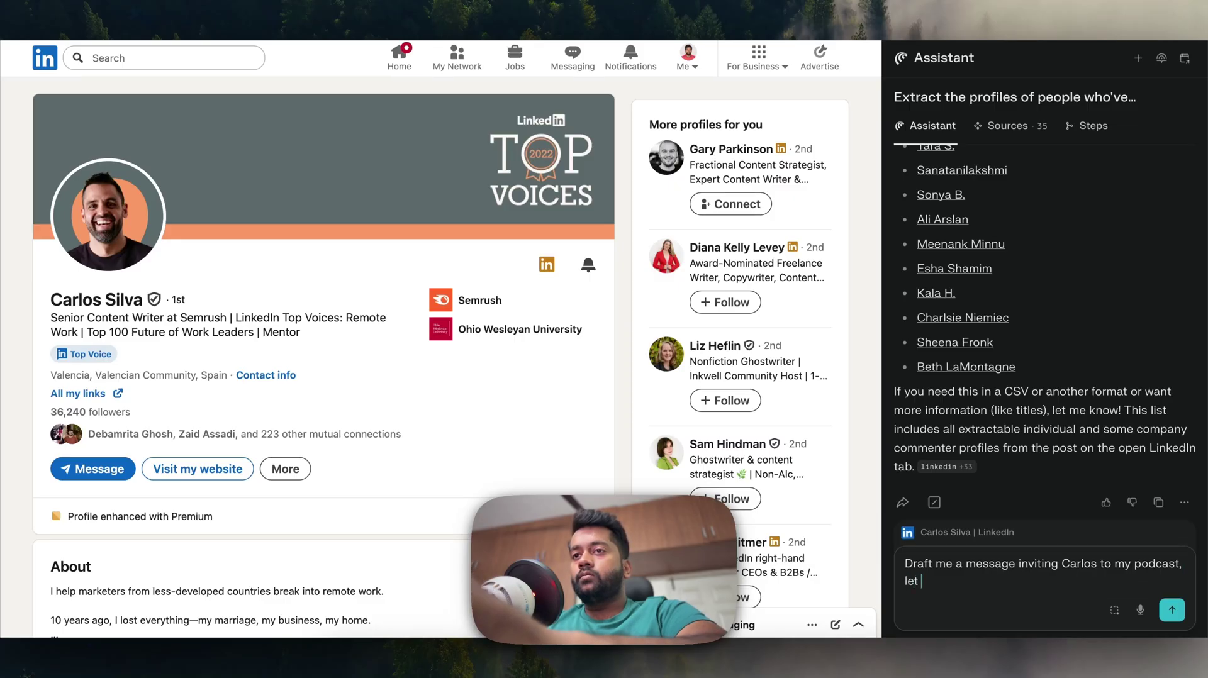
text(him know)
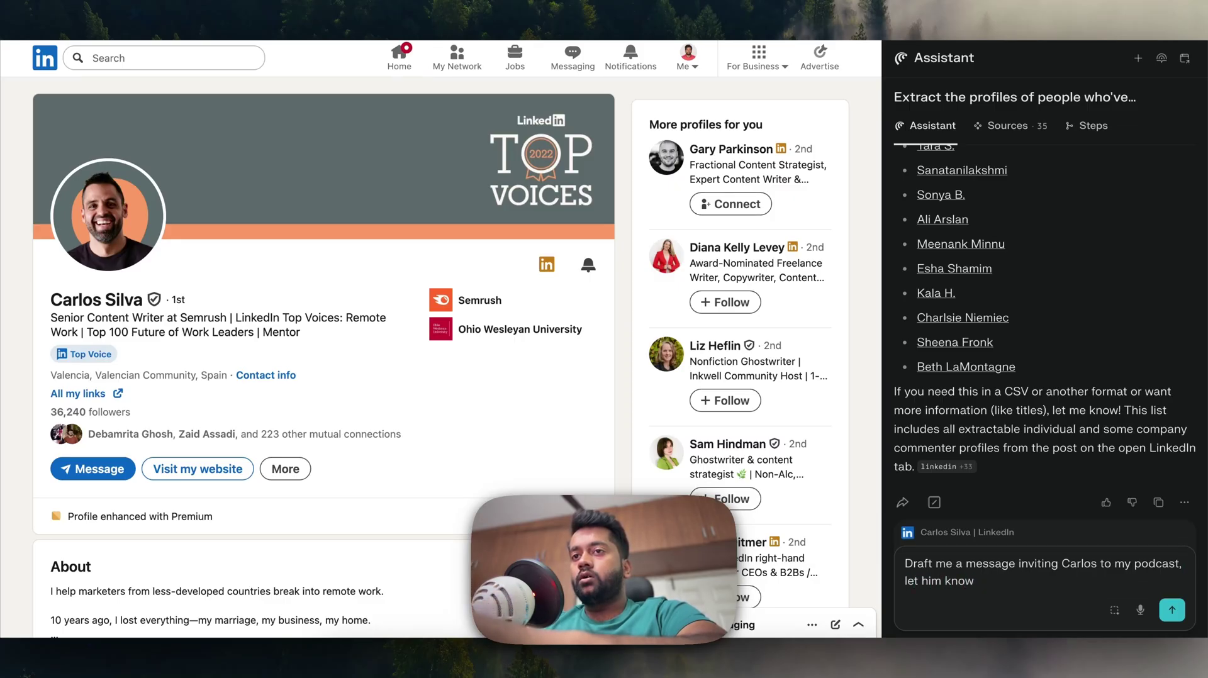
text( that I've contribute)
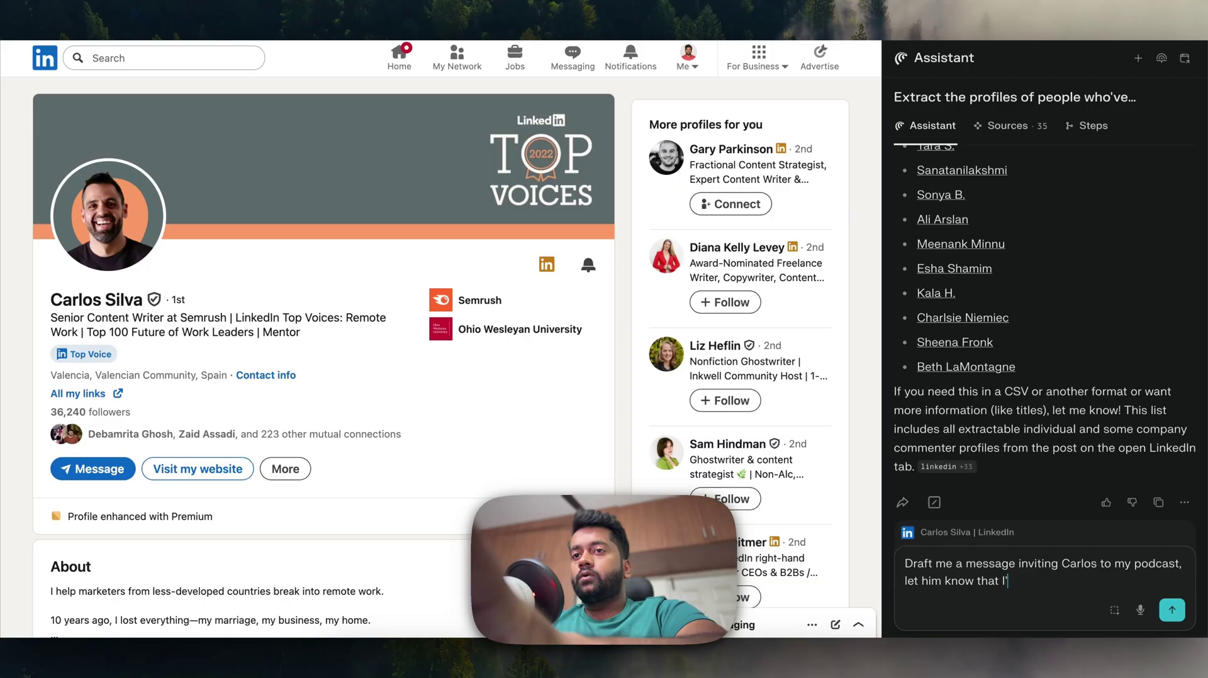
text(d to)
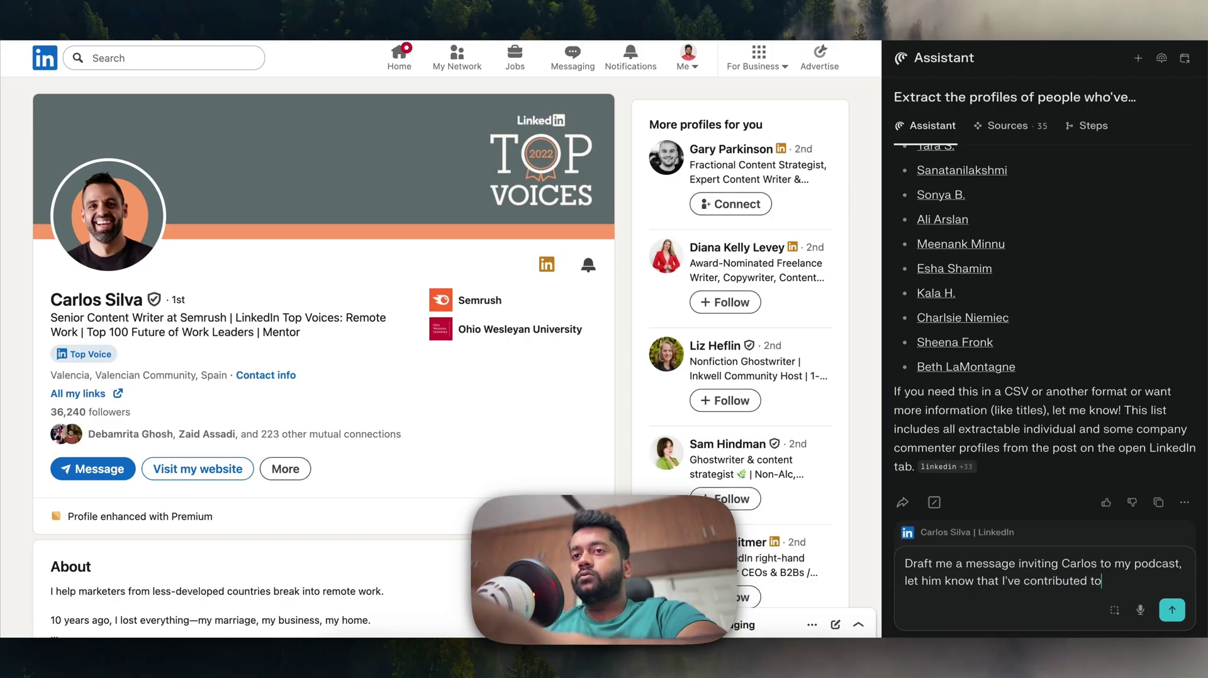
text( Ahrefs)
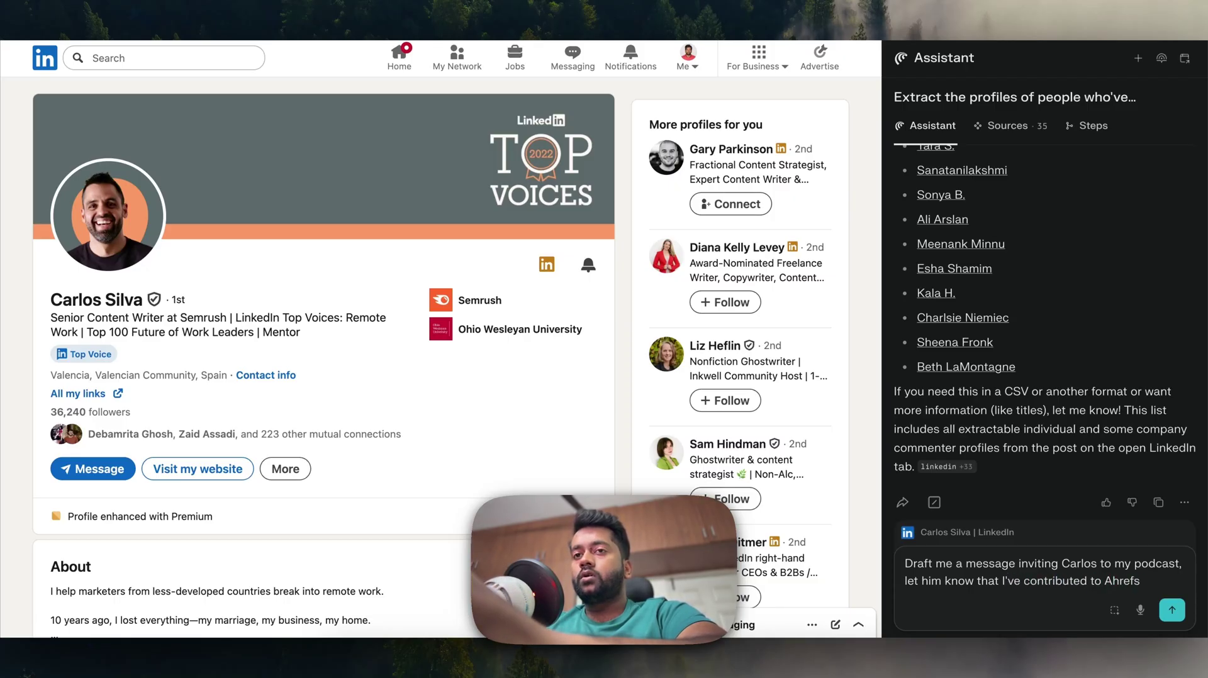
text( and other big )
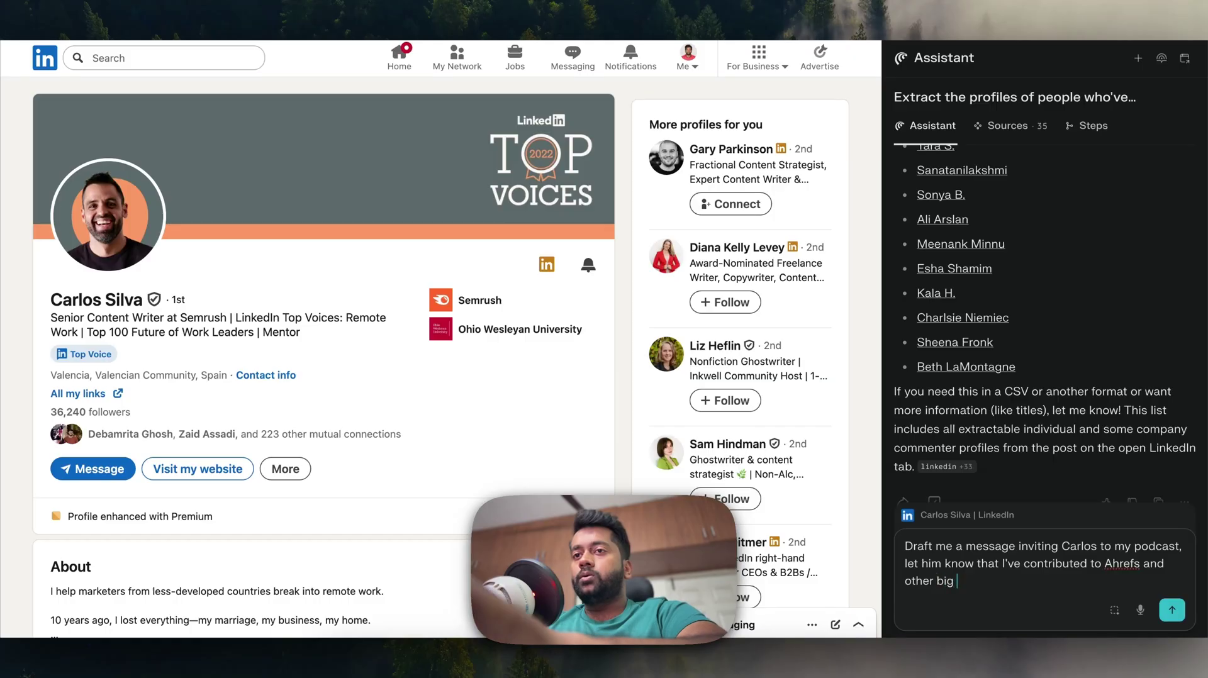
text(publications and I)
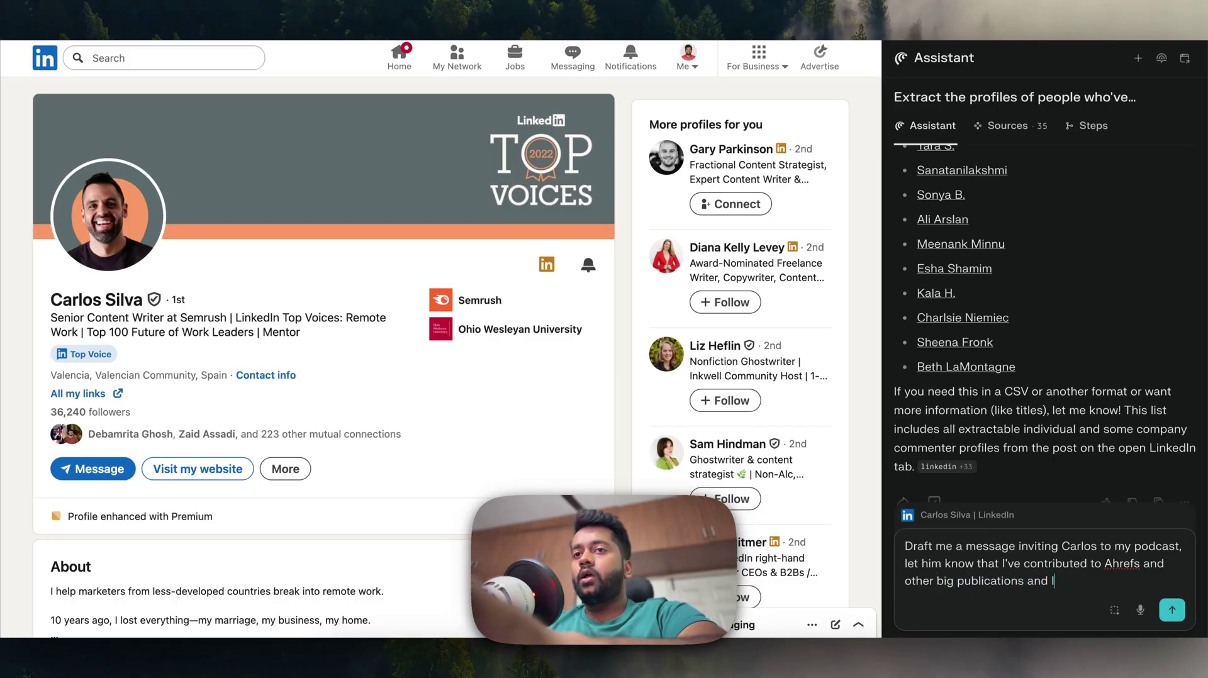
text('ve people fro)
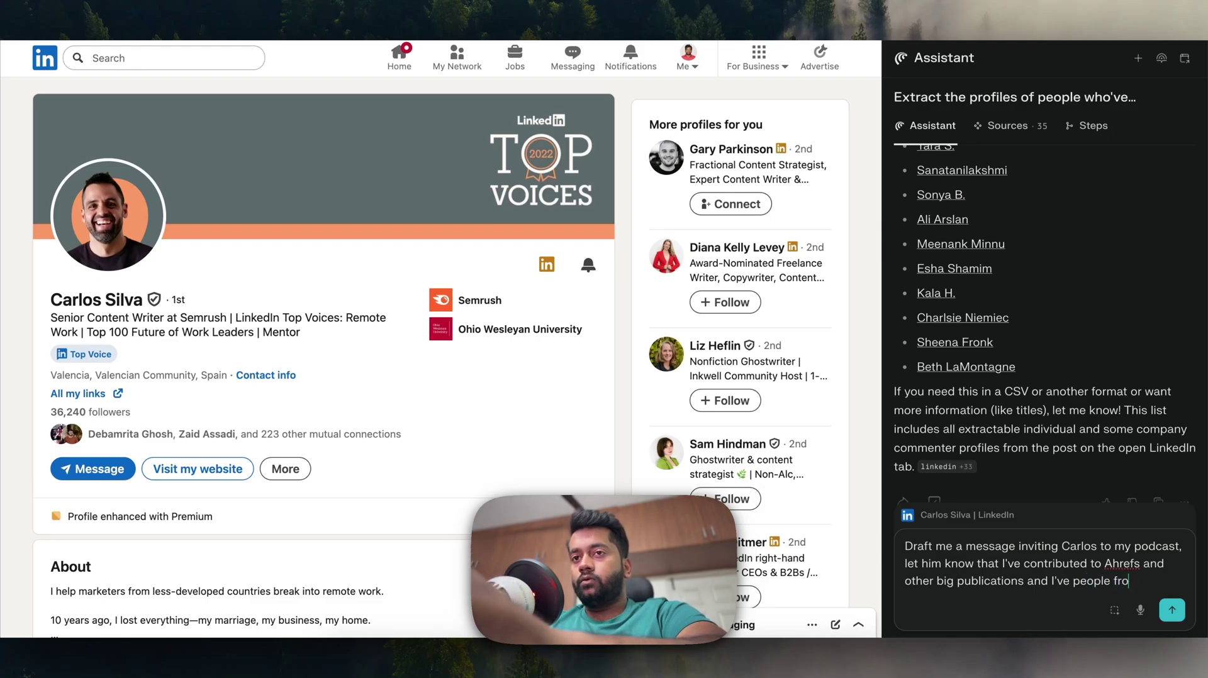
text(m X company att)
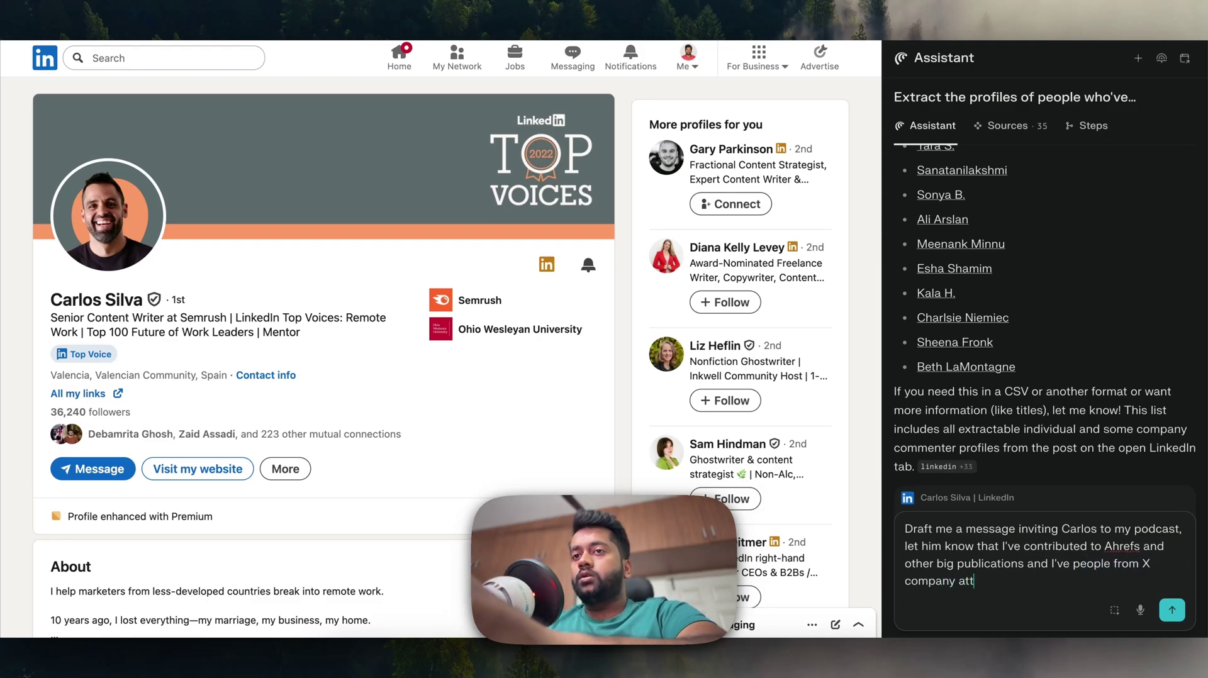
key(BackSpace)
key(BackSpace)
text(s)
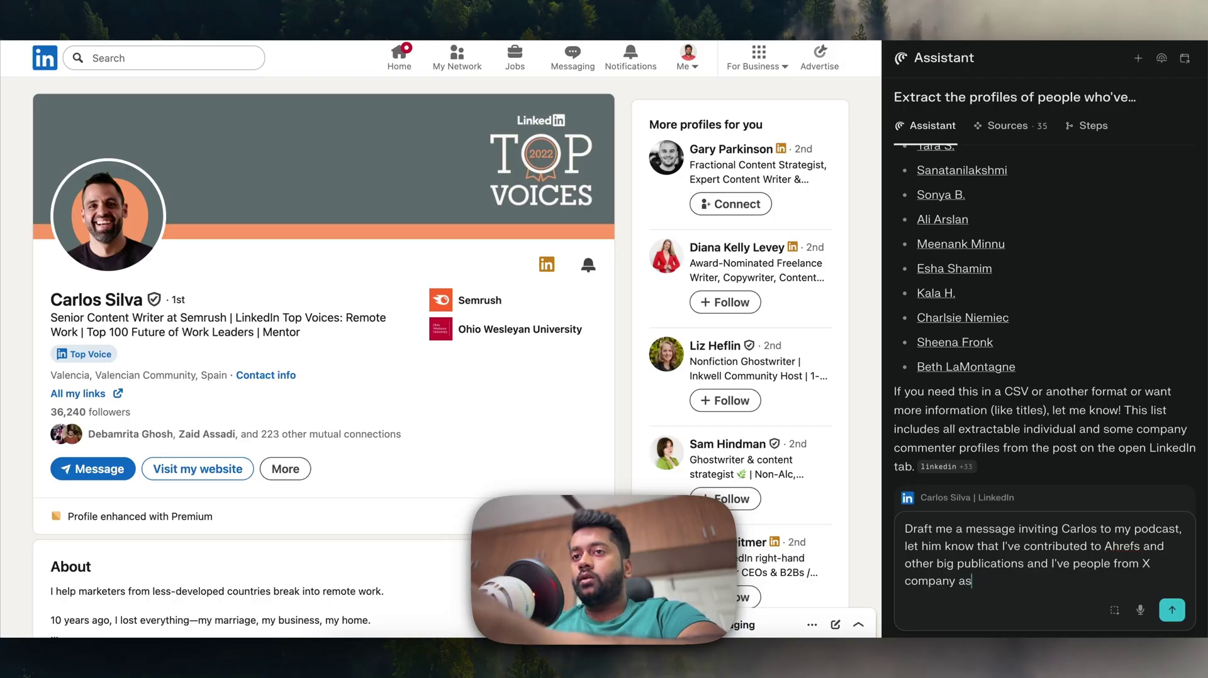
text( a guest on my podcast.)
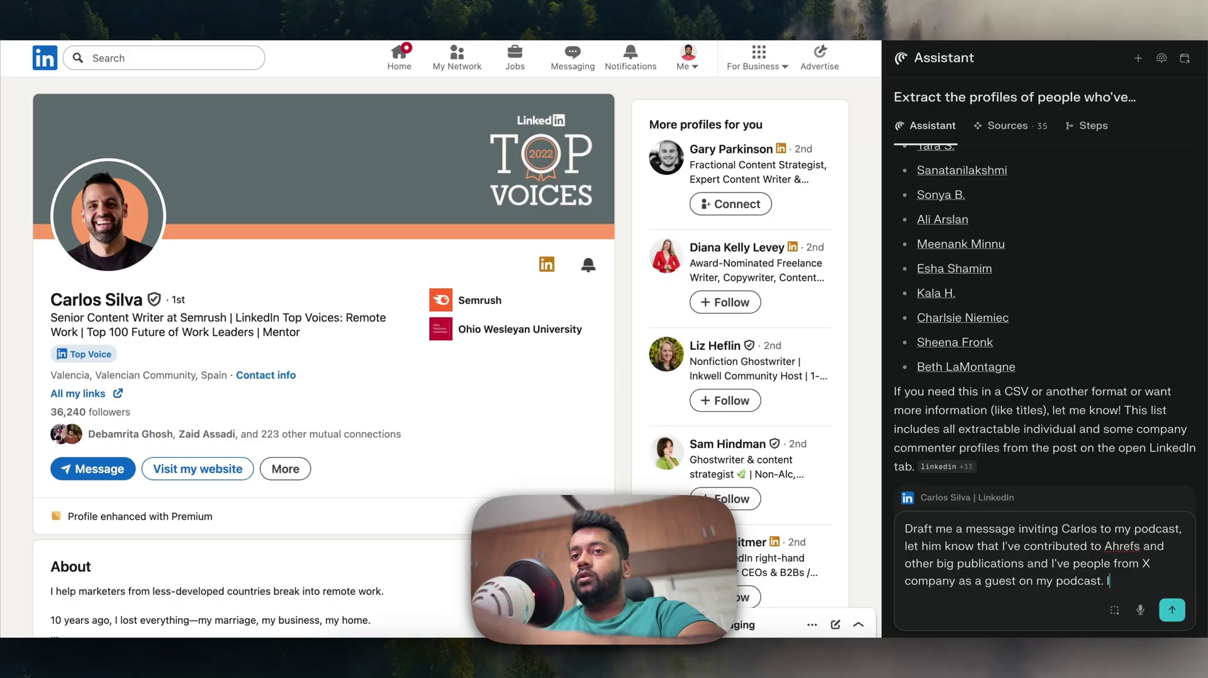
text( It gets over)
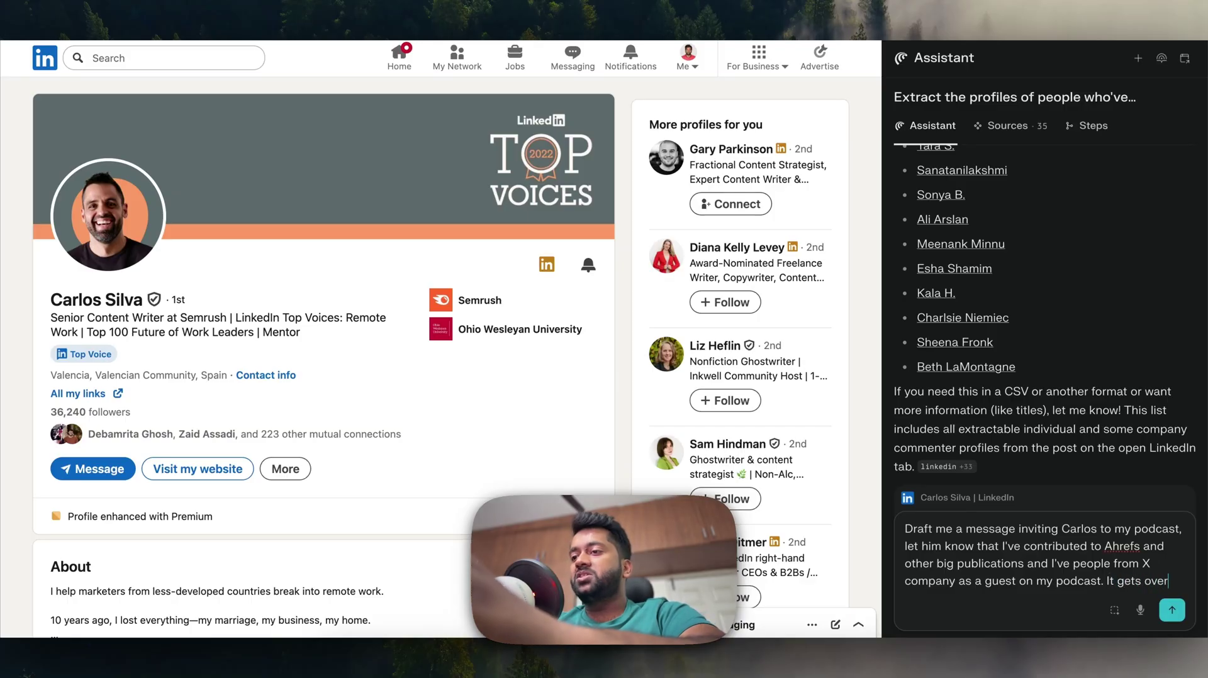
text( 2)
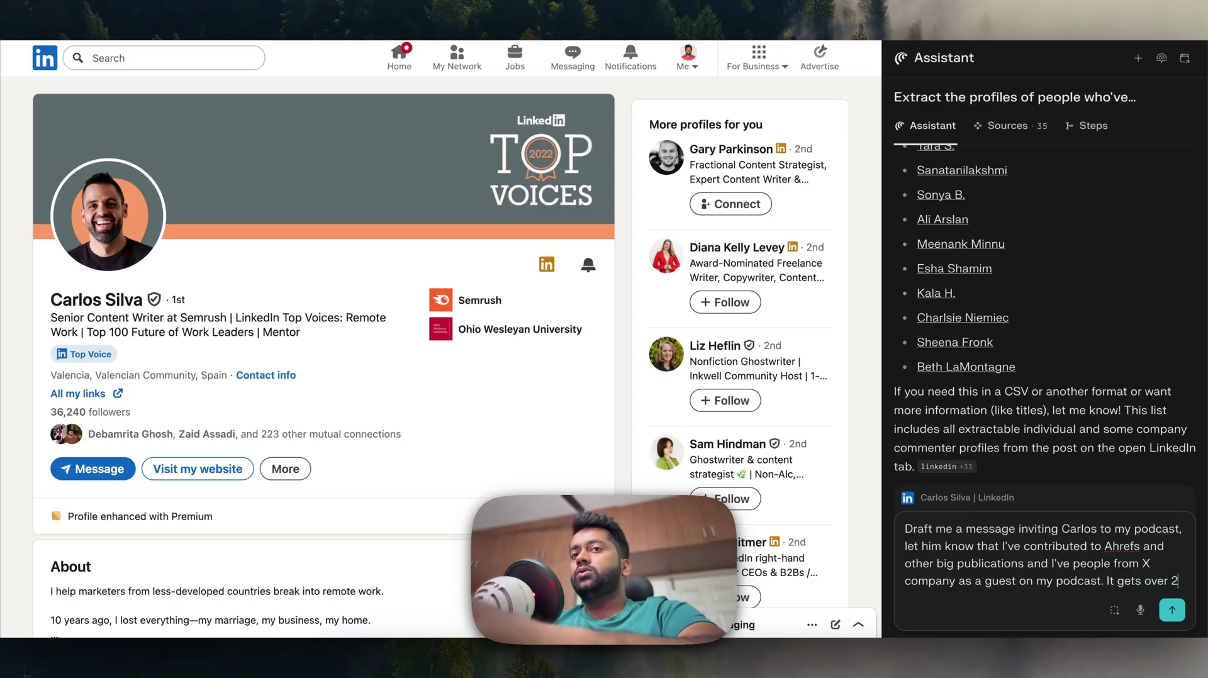
text(000 v)
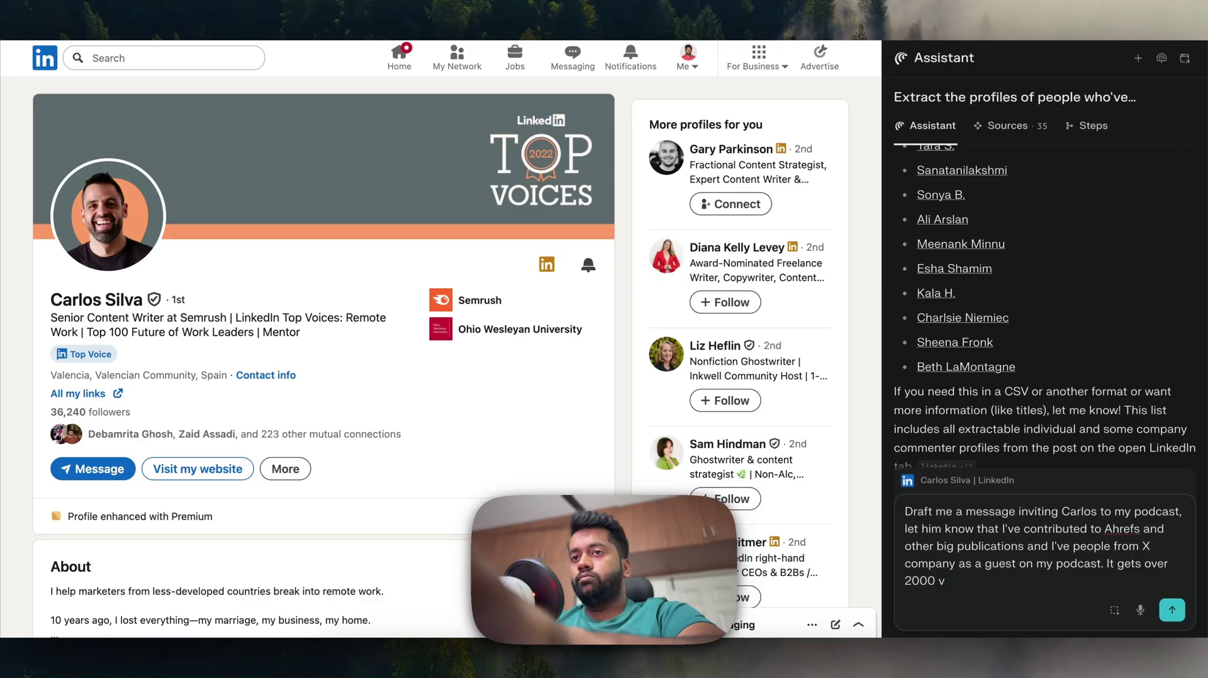
key(BackSpace)
text(listens a)
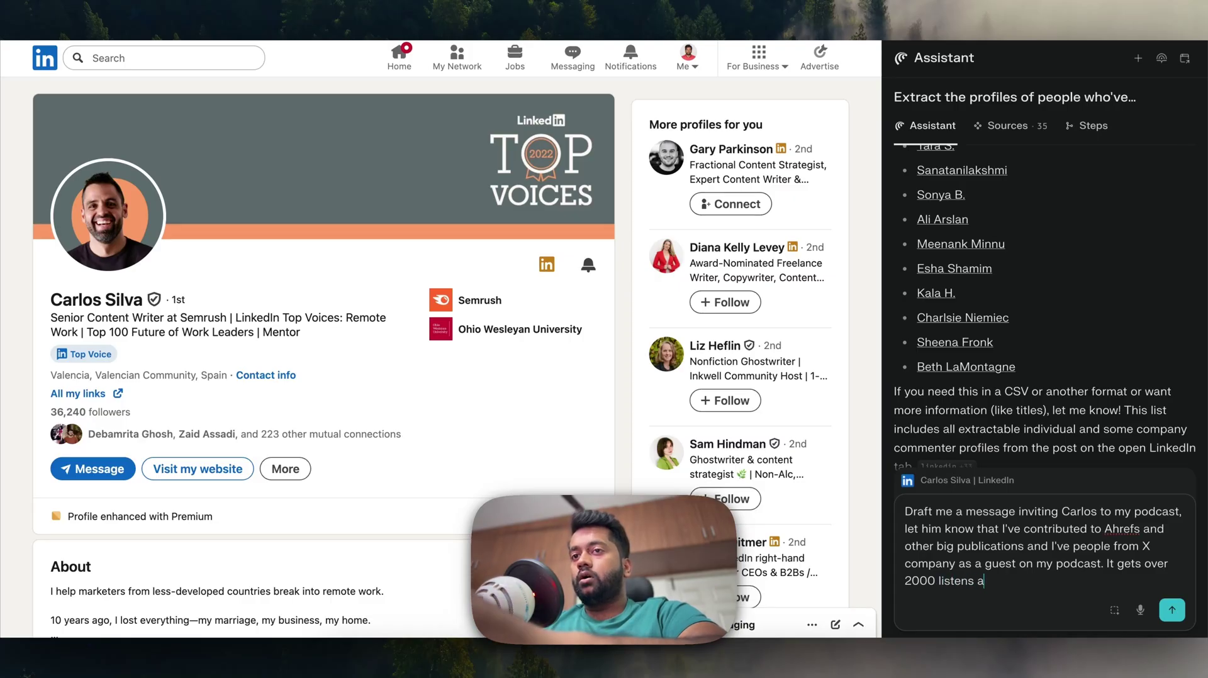
text( month.)
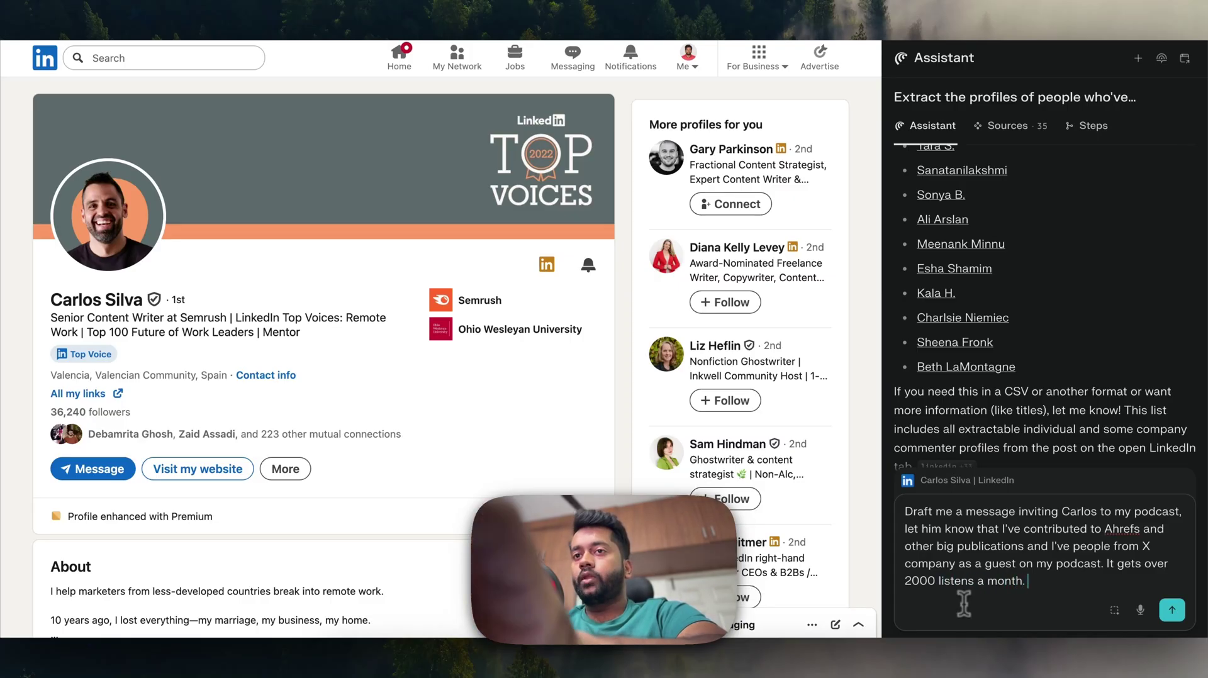
Step: Send the podcast invitation request and scroll through the Assistant's drafted message
key(Return)
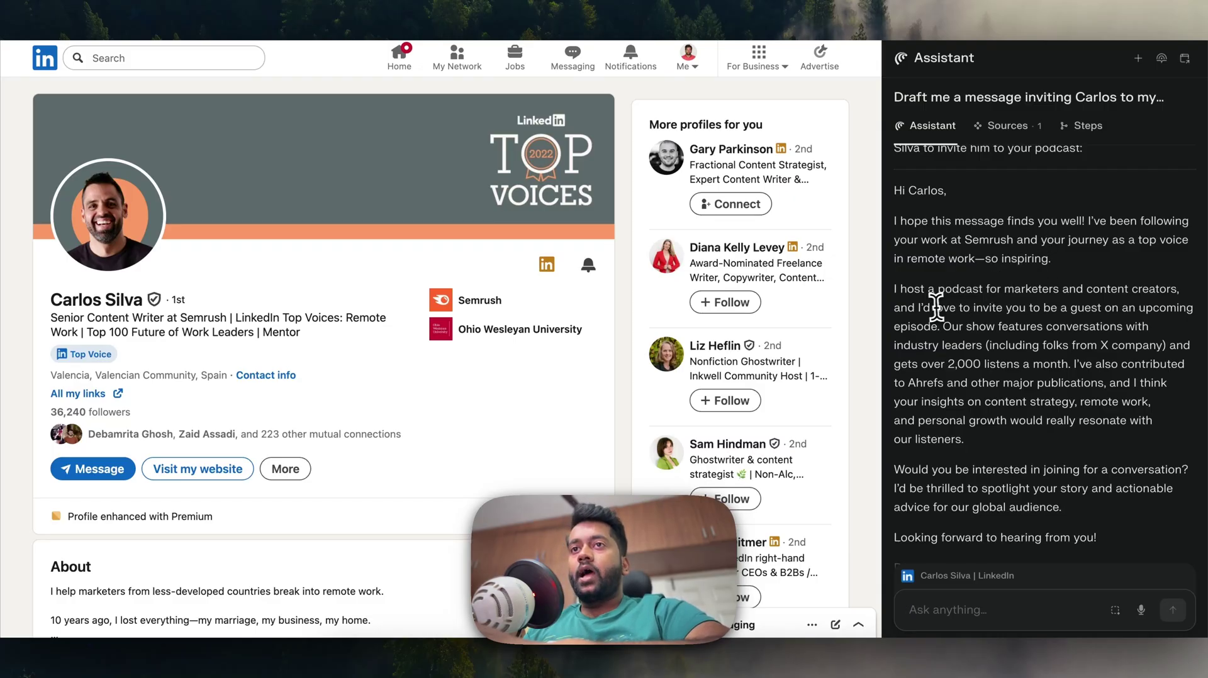
scroll(1007, 390, down, 3)
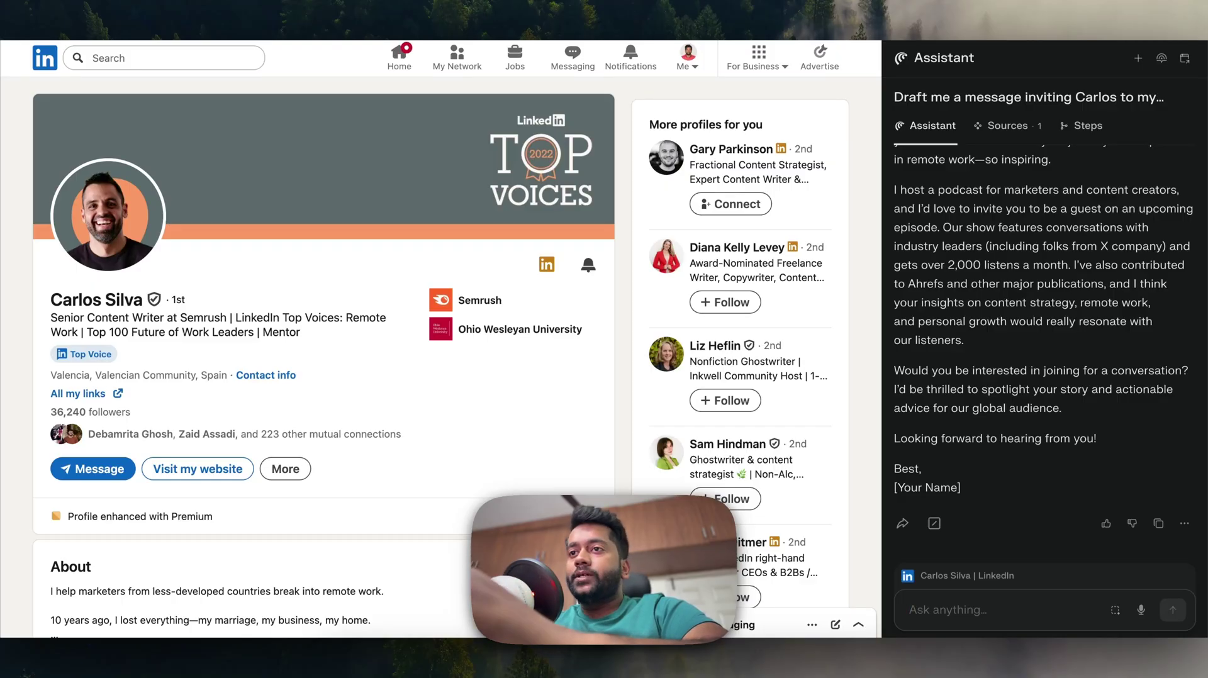
scroll(1028, 298, up, 10)
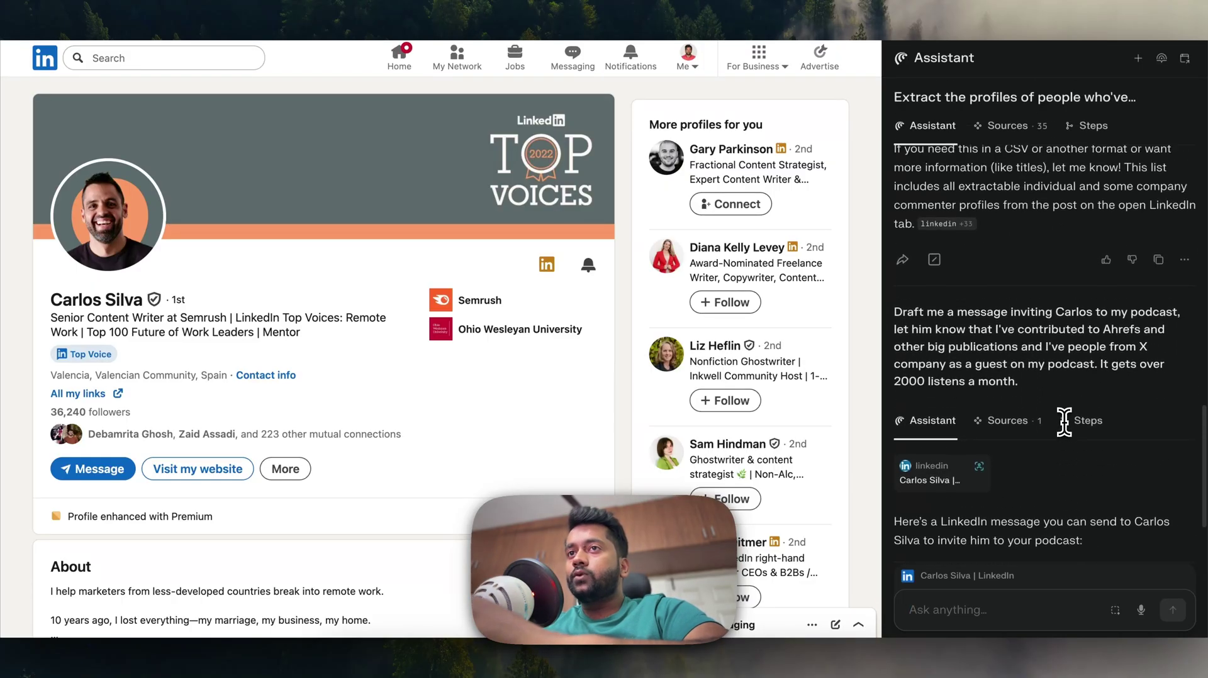
scroll(1029, 298, down, 6)
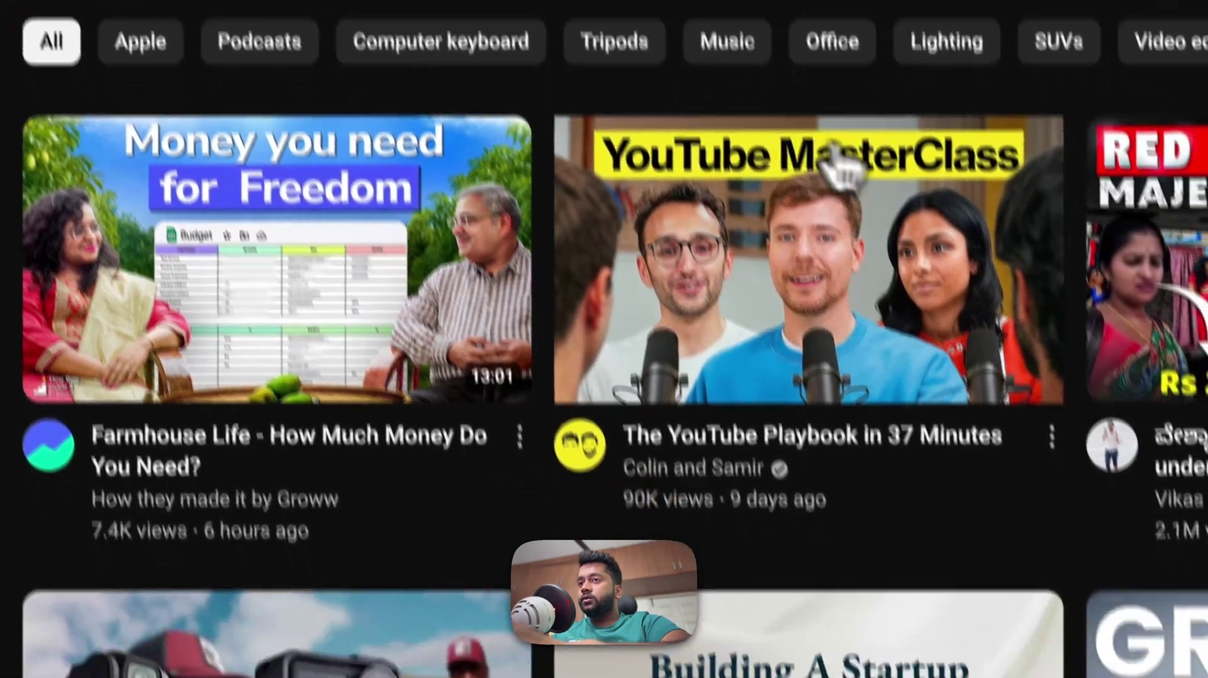
Step: Open 'The YouTube Playbook in 37 Minutes' and ask the Assistant to summarise its top learnings
mouse_move(881, 312)
click(858, 165)
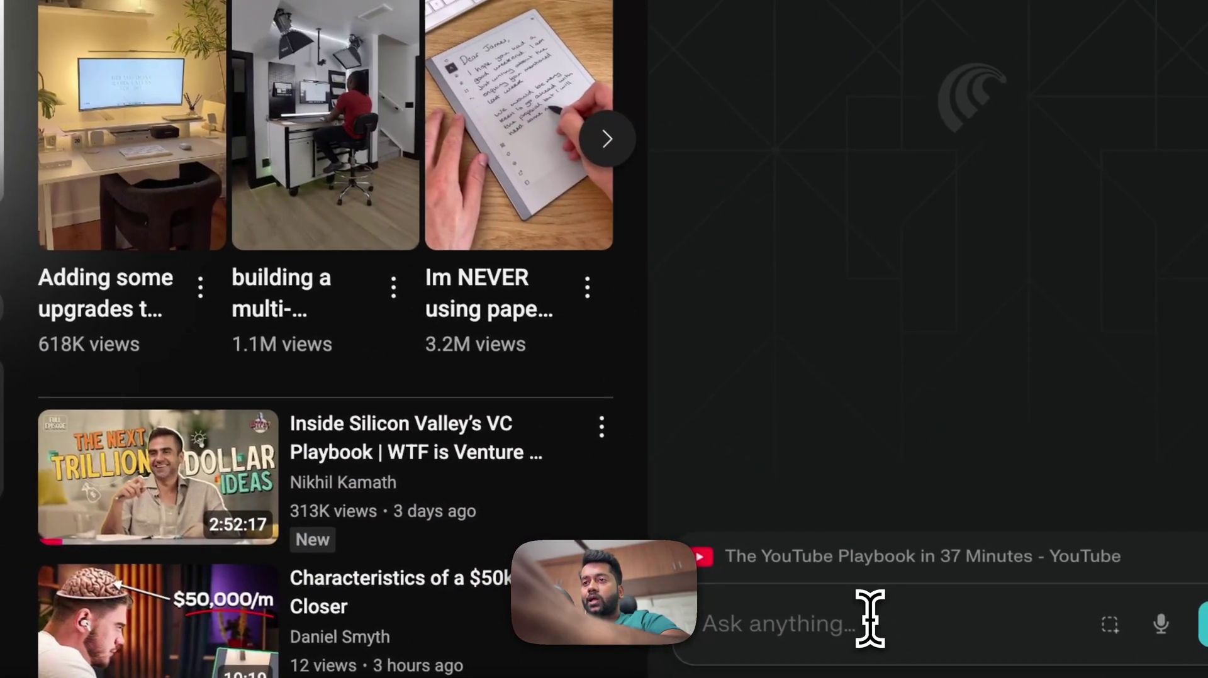
text(Summa)
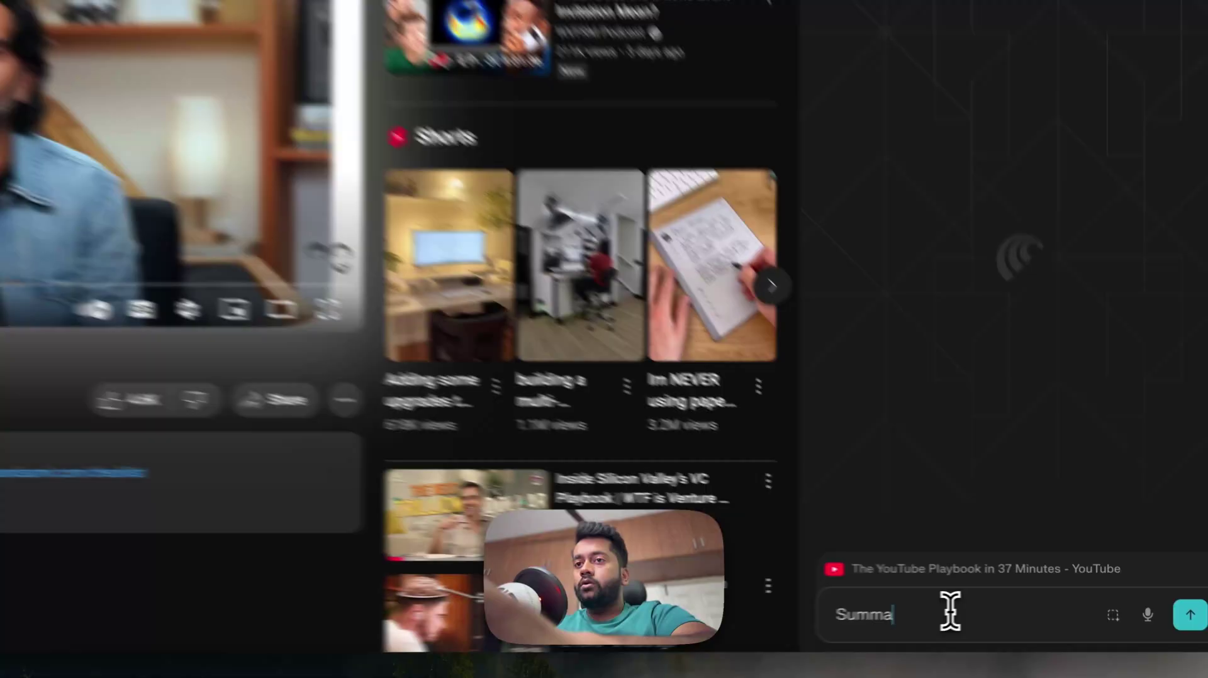
text(rise the top)
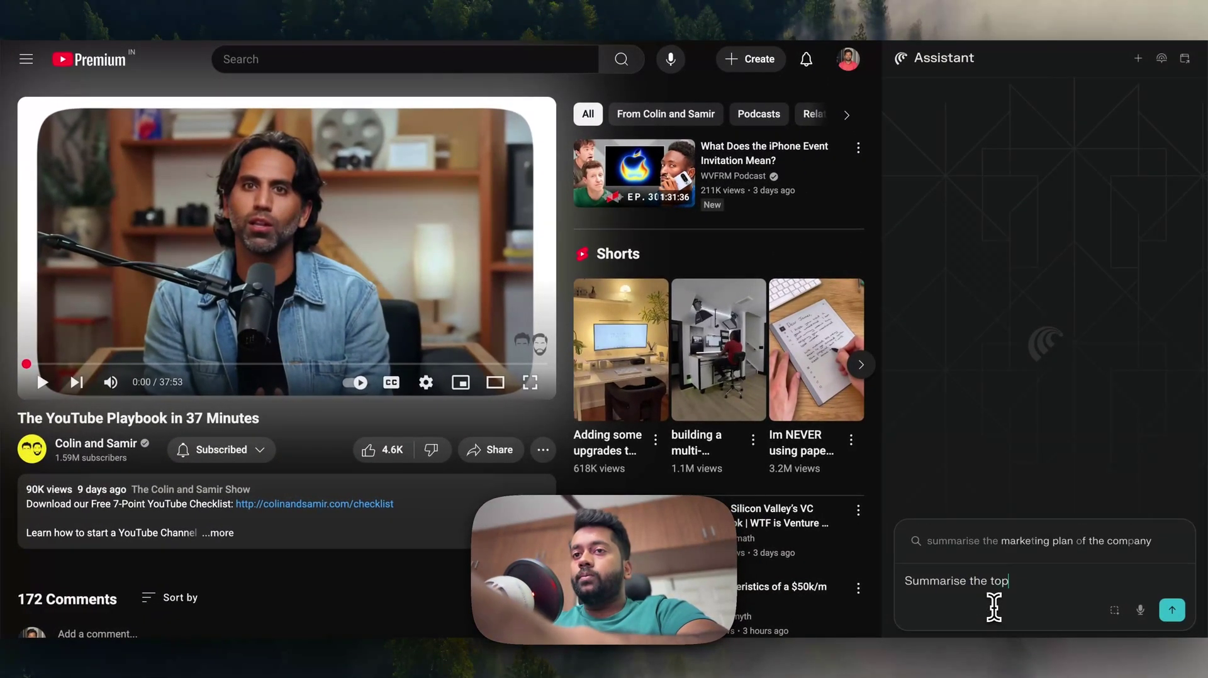
text( learnings from this video)
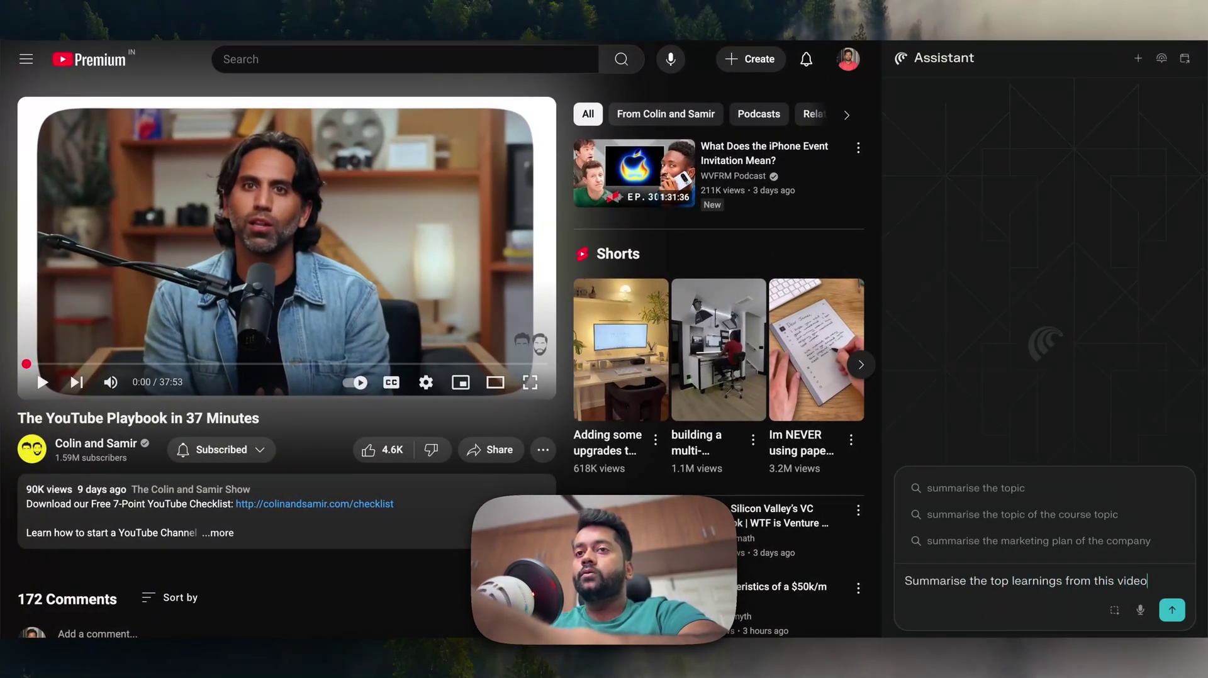
key(Return)
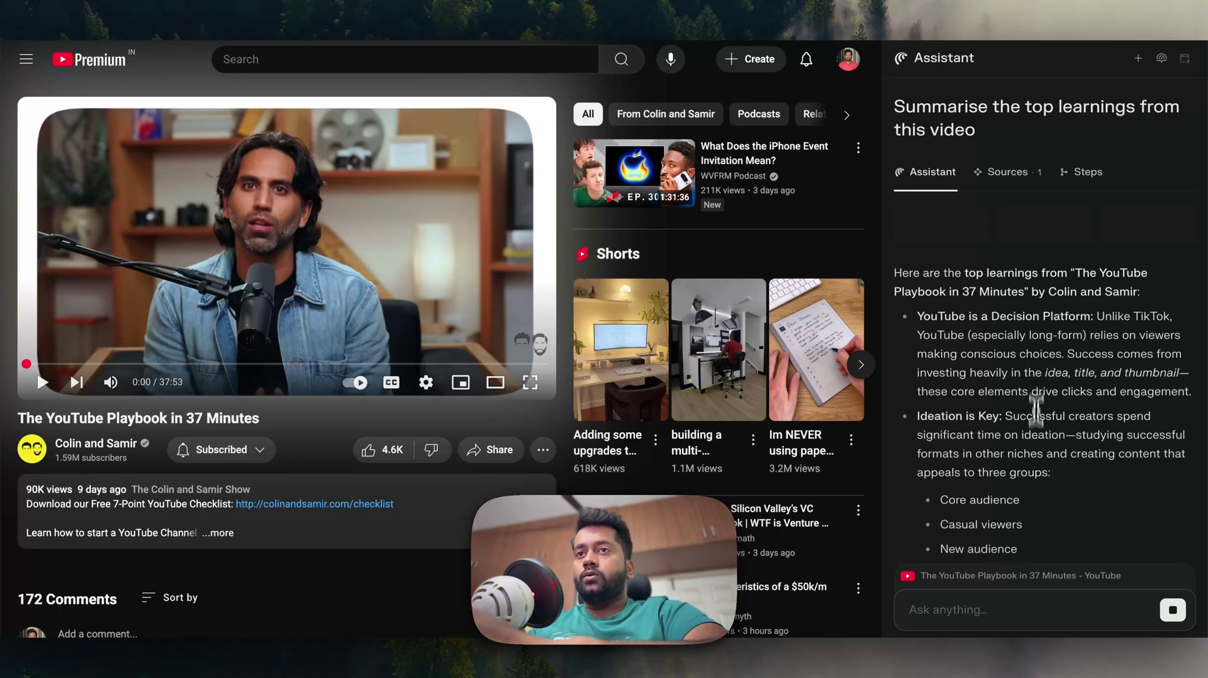
Step: Scroll down through the Assistant's bulleted summary of the video
scroll(1035, 403, down, 3)
scroll(1035, 364, down, 2)
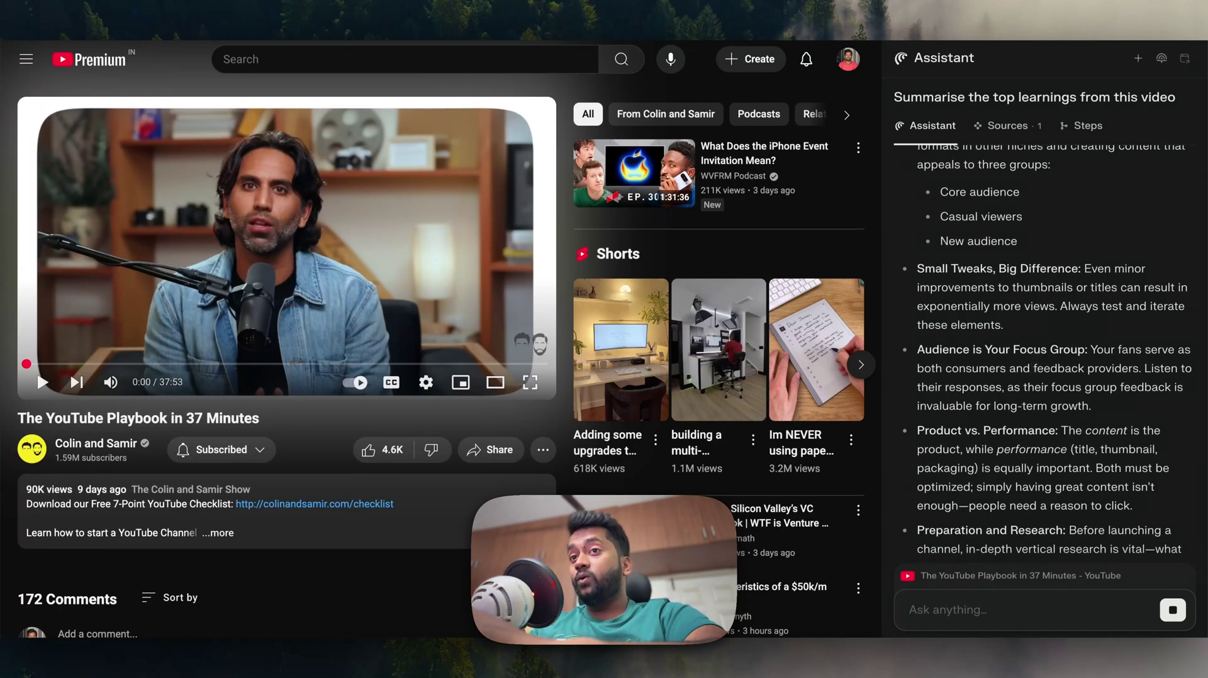
scroll(1035, 363, down, 4)
scroll(1036, 364, down, 1)
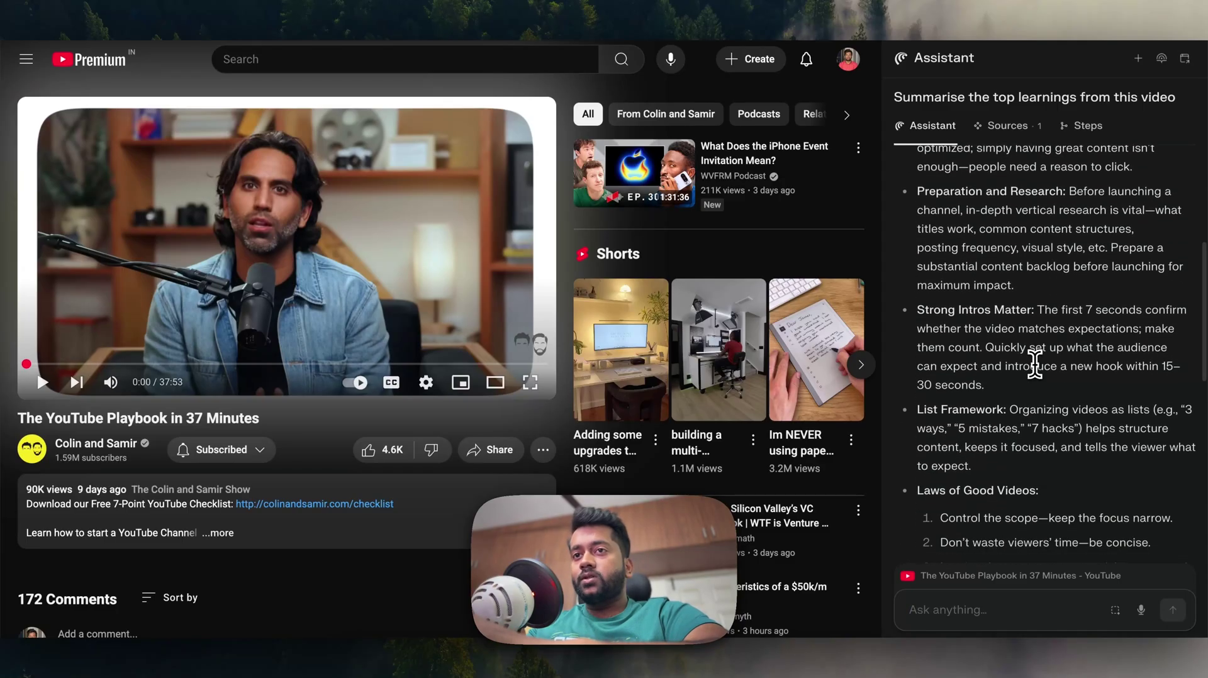
scroll(993, 430, down, 1)
scroll(993, 430, down, 3)
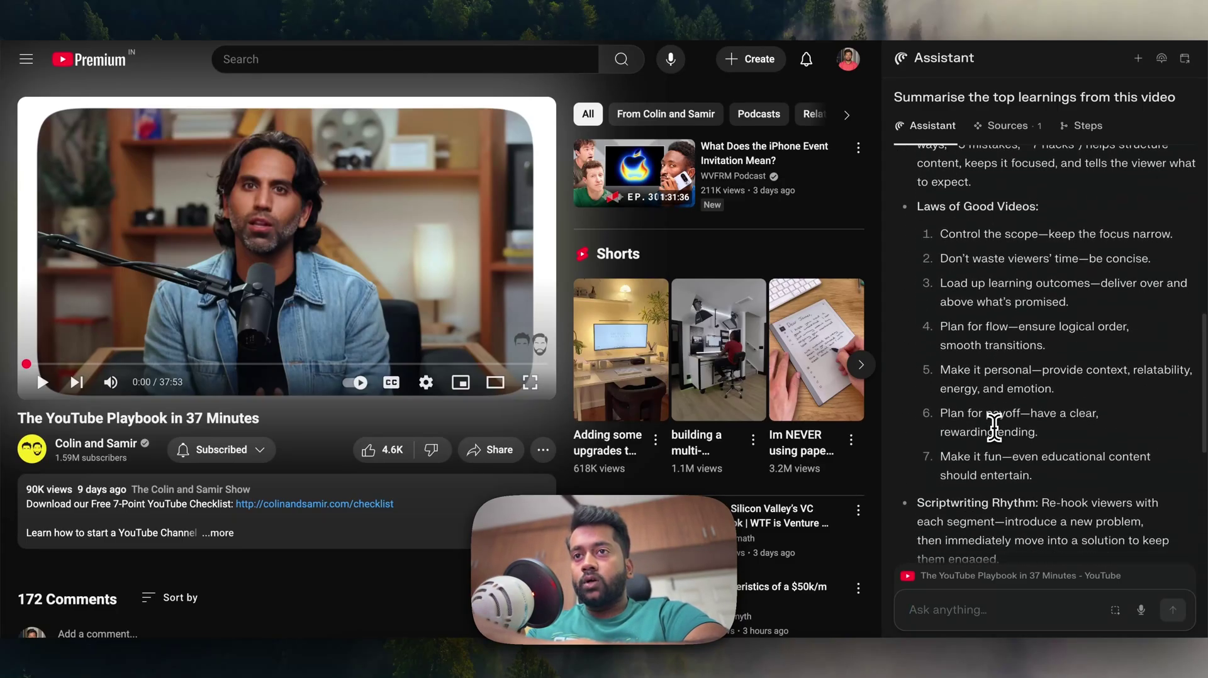
scroll(994, 428, down, 2)
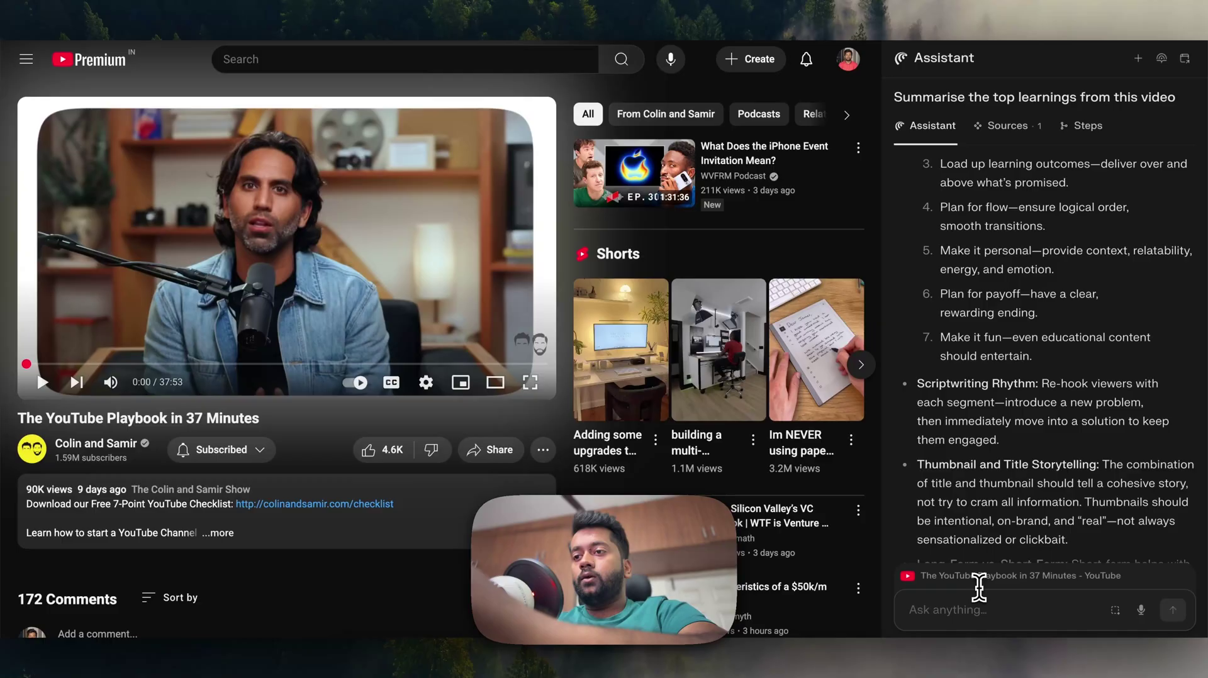
Step: Have the Assistant jump the video to its thumbnail discussion at 15:22, then begin a follow-up question
text(Hey, )
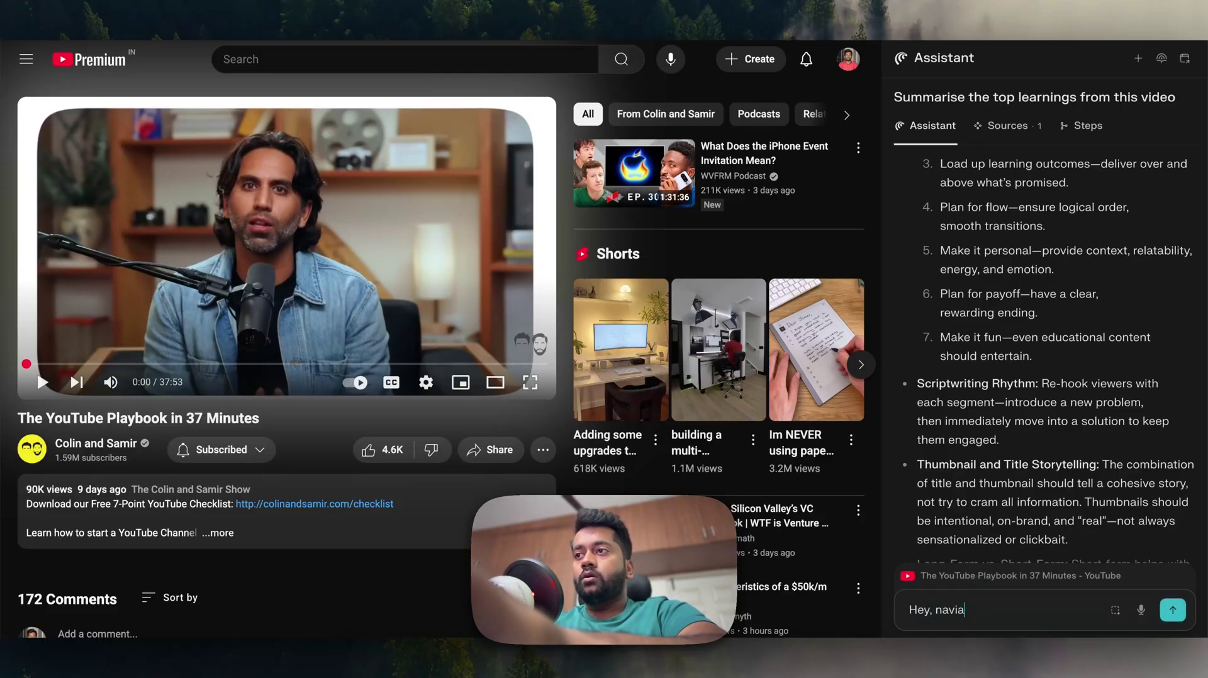
text(navigate me to the Thumbnail part)
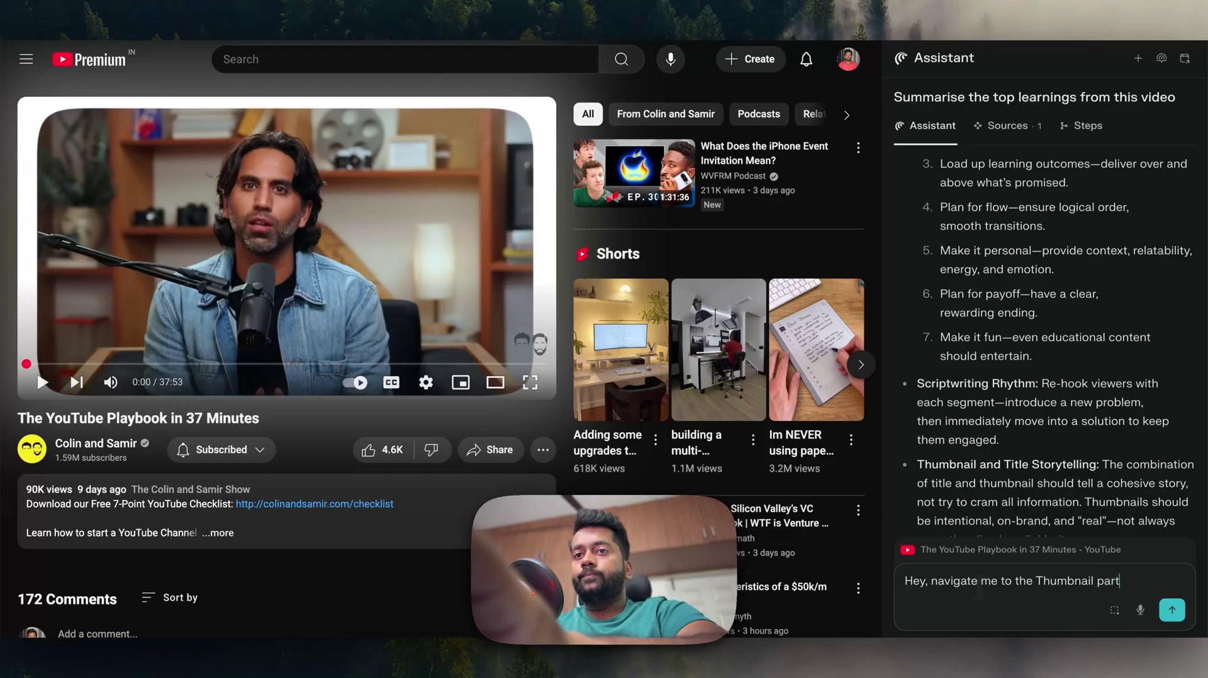
key(Return)
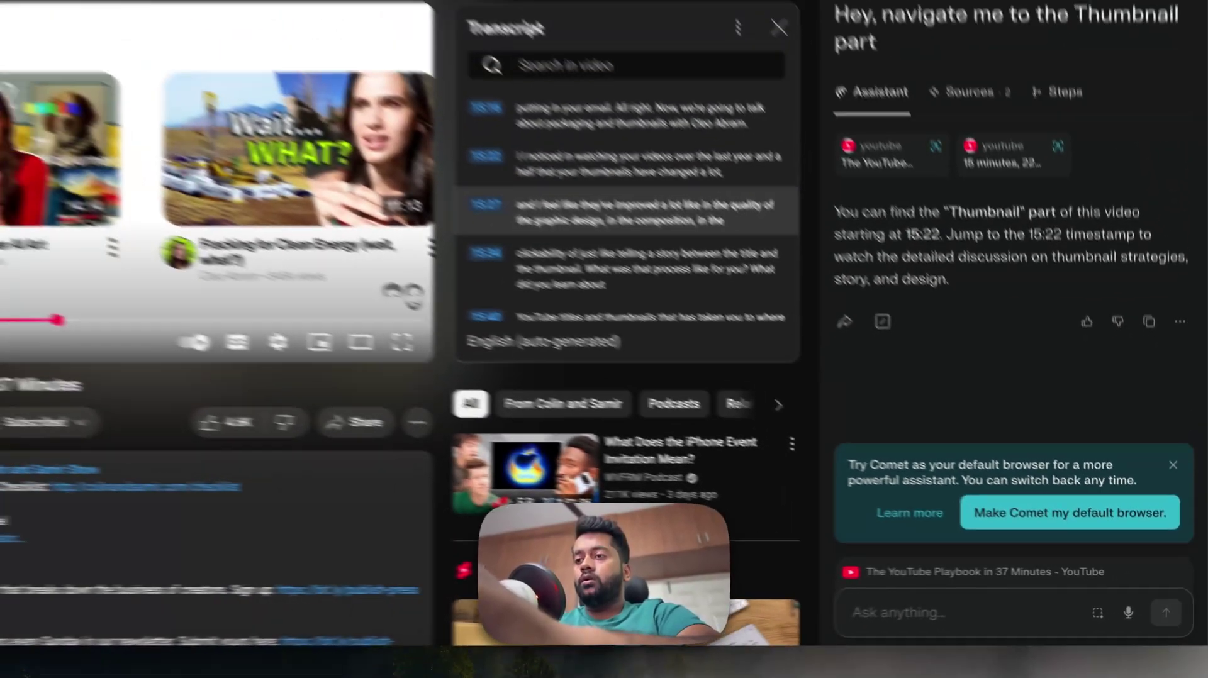
text(Let me know e)
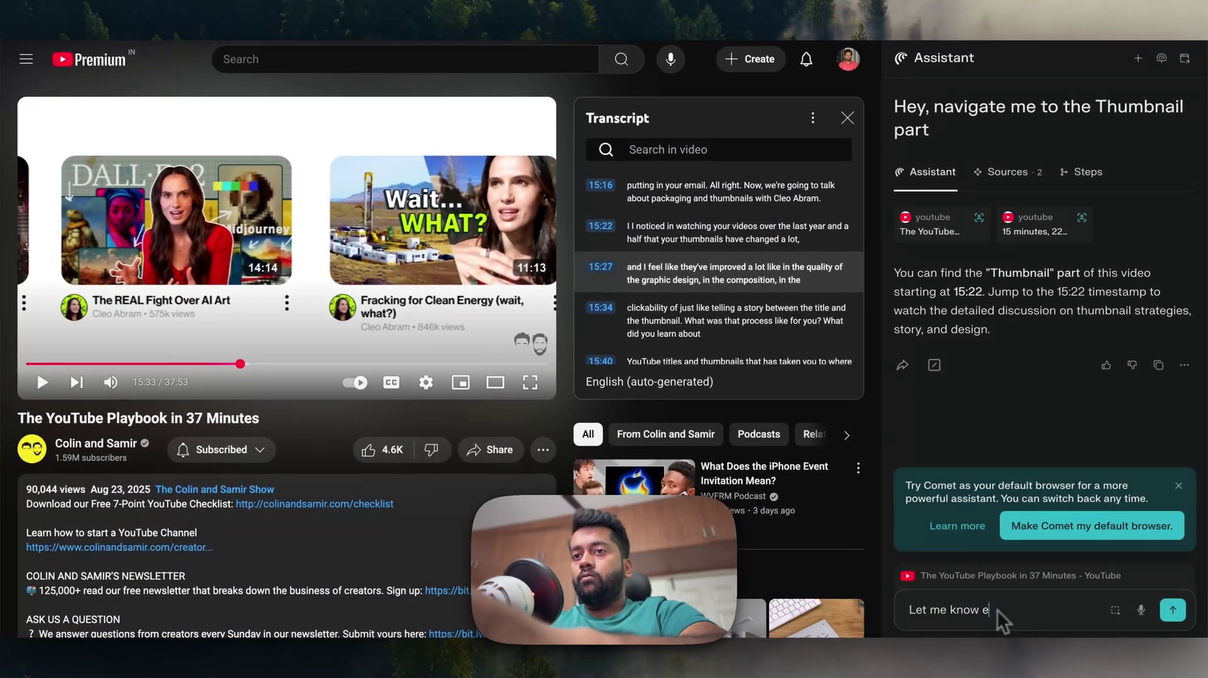
text(verything that was discussed ab)
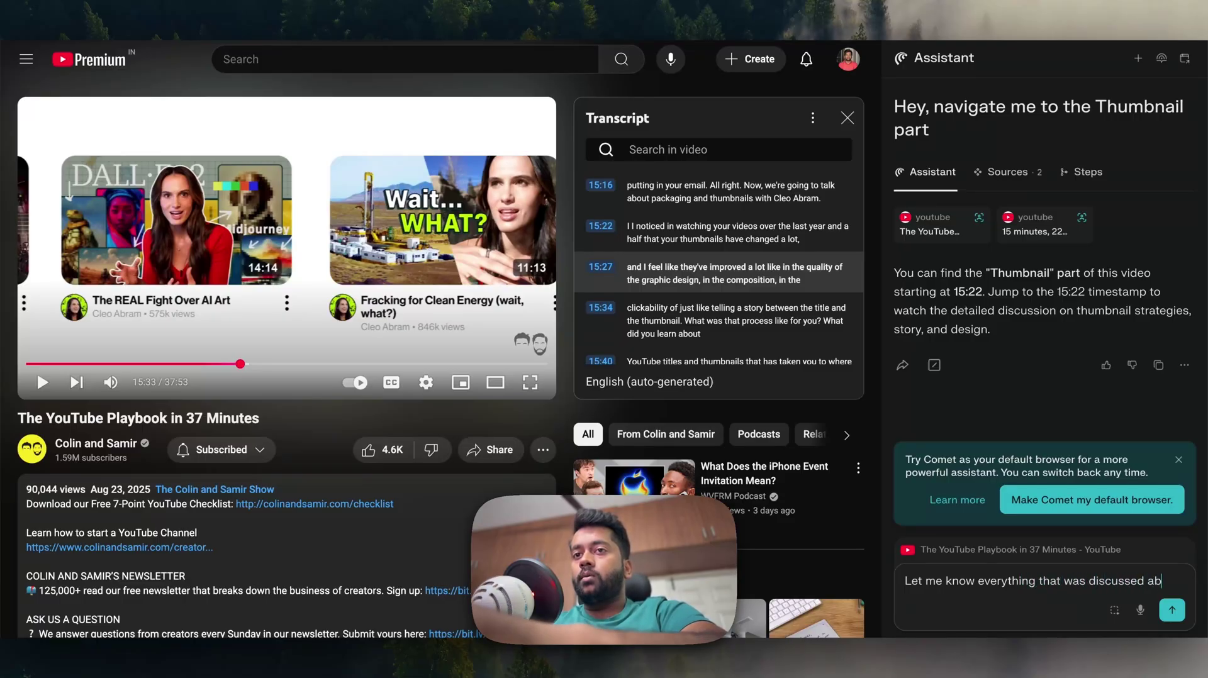
Step: Send 'Let me know everything that was discussed about Thumbnails.' to the Assistant
text(out Thumbnail)
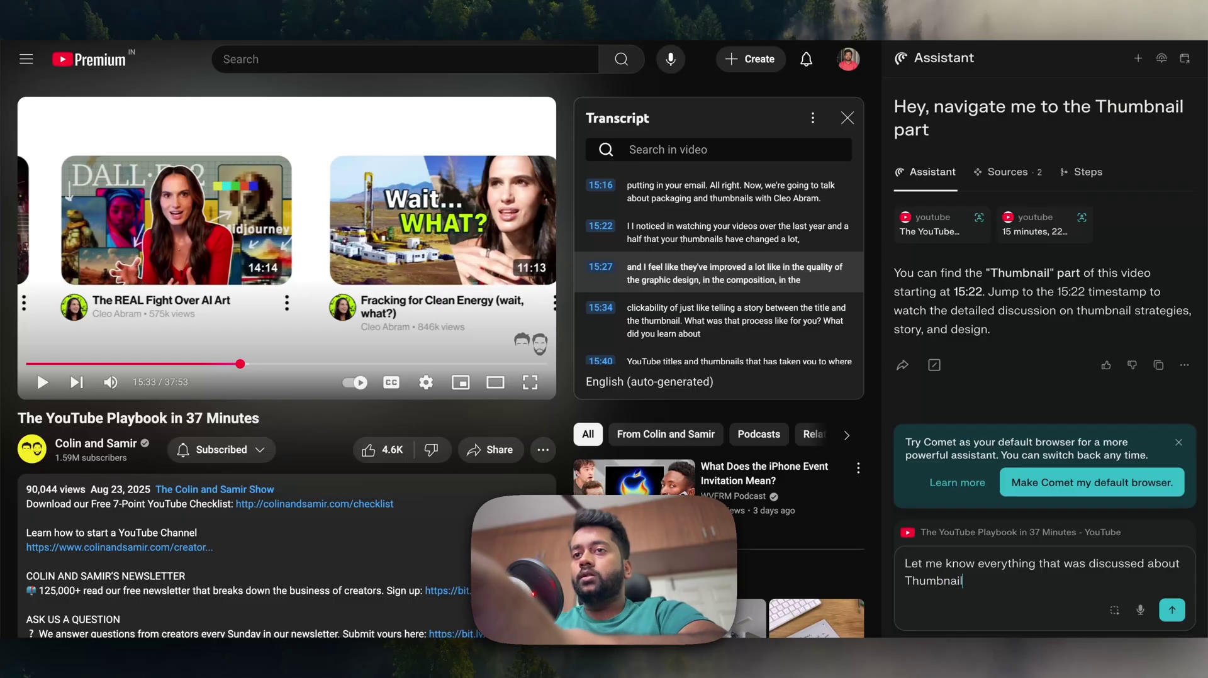
text(s.)
key(Return)
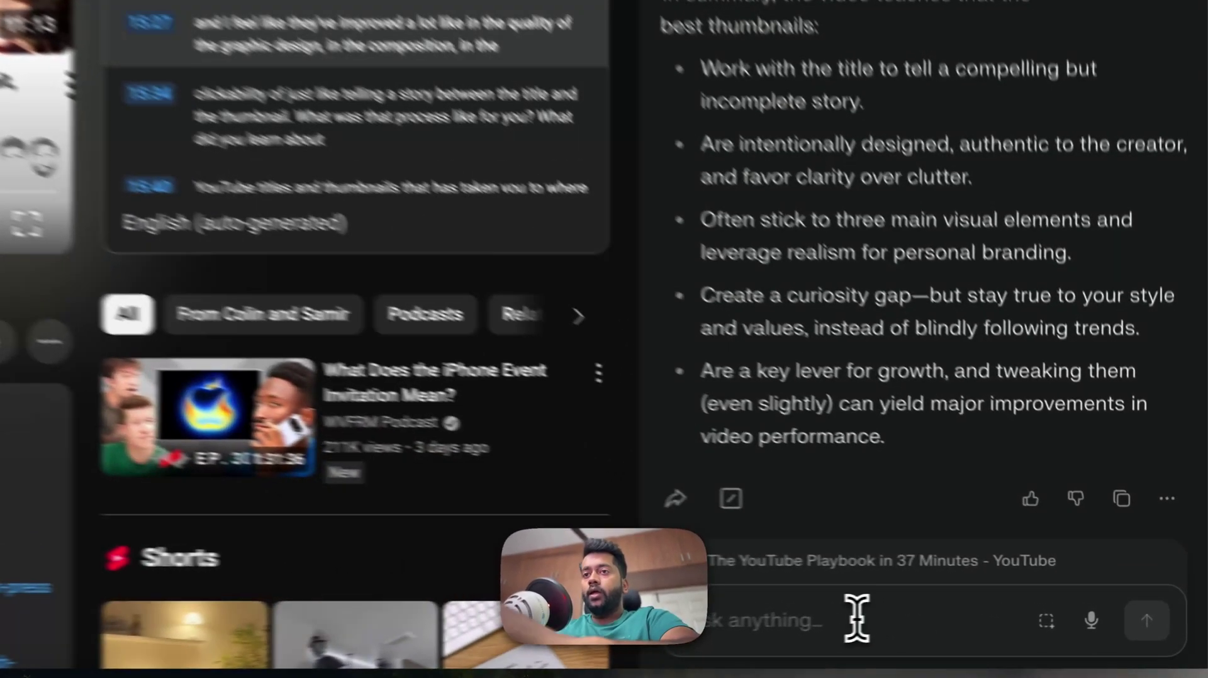
Step: Ask which creators were featured in the video and their Twitter profiles, then scroll the list
text(Giveme kn)
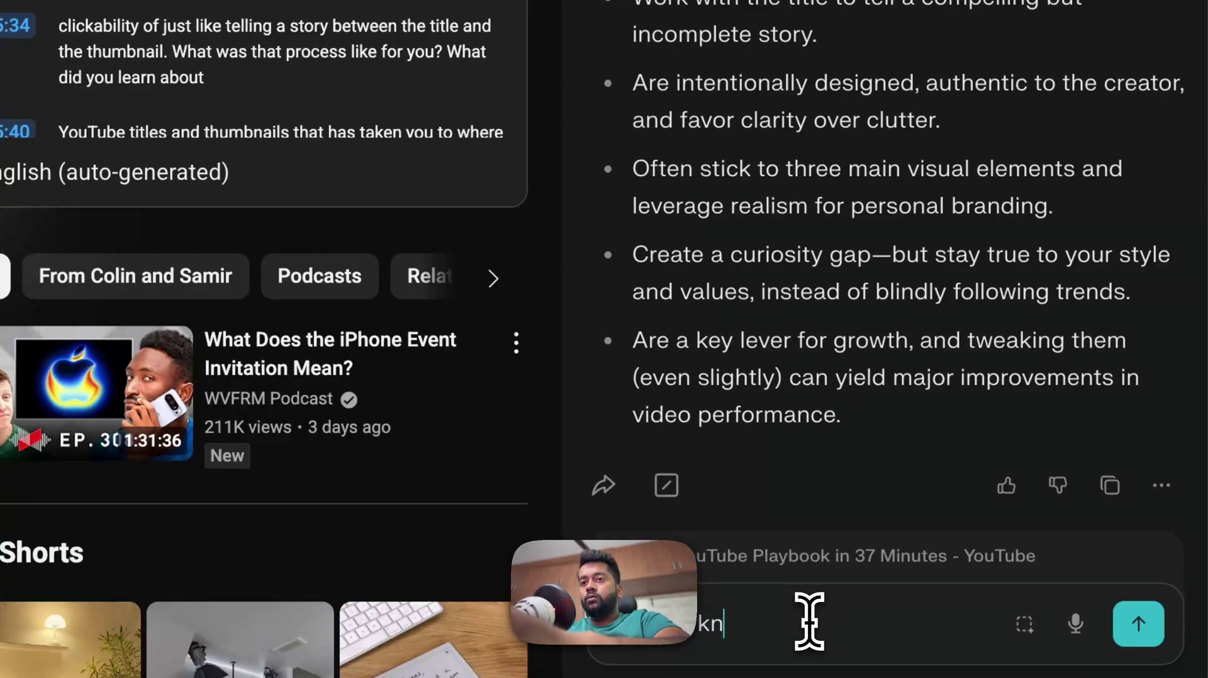
text(ow which c)
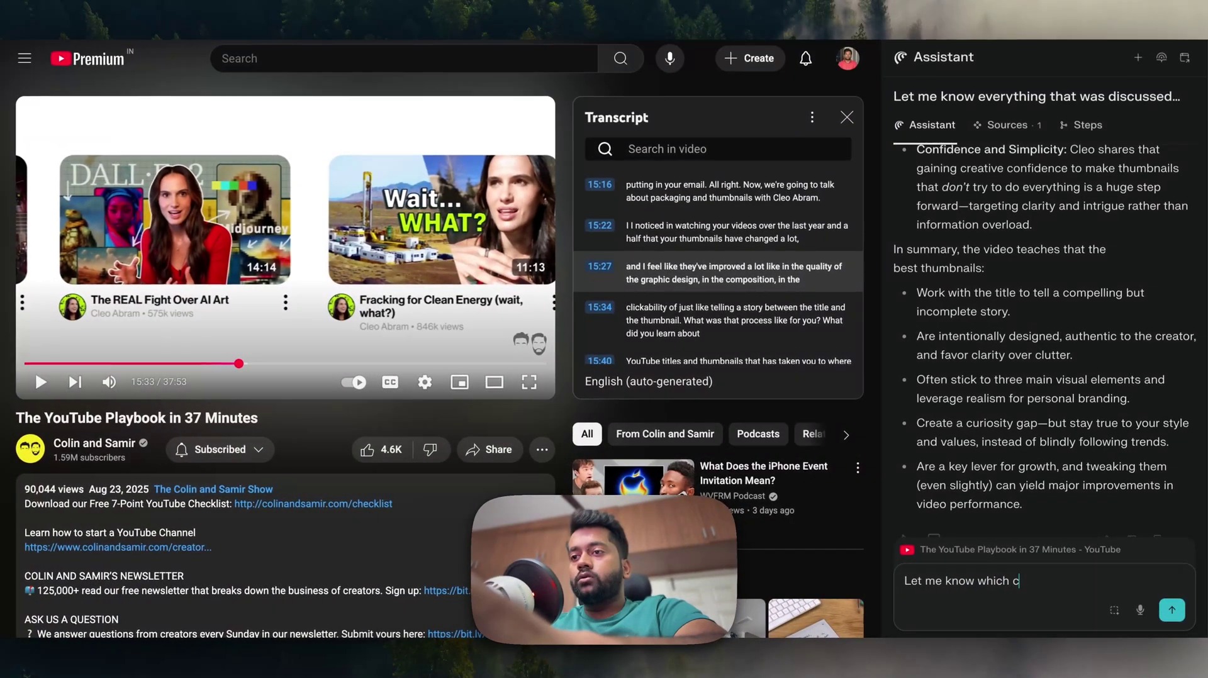
text(reators have been feature)
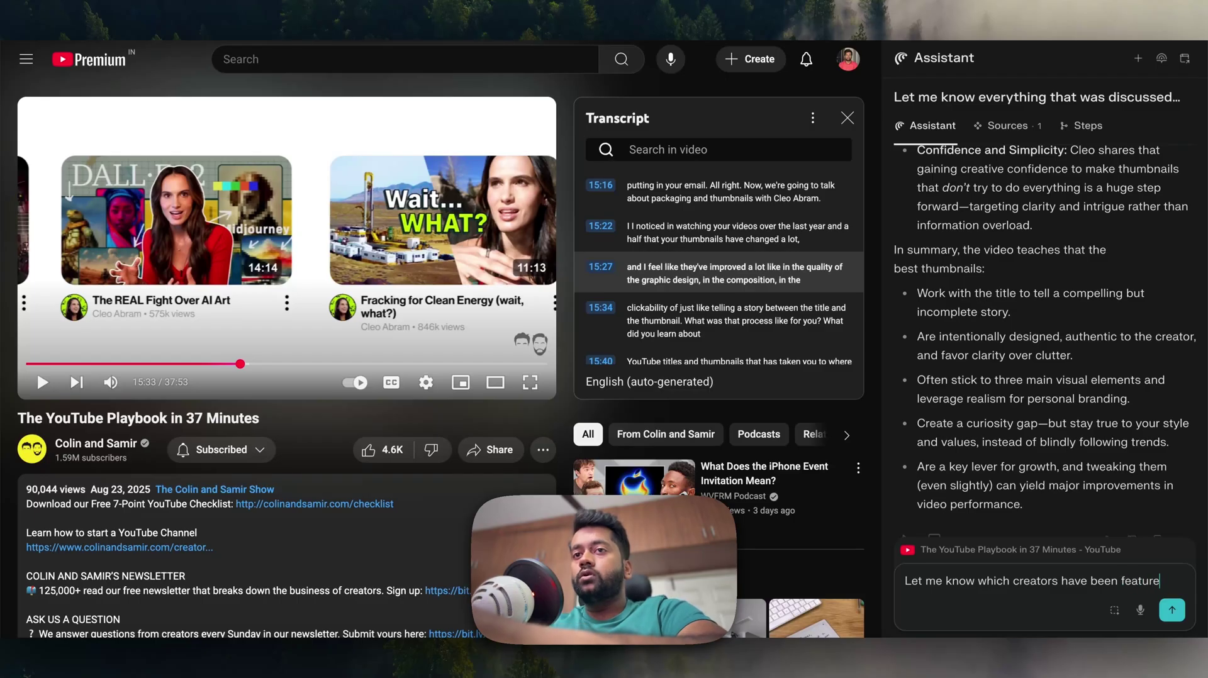
text(n this video and get me their Twitter profile)
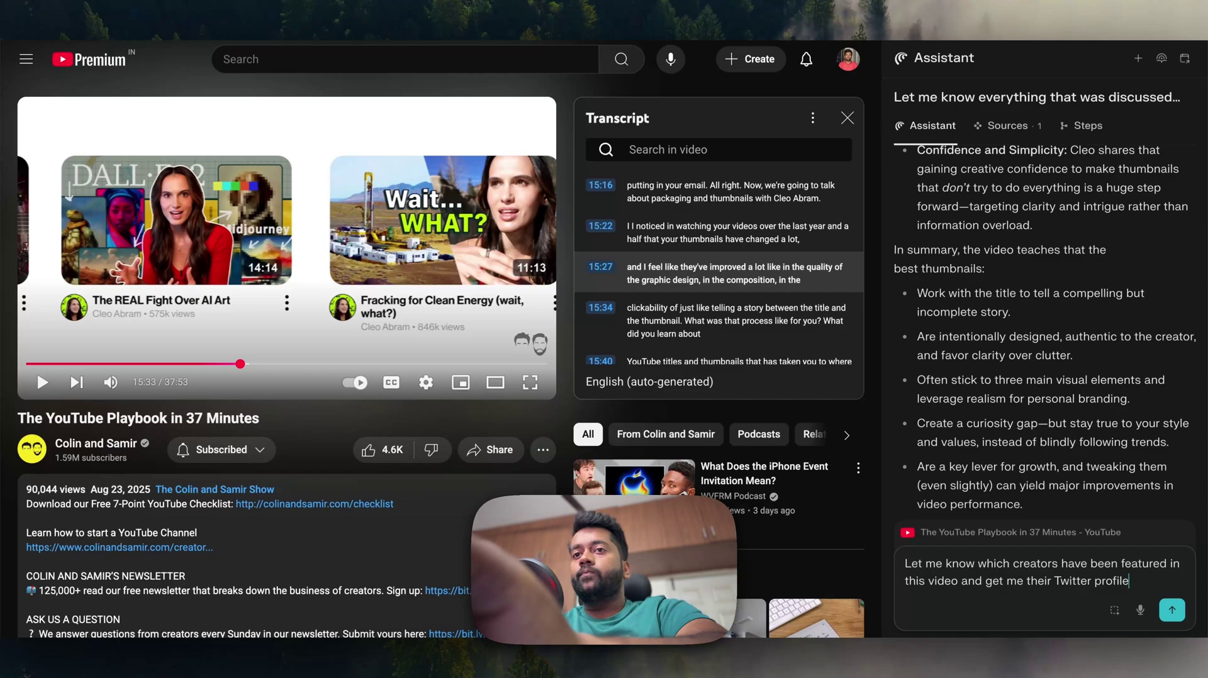
key(Return)
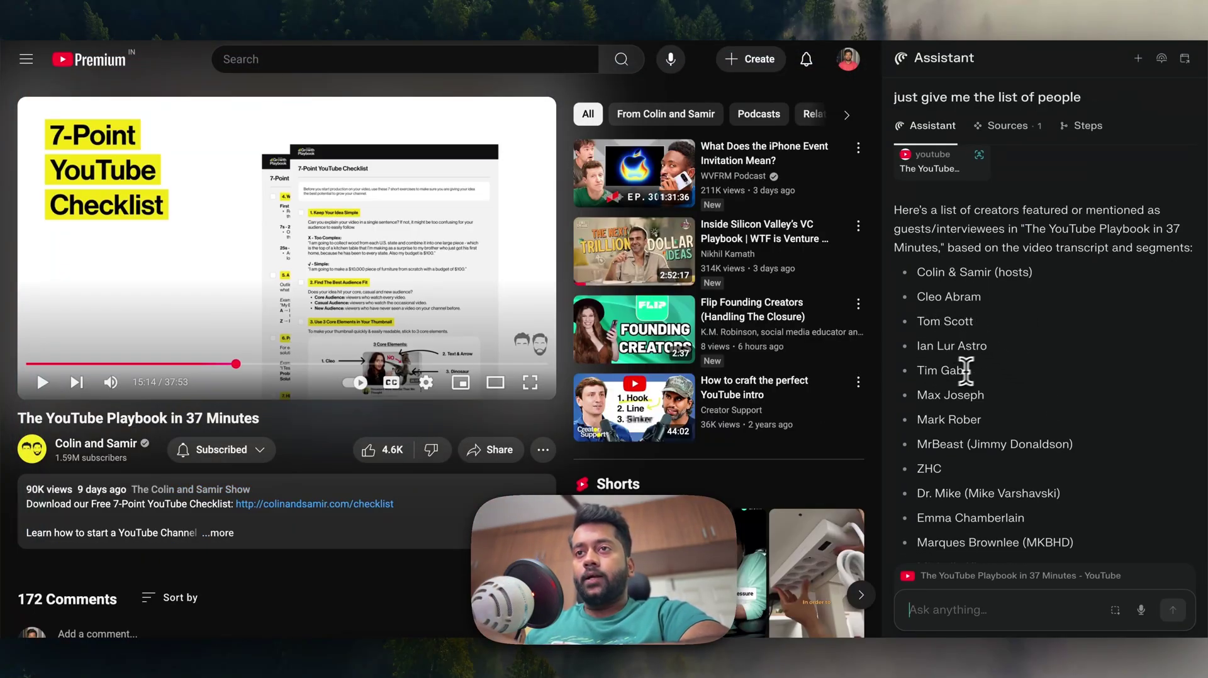
scroll(957, 444, down, 2)
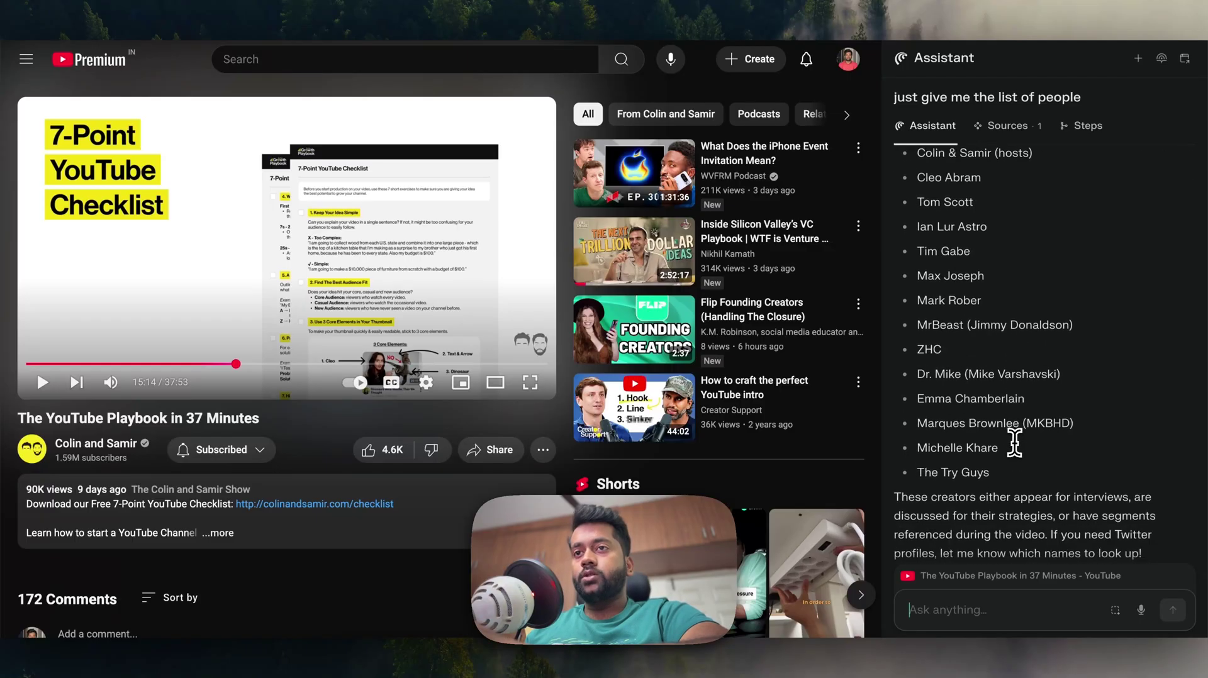
scroll(963, 491, down, 1)
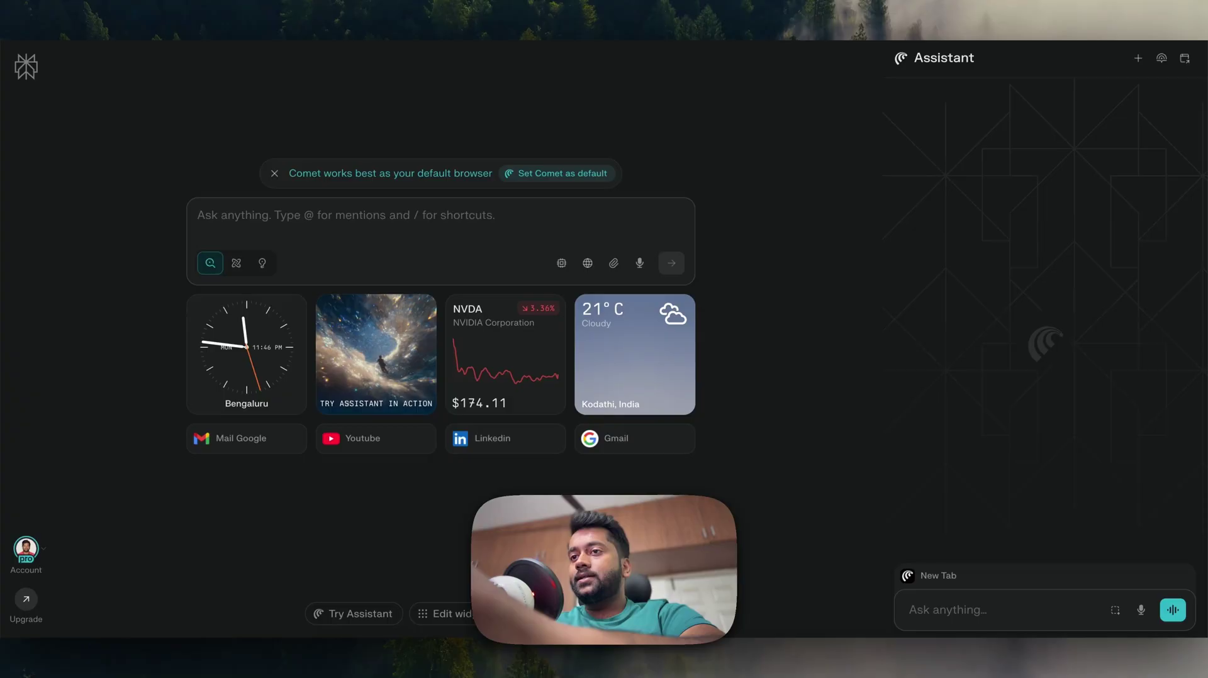
Step: Go to dailyobjects.com and open the black 5000 mAh power bank under Power Banks
key(ctrl+l)
text(daily)
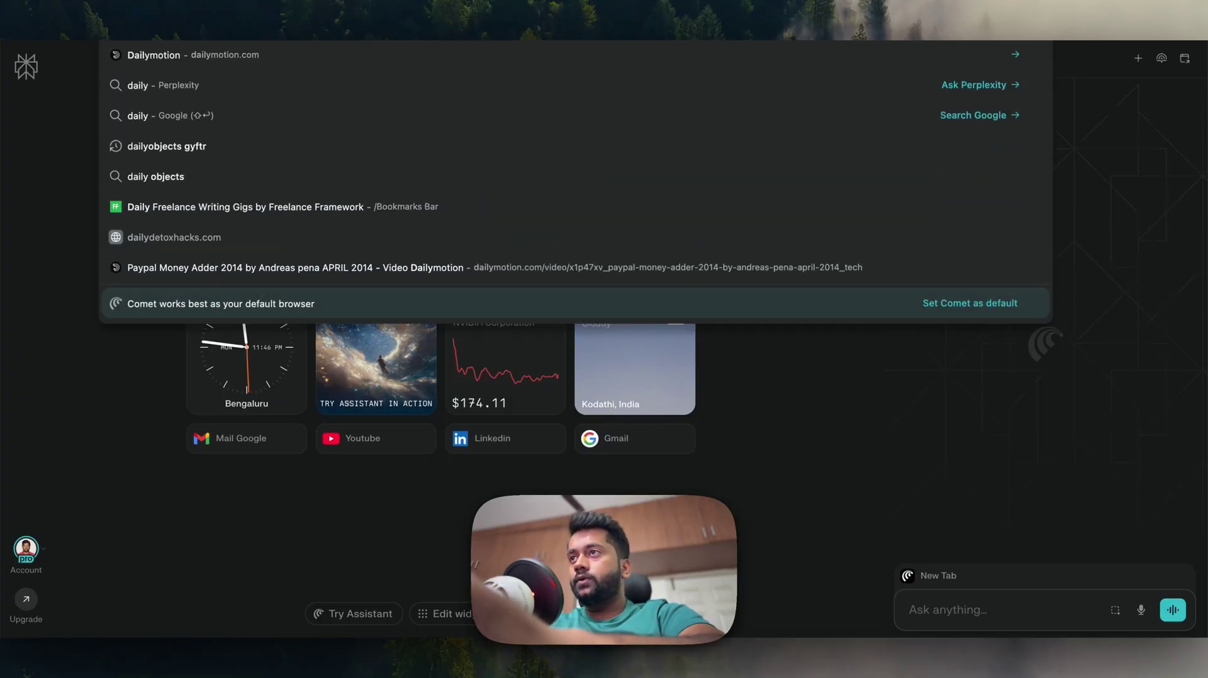
key(Return)
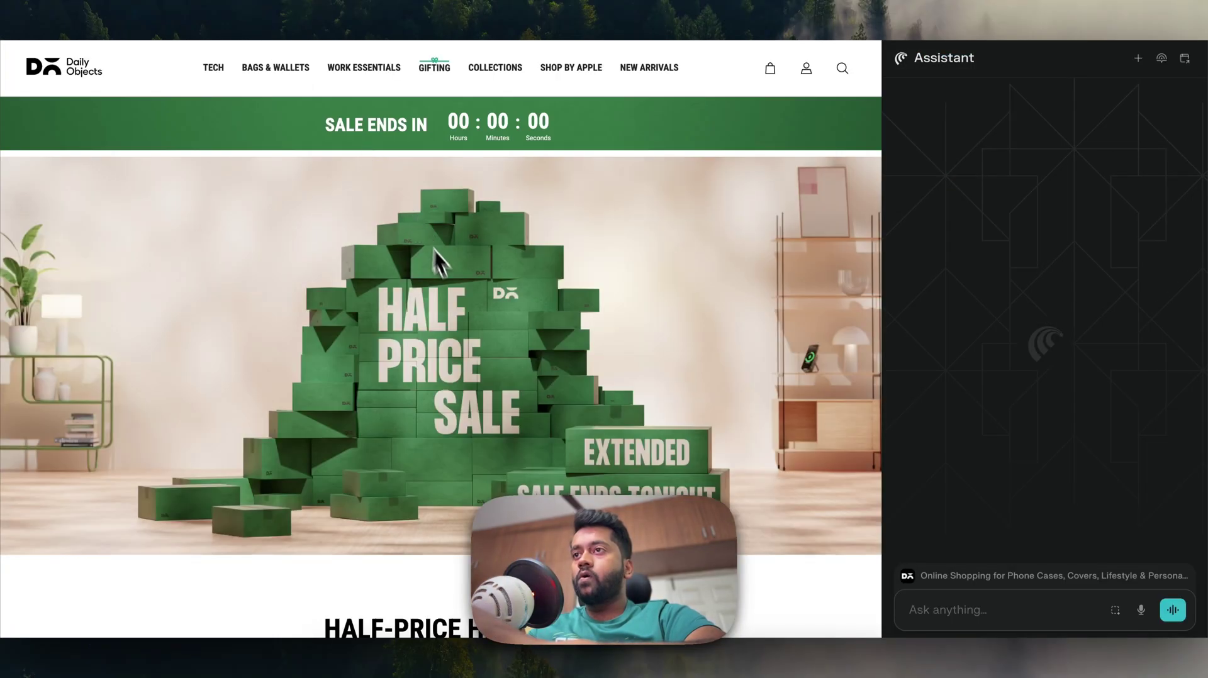
scroll(532, 107, down, 10)
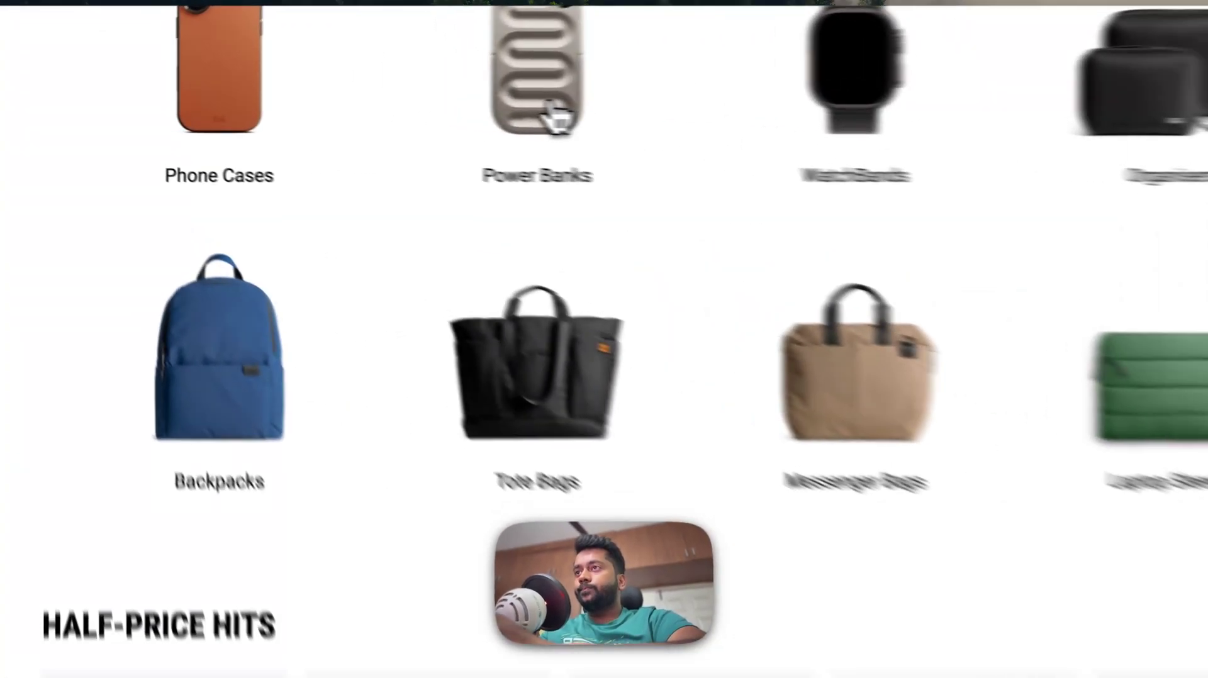
click(355, 109)
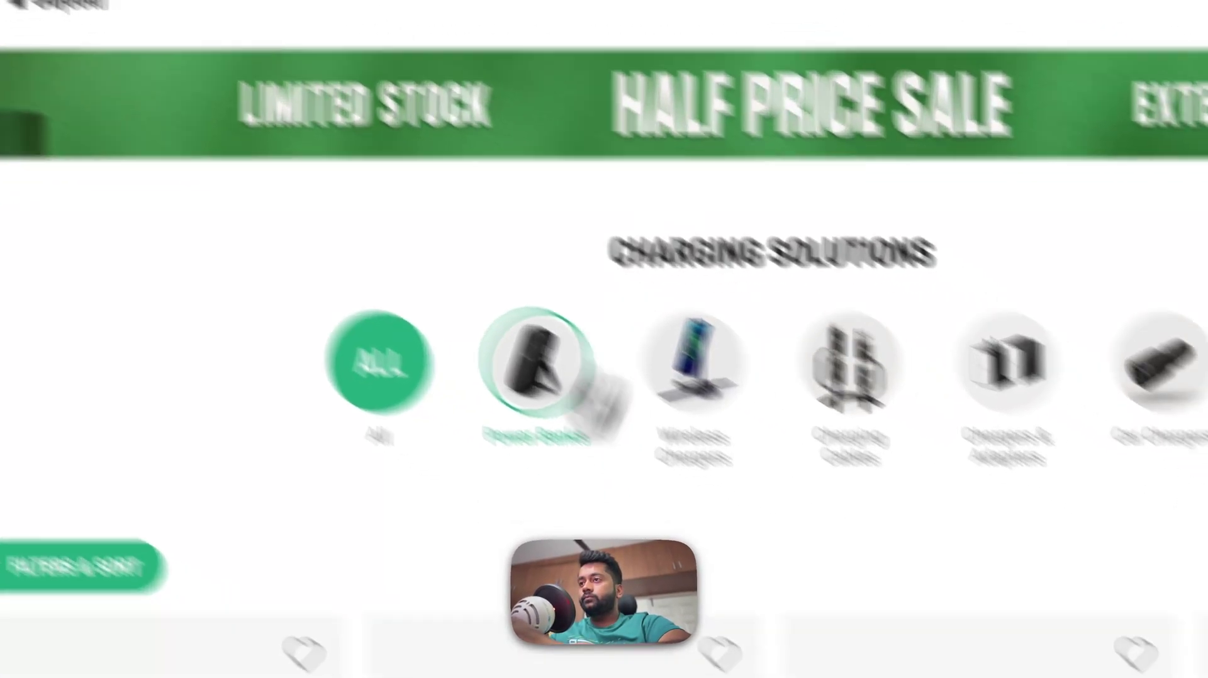
scroll(350, 513, down, 6)
click(351, 513)
Step: Add the power bank to the cart and view the ₹2999 shopping bag
scroll(692, 440, down, 3)
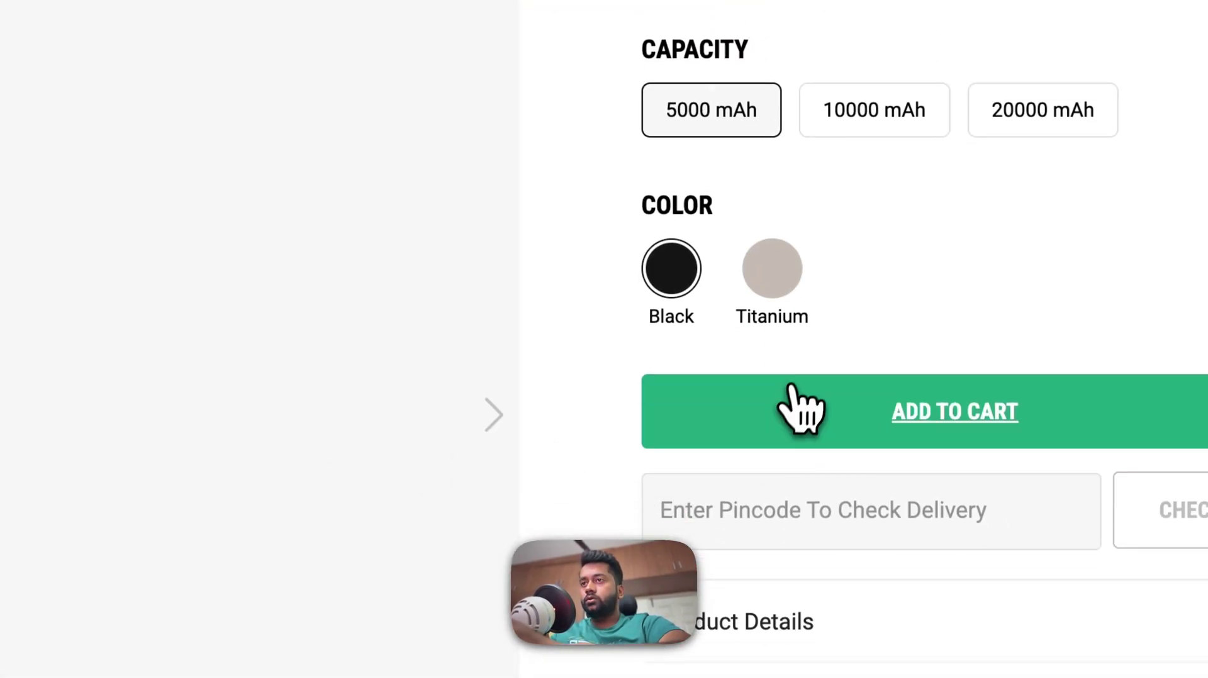
click(801, 410)
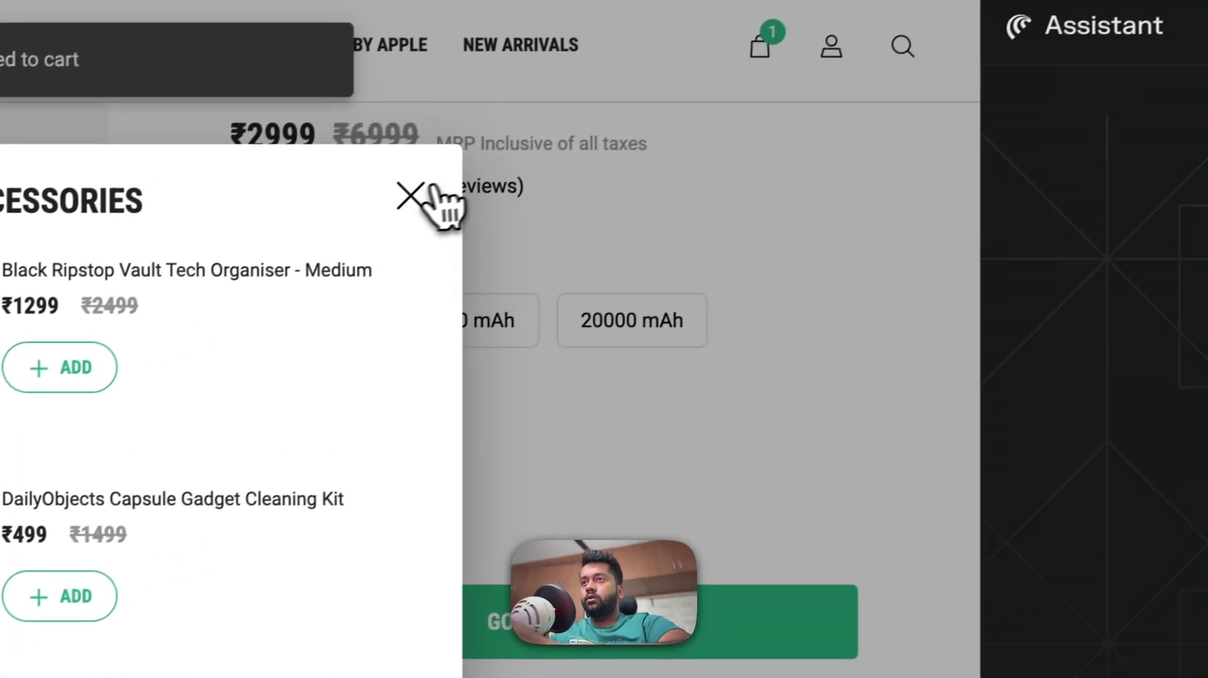
click(411, 196)
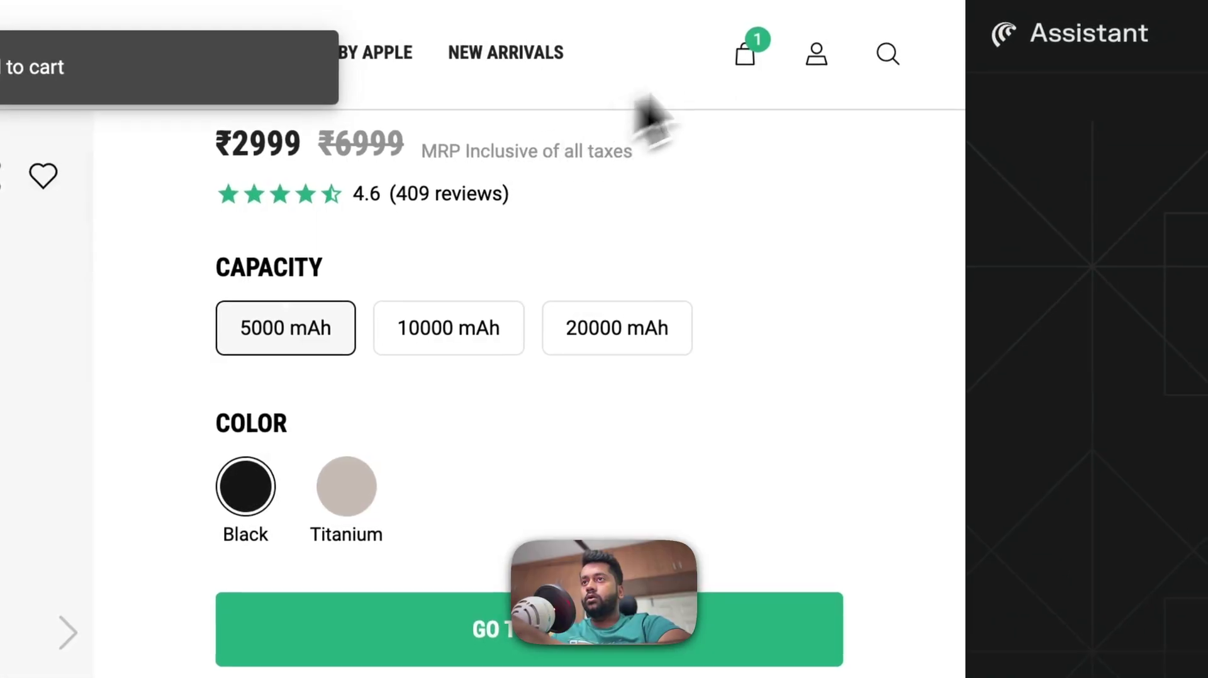
click(760, 47)
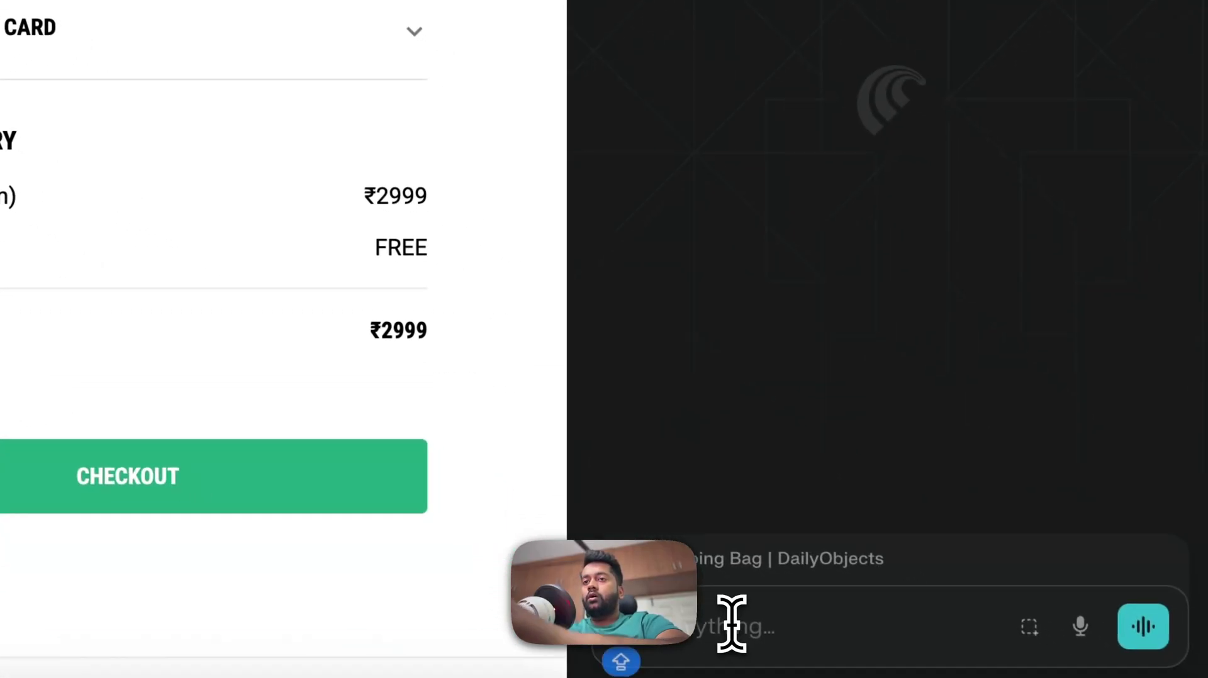
click(727, 623)
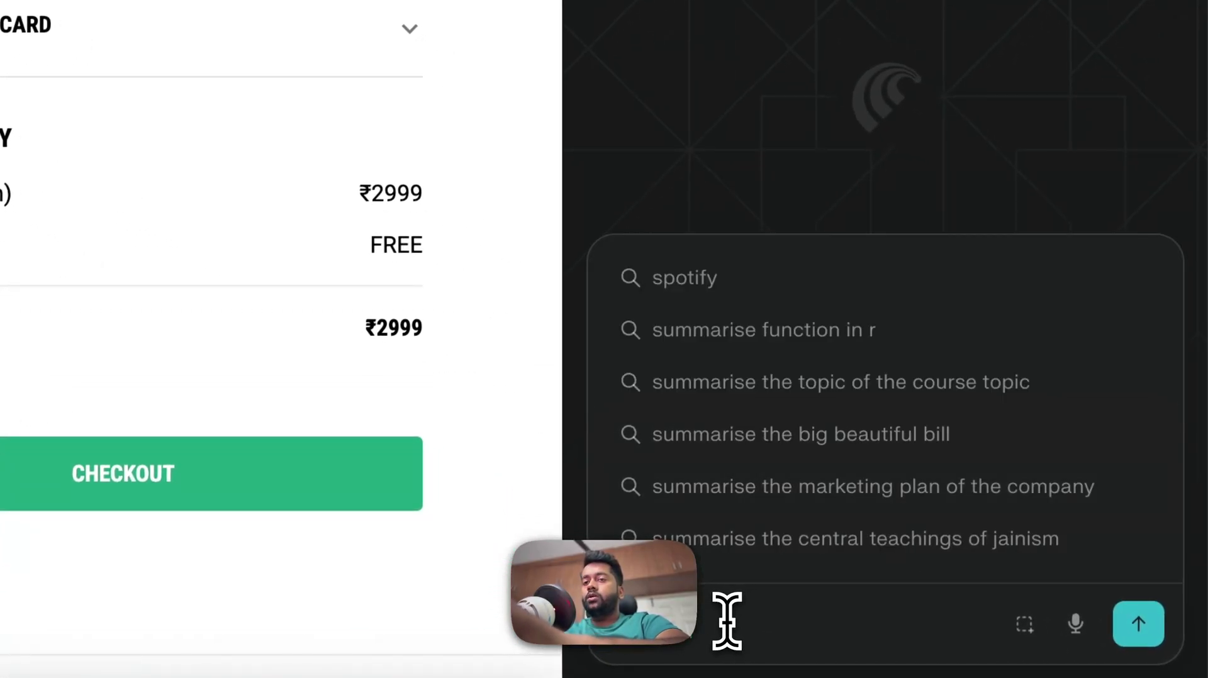
Step: Ask the Assistant 'find me coupons for checkout'
text(find me)
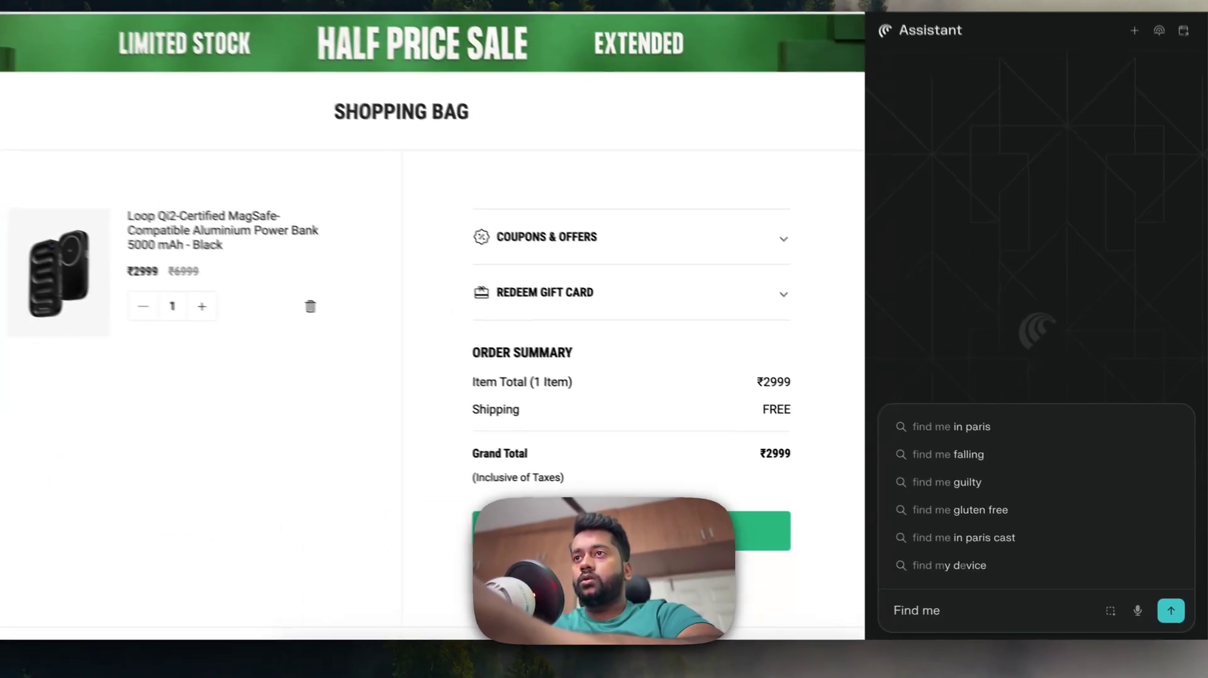
text( coupons f)
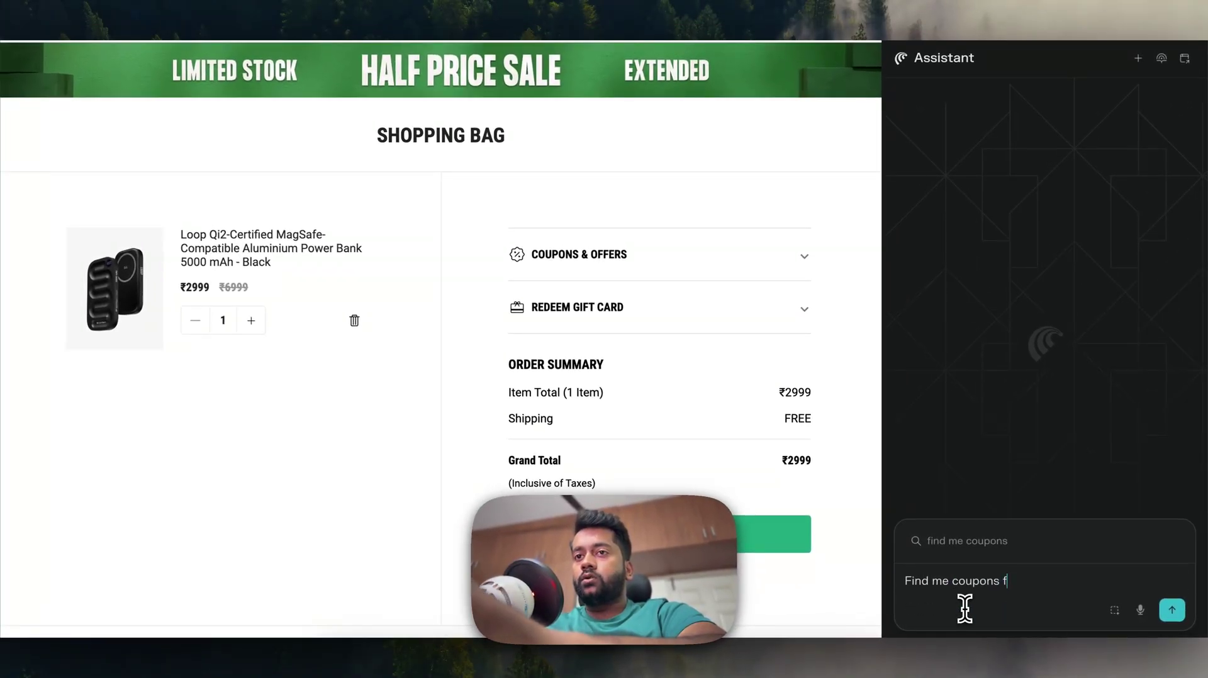
text(or checkout)
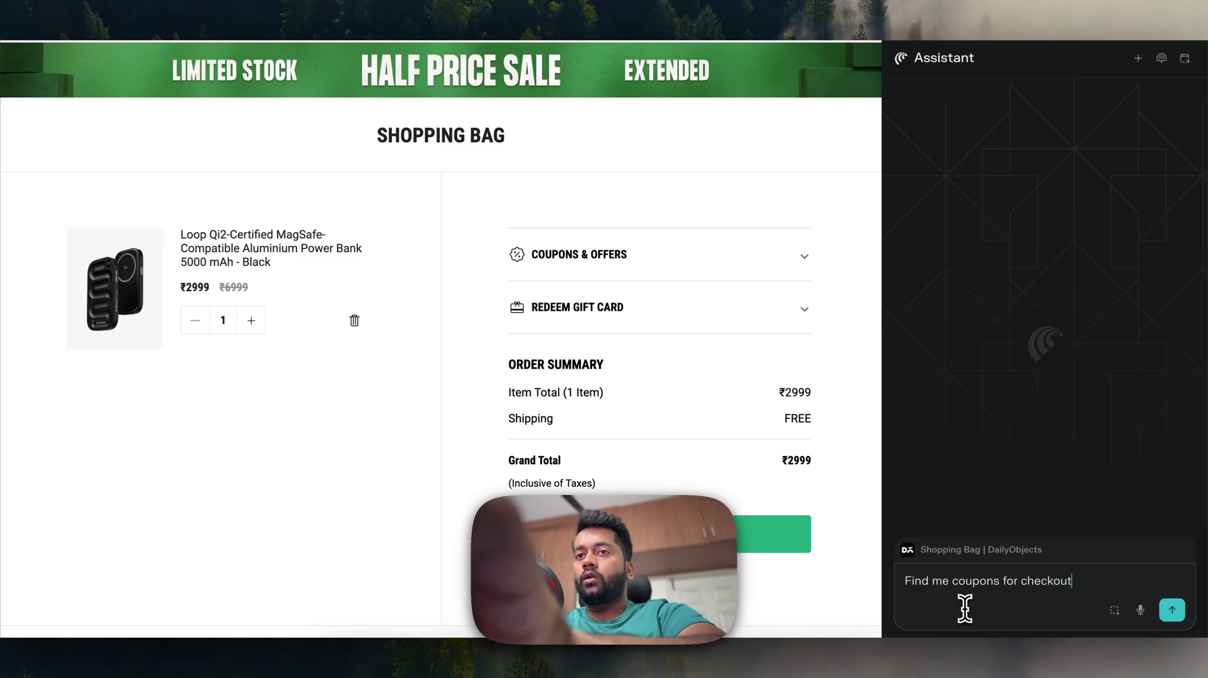
key(Return)
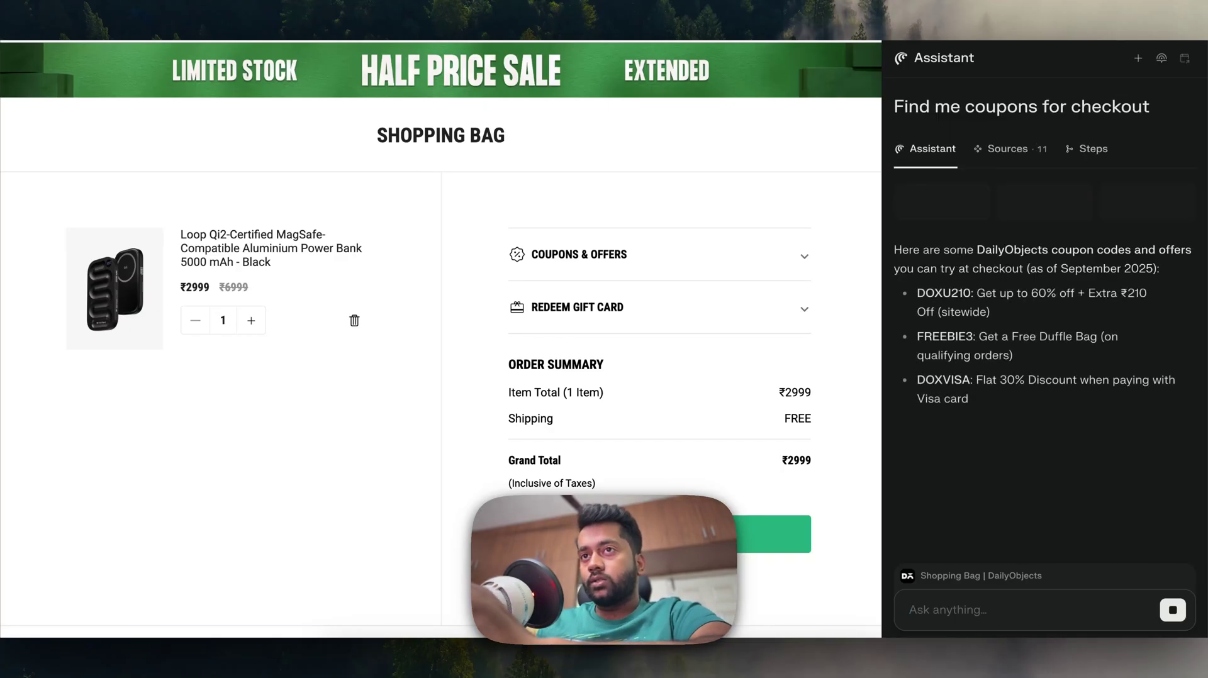
scroll(998, 439, down, 3)
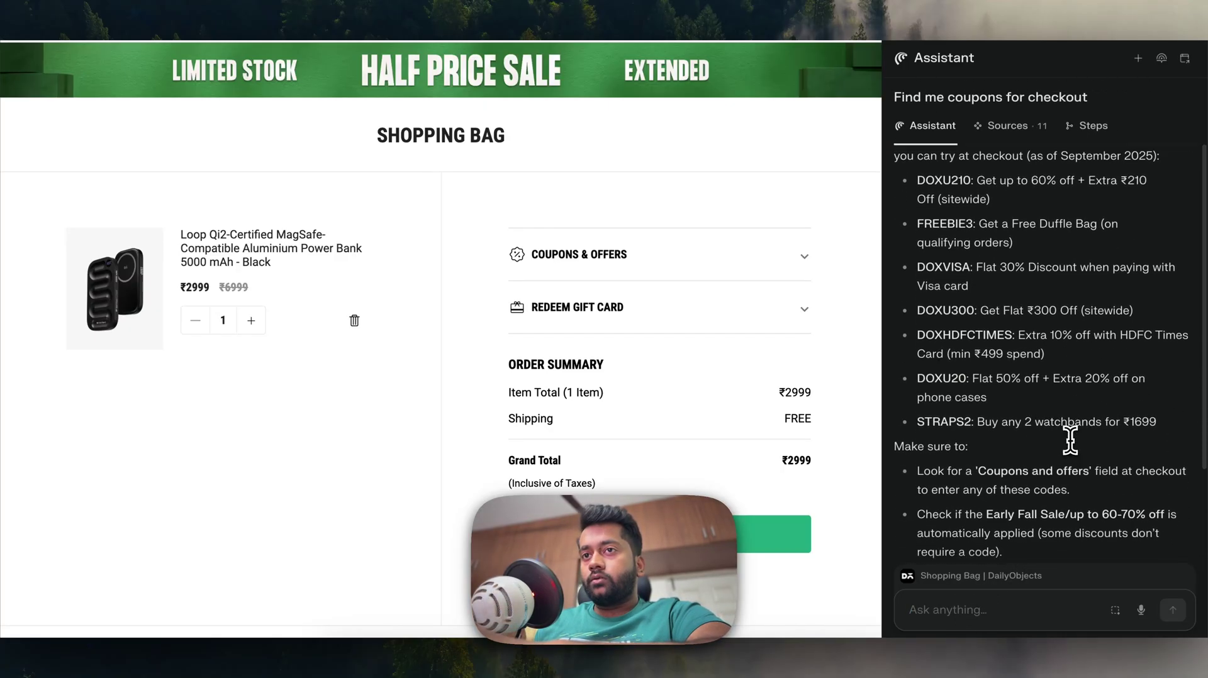
Step: Paste the DOXU210 code from the Assistant's answer into the coupon field, then open a new tab
click(732, 265)
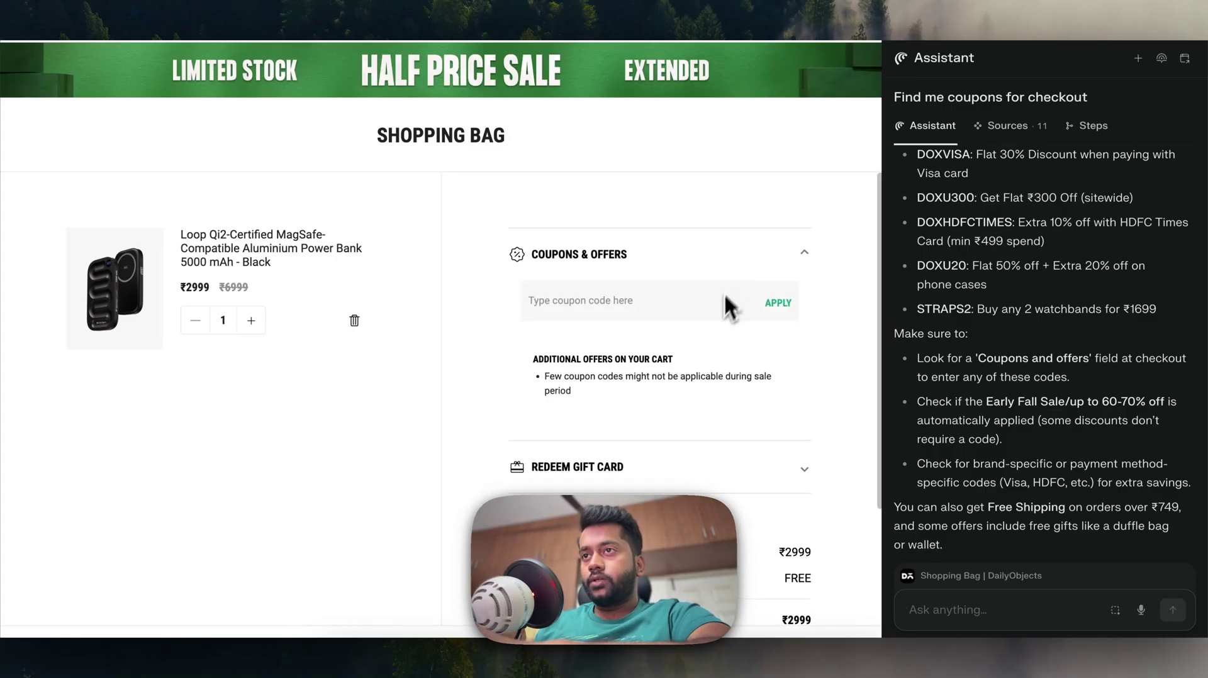
scroll(957, 289, up, 3)
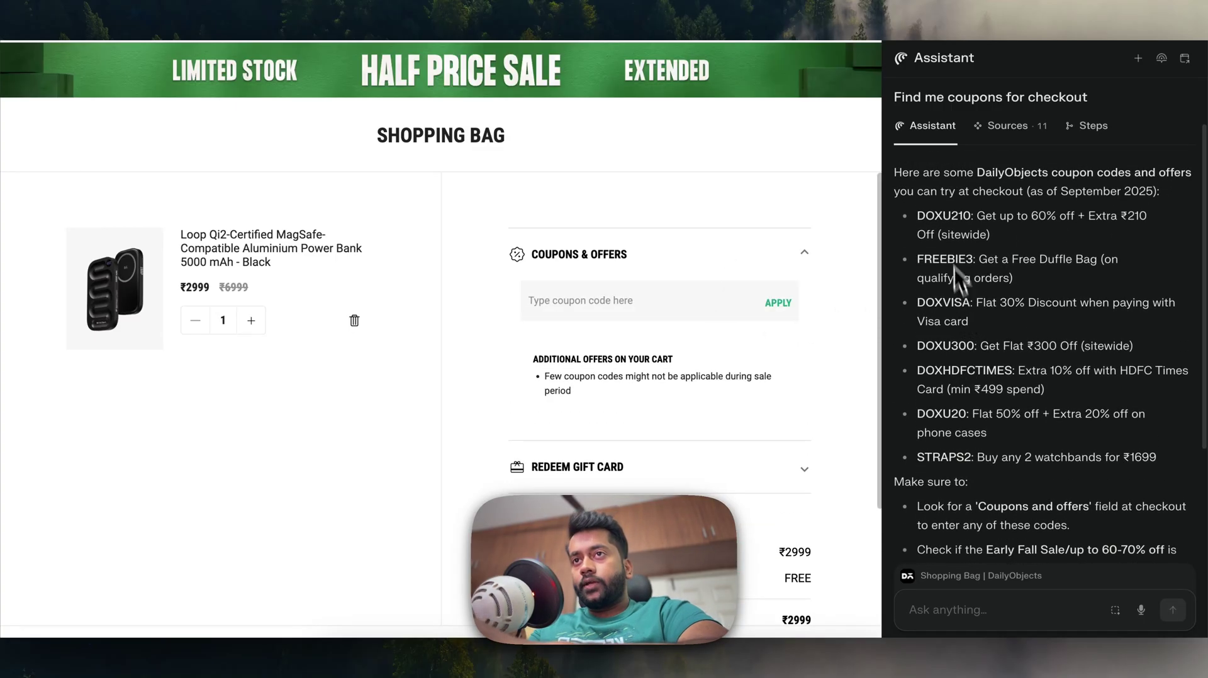
double_click(945, 217)
key(ctrl+c)
click(654, 306)
key(ctrl+v)
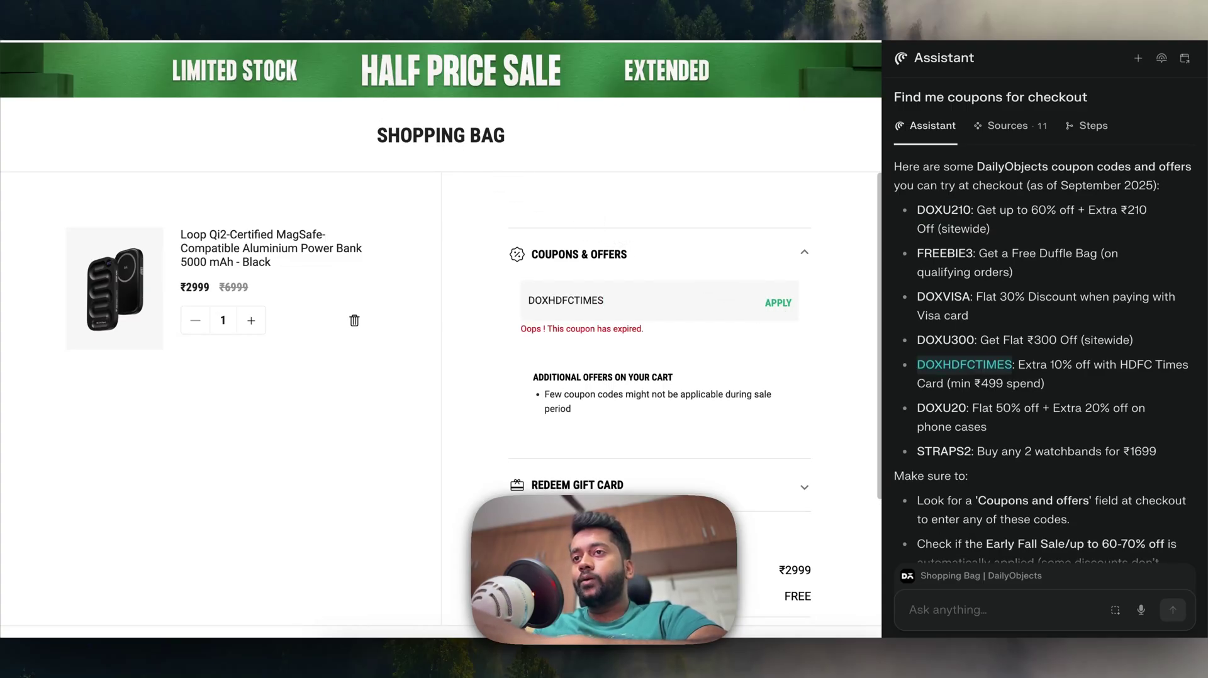
key(ctrl+t)
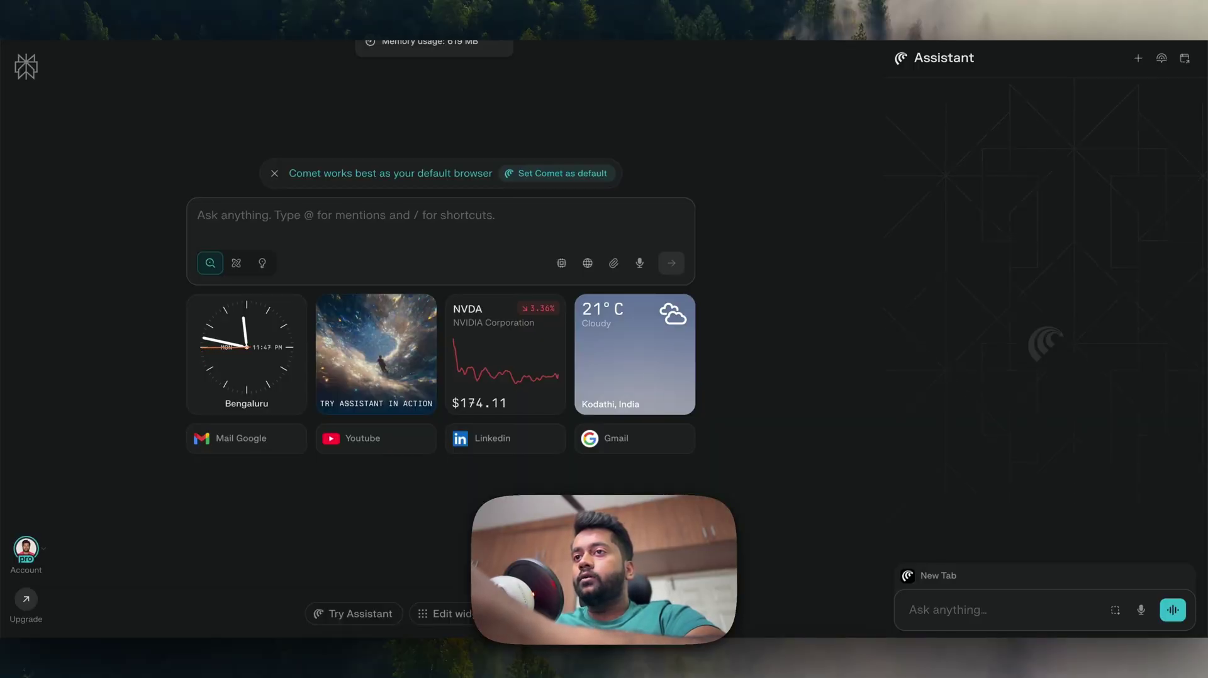
Step: Open the Amex Reward Multiplier site via 'amex' and select the Pantaloons gift voucher
text(ameri)
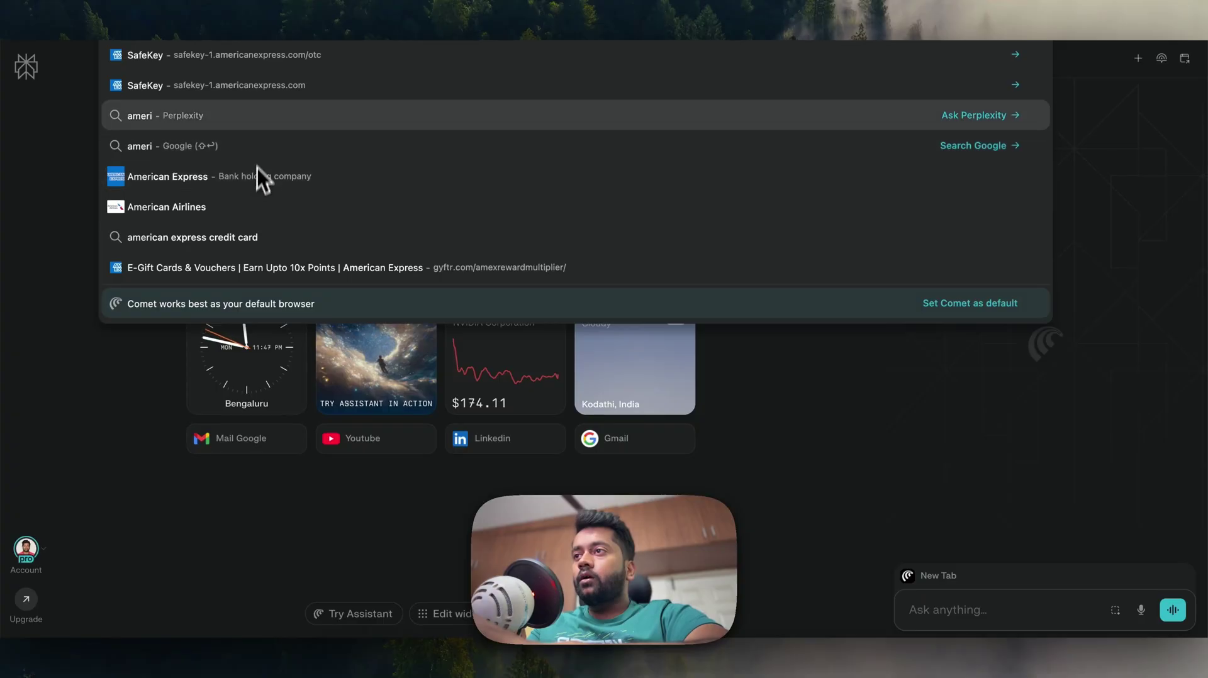
text(ca)
key(BackSpace)
key(BackSpace)
key(BackSpace)
key(BackSpace)
key(BackSpace)
key(BackSpace)
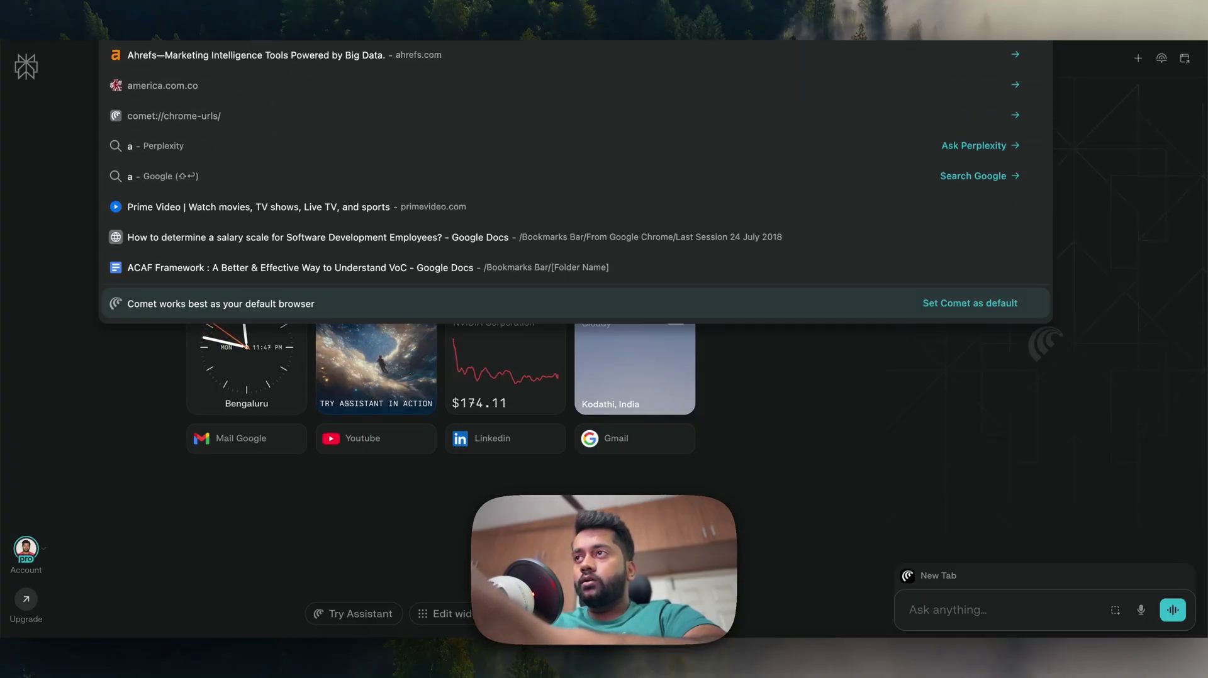
text(mex)
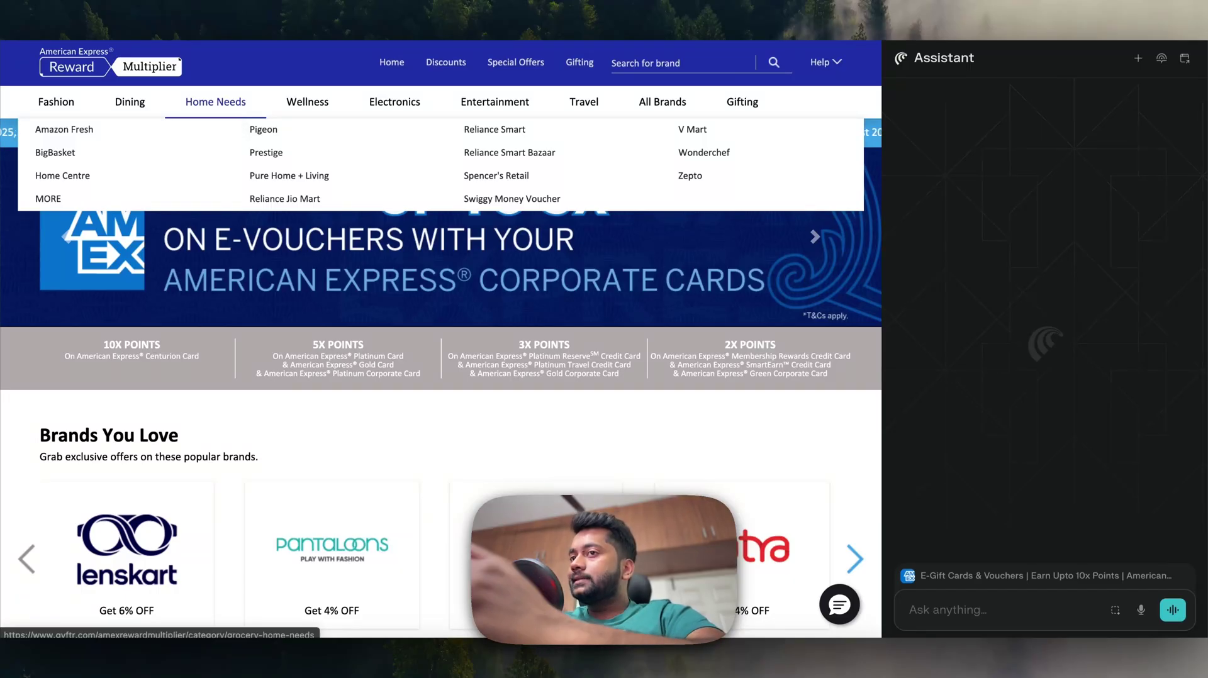
scroll(360, 439, down, 15)
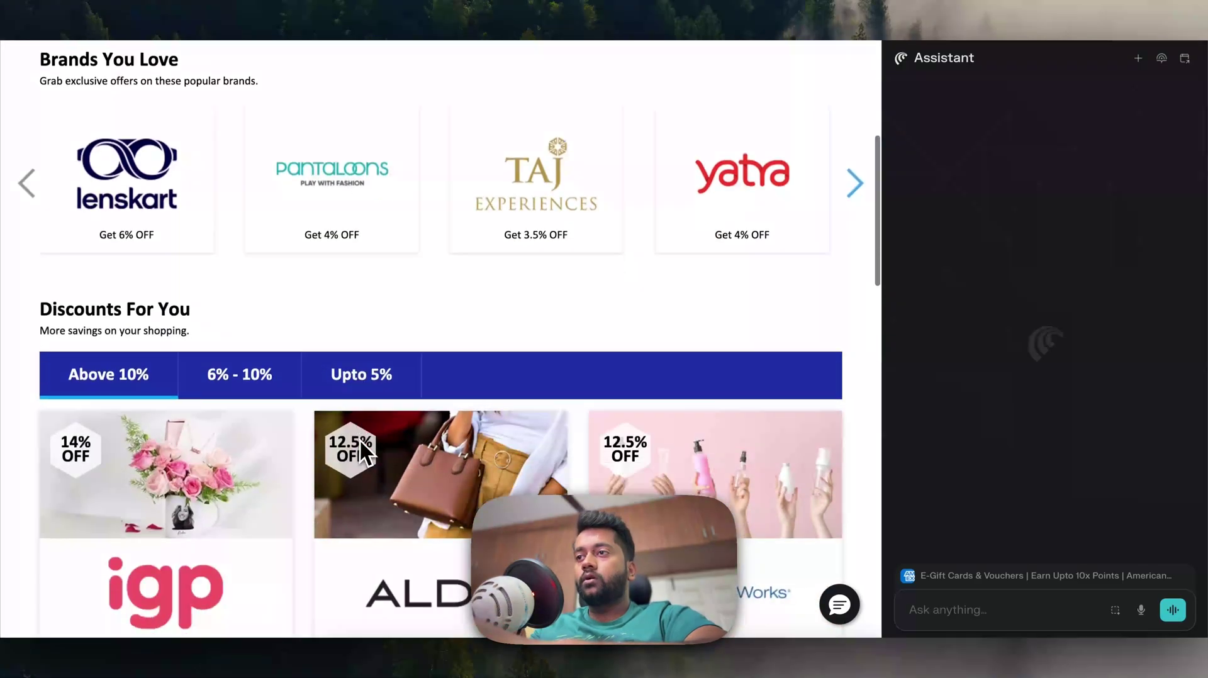
scroll(360, 440, up, 15)
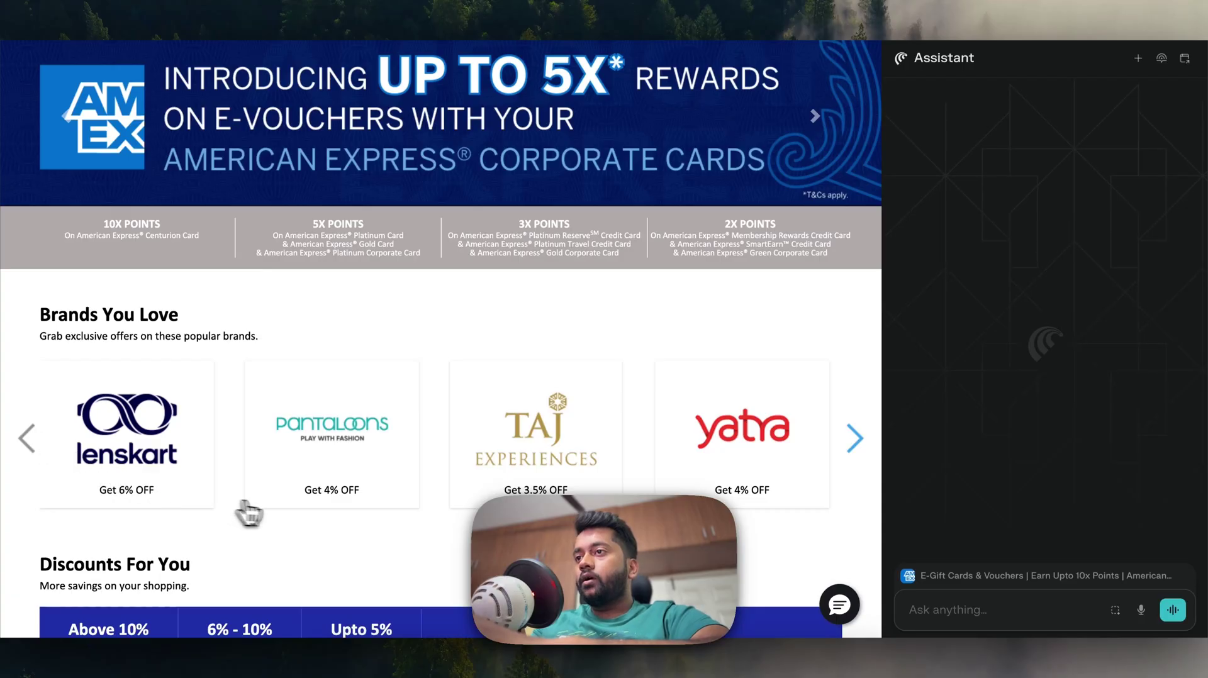
click(330, 444)
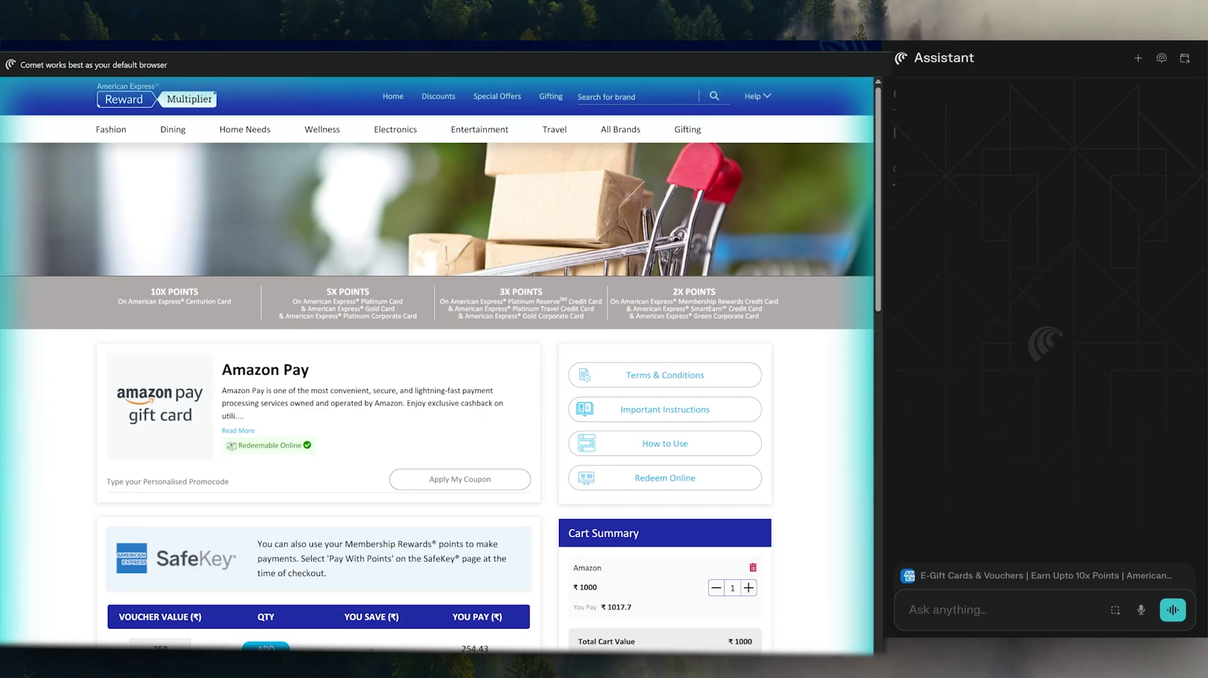
Step: Scroll to the voucher table and open the voucher cart
scroll(437, 365, down, 7)
click(665, 391)
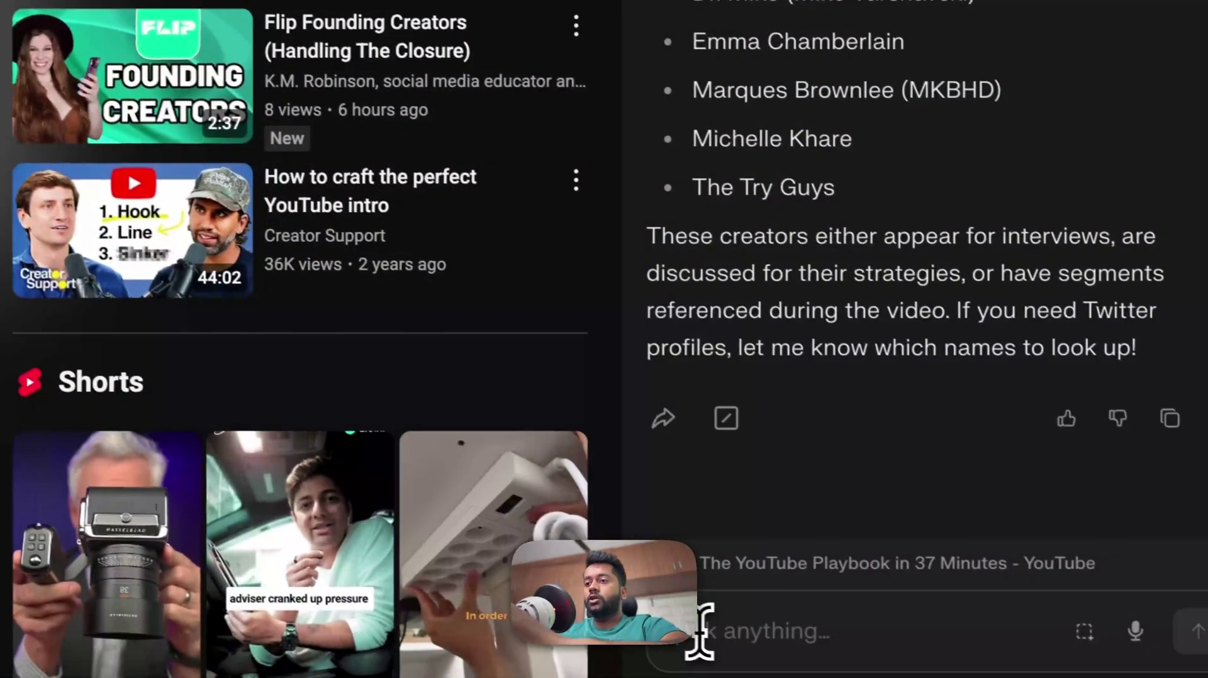
Step: Ask the Assistant to 'Extract me the thumbnail of this video'
text(ract me the thu)
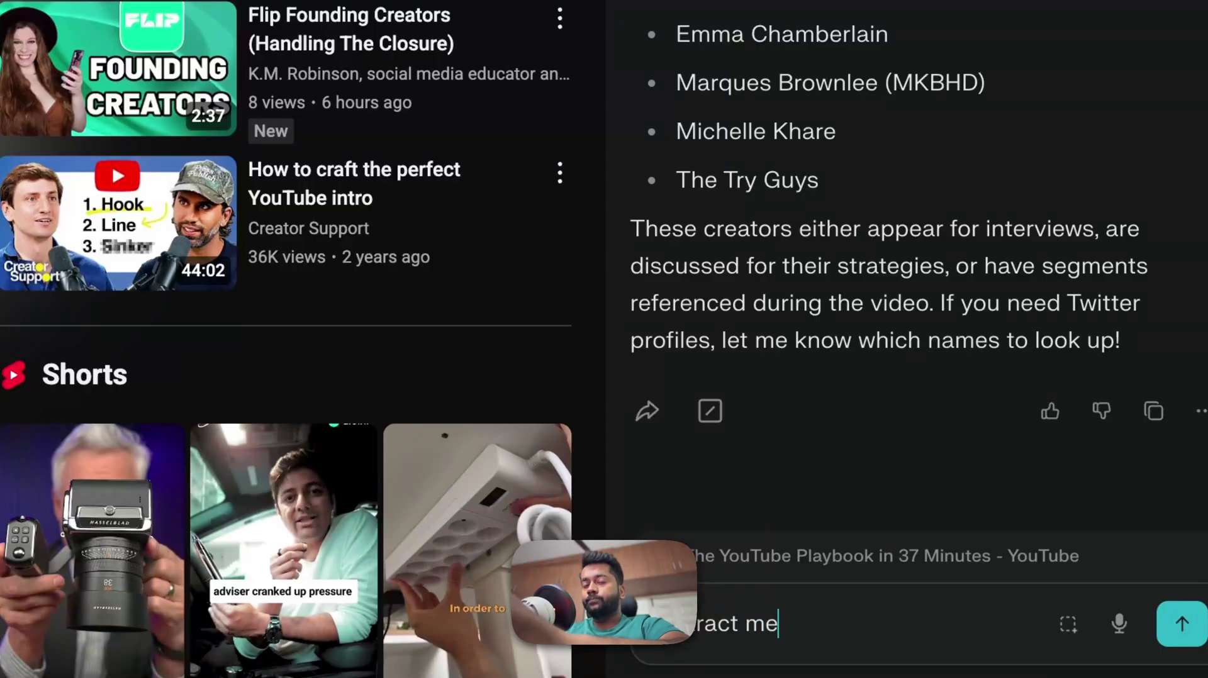
text(mbnail of t)
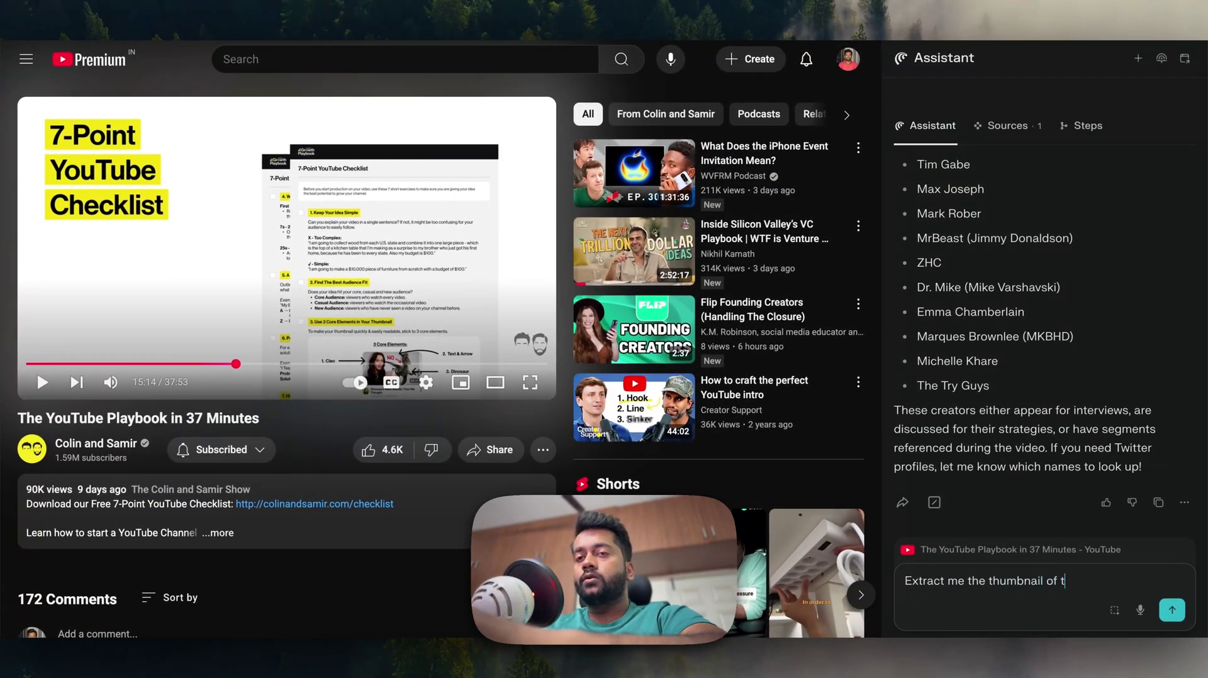
text(his video)
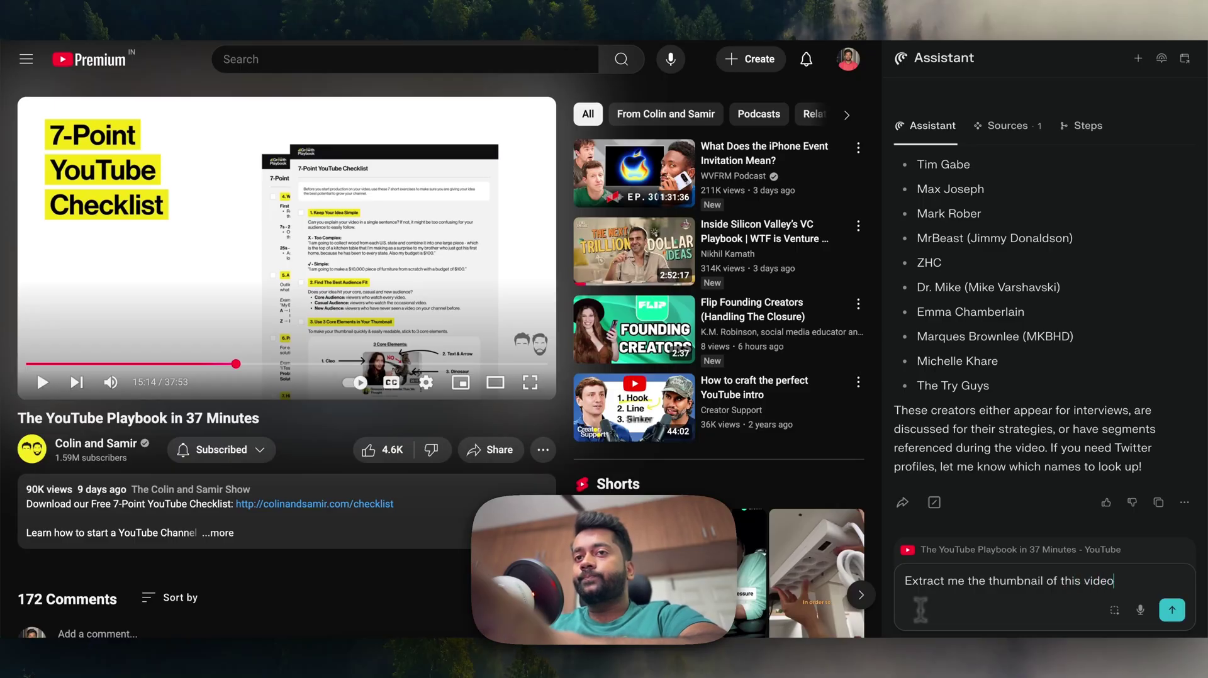
key(Return)
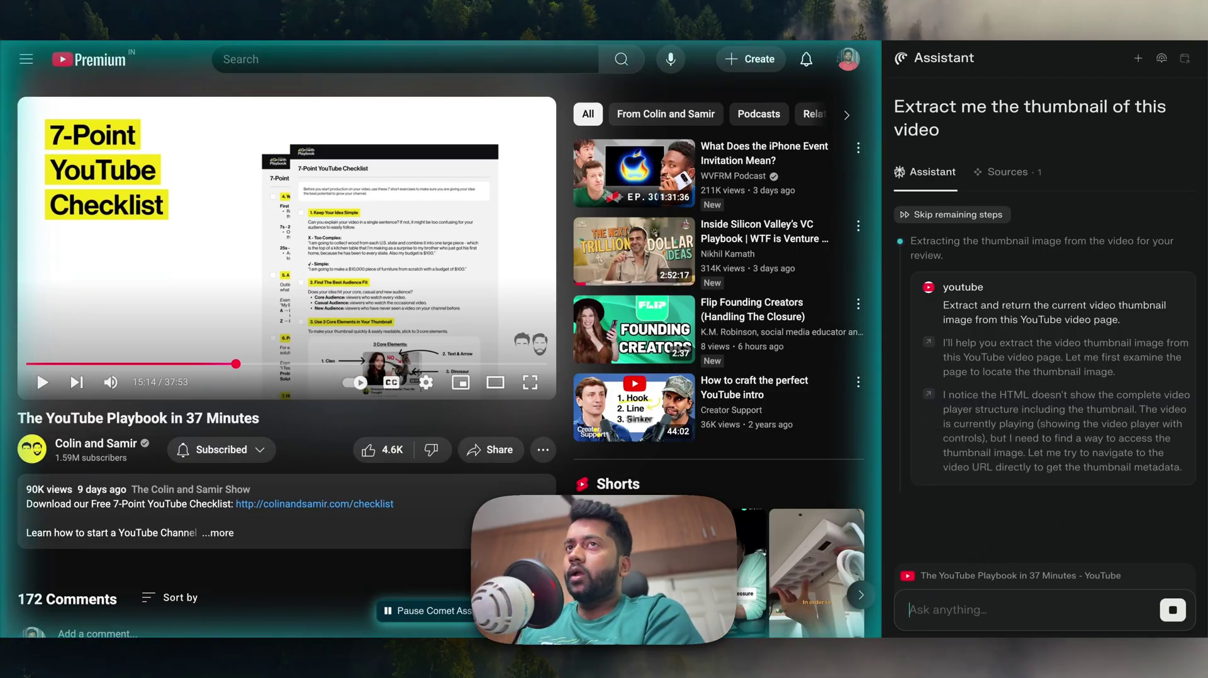